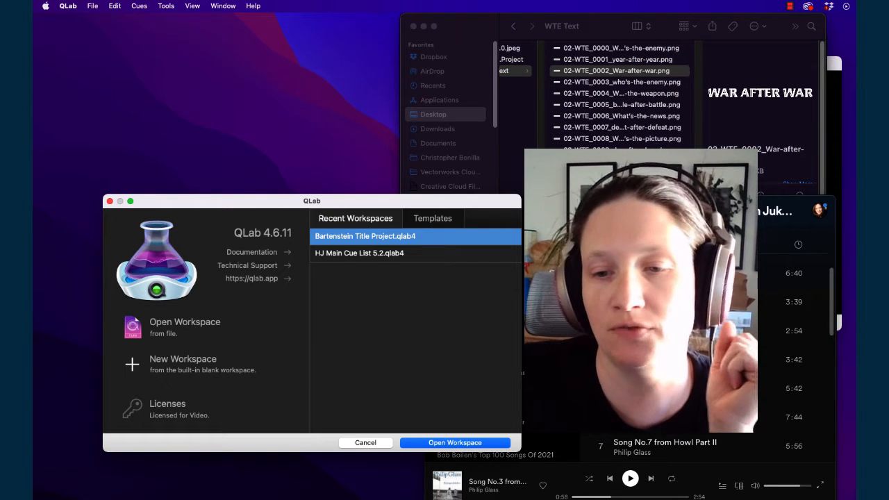
# Switch to the lyrics document and split its first two lines after their commas, with a blank line between the phrases
pyautogui.moveTo(779, 25); pyautogui.dragTo(577, 32)
pyautogui.click(758, 46)
pyautogui.click(668, 243)
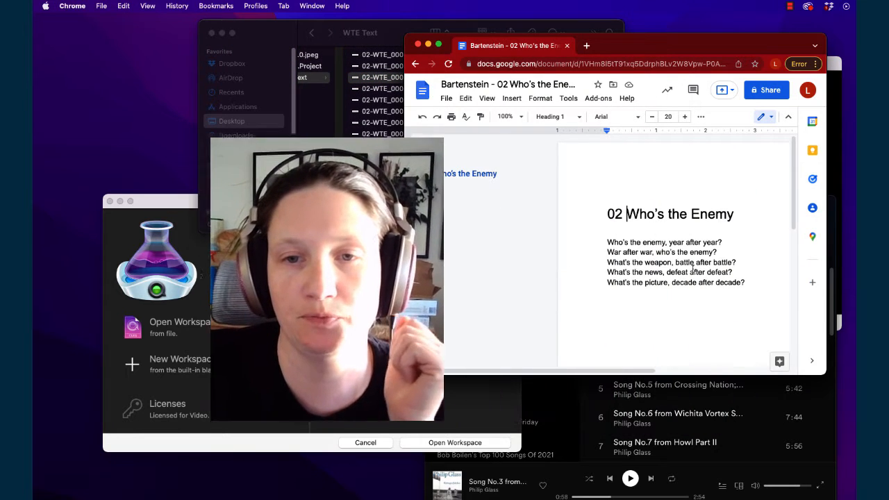
pyautogui.press('Return')
pyautogui.press('Return')
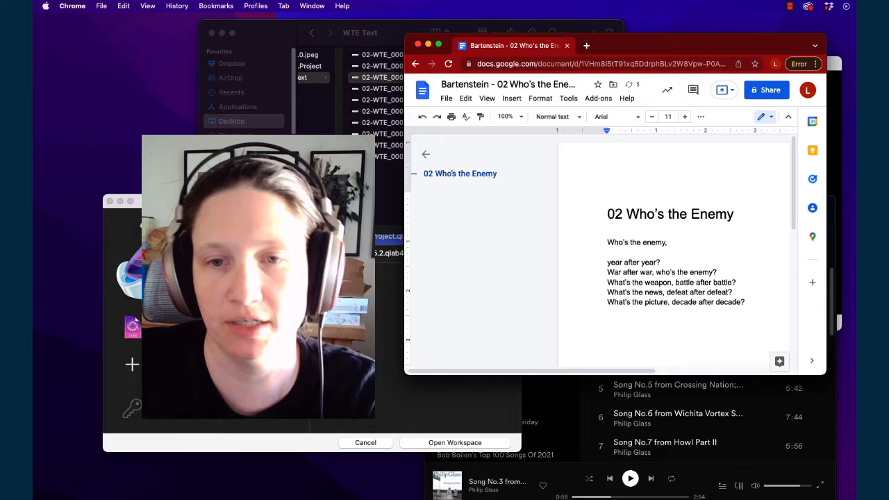
pyautogui.click(654, 272)
pyautogui.press('Return')
pyautogui.press('Return')
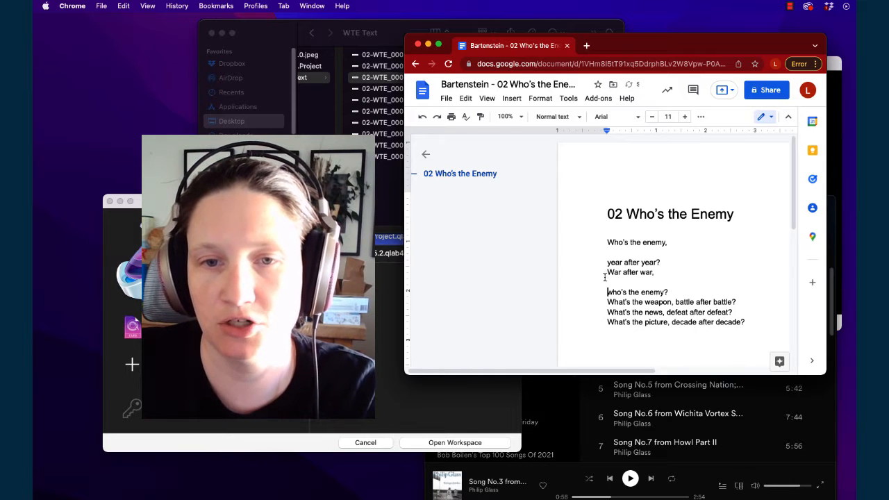
# Split the "What's the weapon" line after its comma with a blank line, and add blank lines before it and before "War after war,"
pyautogui.click(606, 273)
pyautogui.press('Return')
pyautogui.click(676, 312)
pyautogui.press('Return')
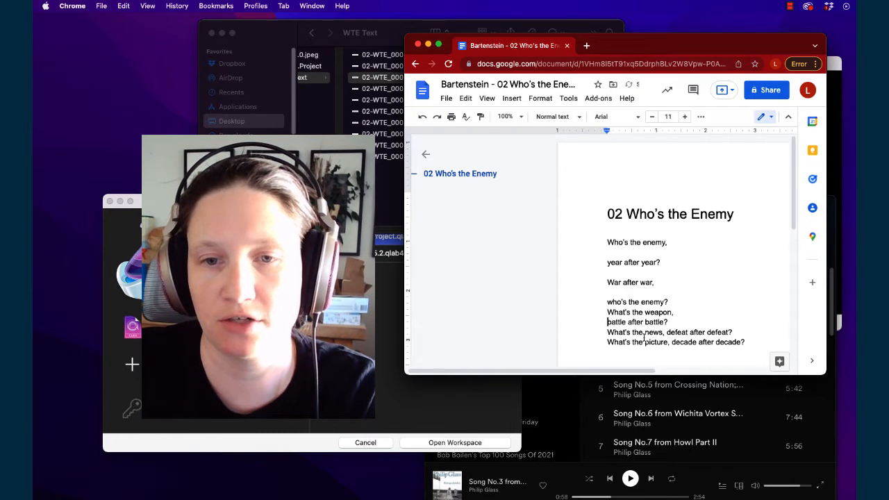
pyautogui.press('Return')
pyautogui.press('Up')
pyautogui.press('Up')
pyautogui.press('Return')
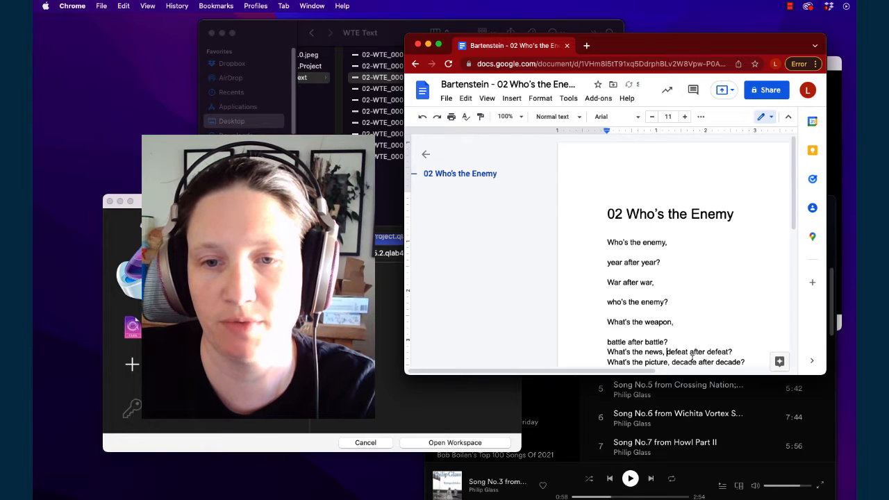
# Split the "What's the news" and "What's the picture" lines after their commas, separating every phrase with a blank line
pyautogui.press('Return')
pyautogui.press('Return')
pyautogui.press('Up')
pyautogui.press('Up')
pyautogui.press('Return')
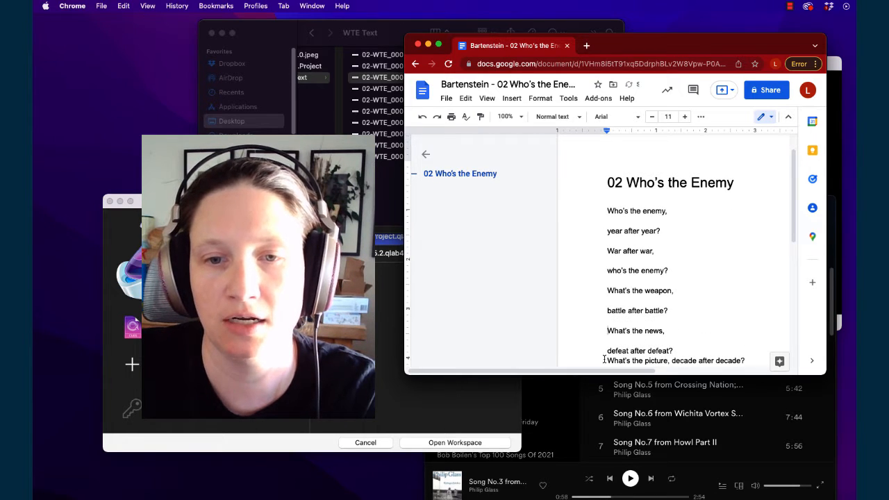
pyautogui.click(604, 361)
pyautogui.press('Return')
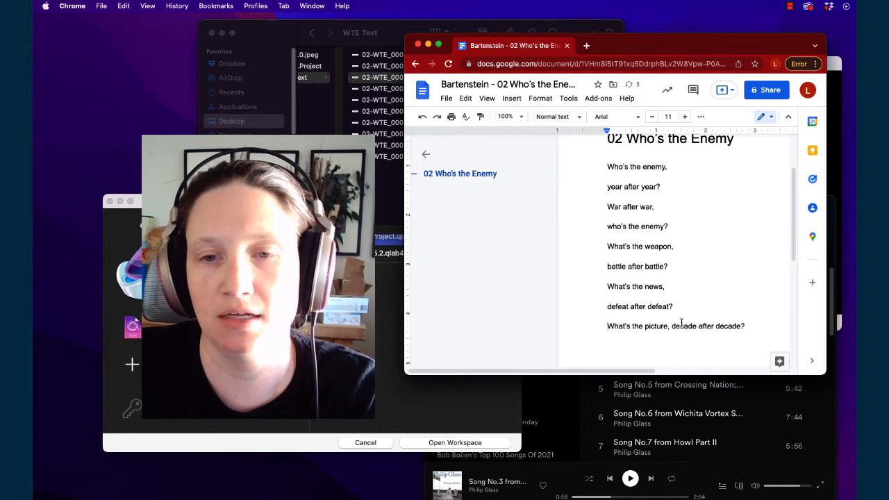
pyautogui.press('Return')
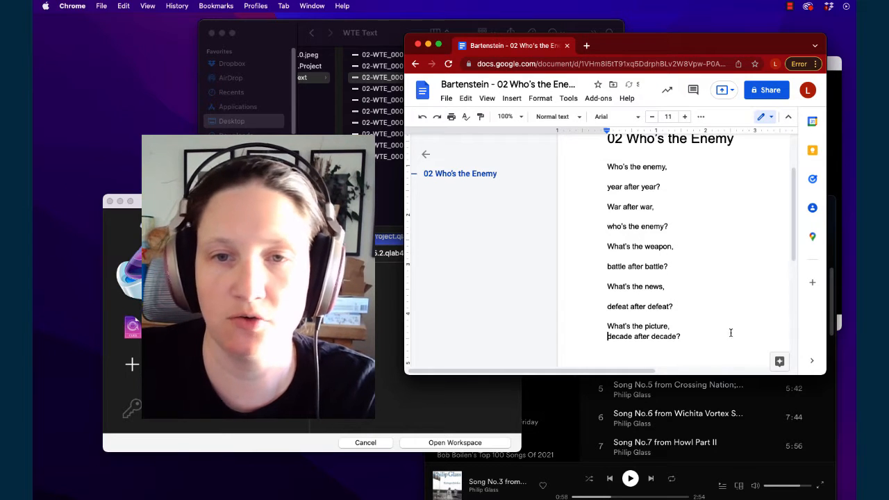
pyautogui.press('Return')
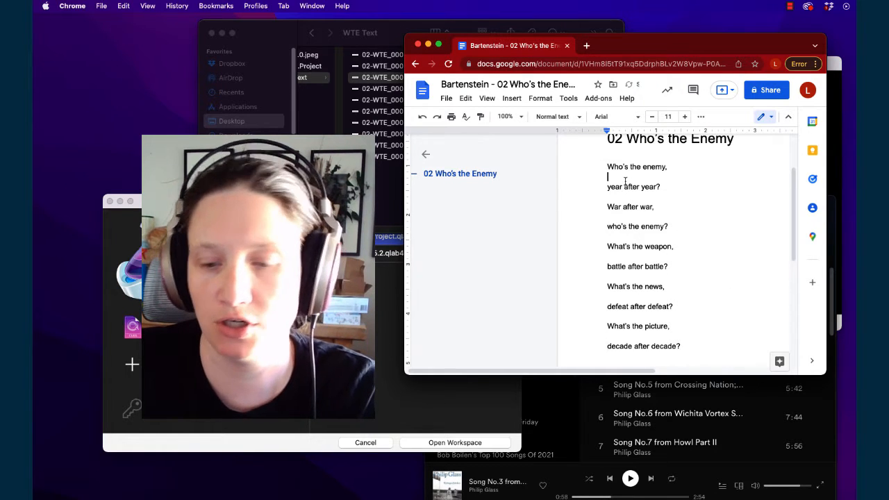
# Add a second blank line between all the lyric phrases, from "Who's the enemy," down to "decade after decade?"
pyautogui.press('Return')
pyautogui.press('Return')
pyautogui.press('Down')
pyautogui.press('Down')
pyautogui.press('Return')
pyautogui.press('Down')
pyautogui.press('Down')
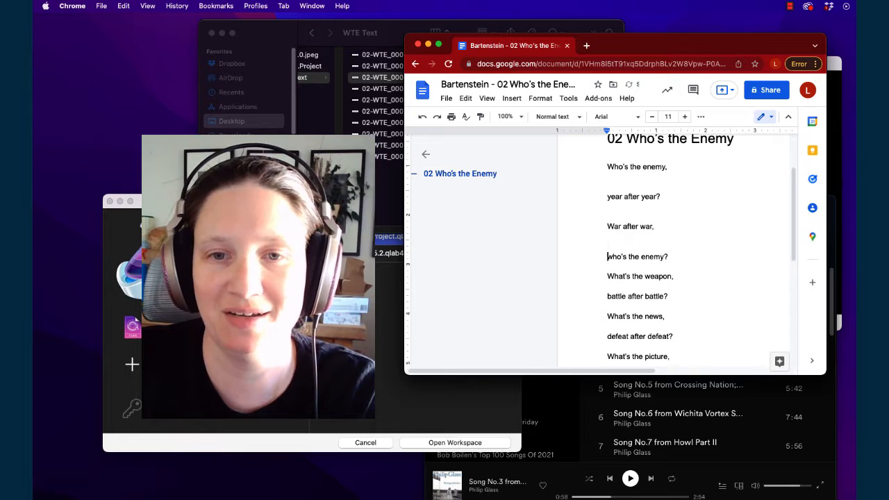
pyautogui.press('Return')
pyautogui.press('Down')
pyautogui.press('Down')
pyautogui.press('Return')
pyautogui.press('Return')
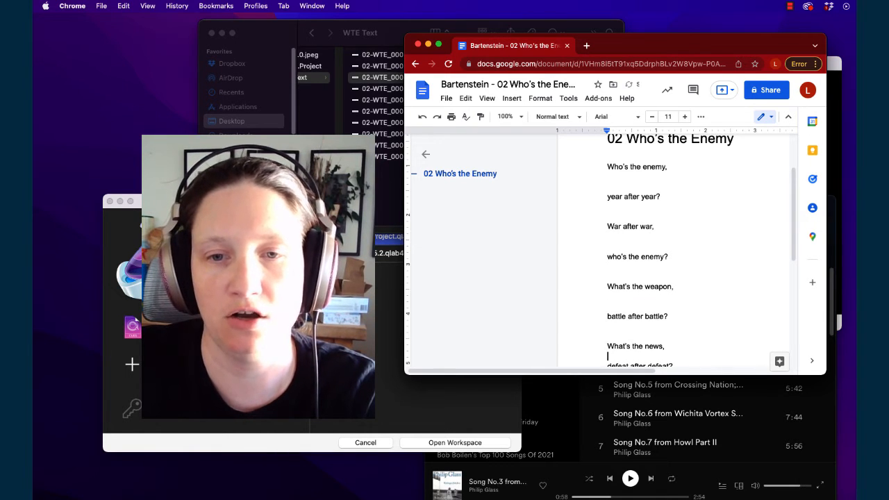
pyautogui.press('Down')
pyautogui.press('Down')
pyautogui.press('Return')
pyautogui.press('Return')
pyautogui.press('Down')
pyautogui.press('Down')
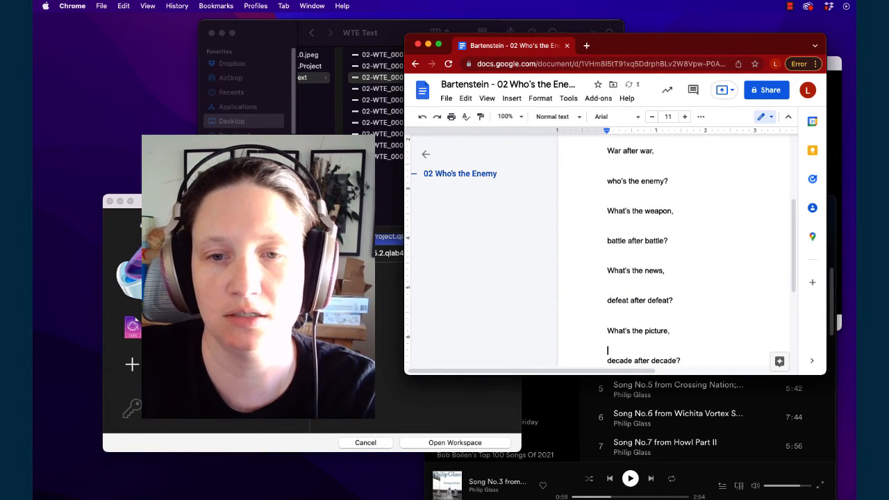
pyautogui.press('Return')
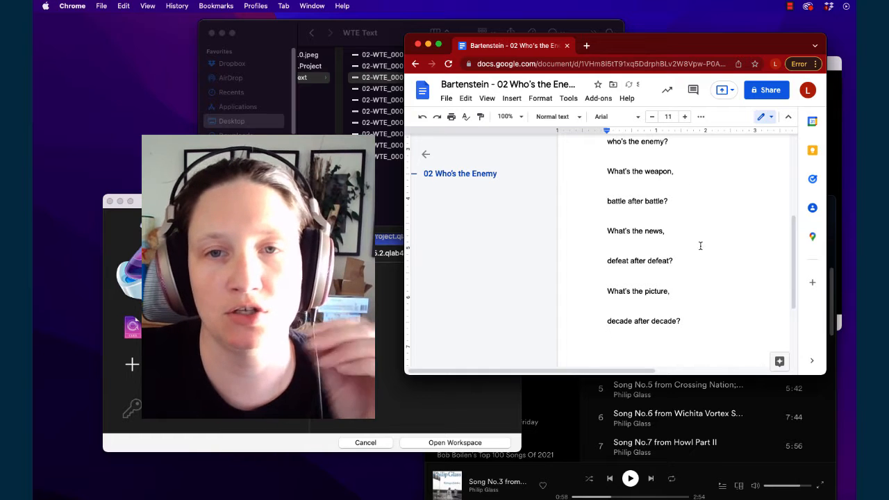
pyautogui.scroll(10, 680, 230)
pyautogui.moveTo(637, 50); pyautogui.dragTo(642, 32)
# Switch to Finder, look through the Qlab Titles Project folder and move 02 WTE.psd into it
pyautogui.click(357, 184)
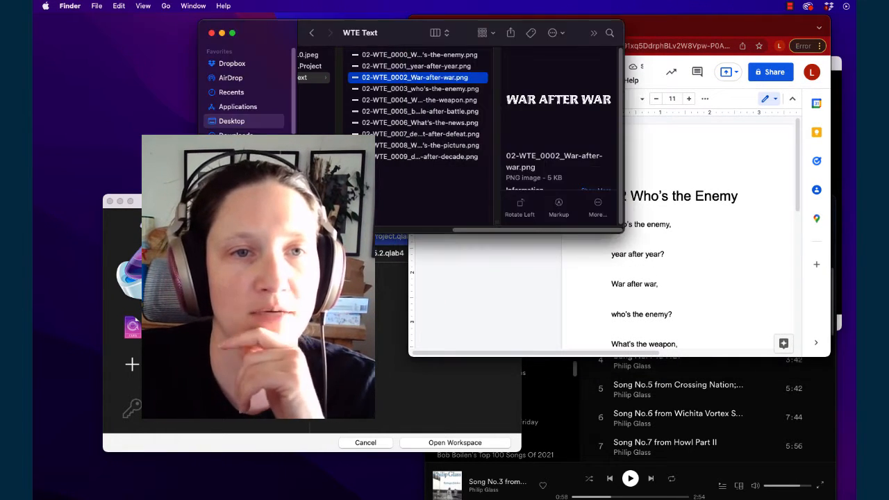
pyautogui.moveTo(467, 230); pyautogui.dragTo(304, 228)
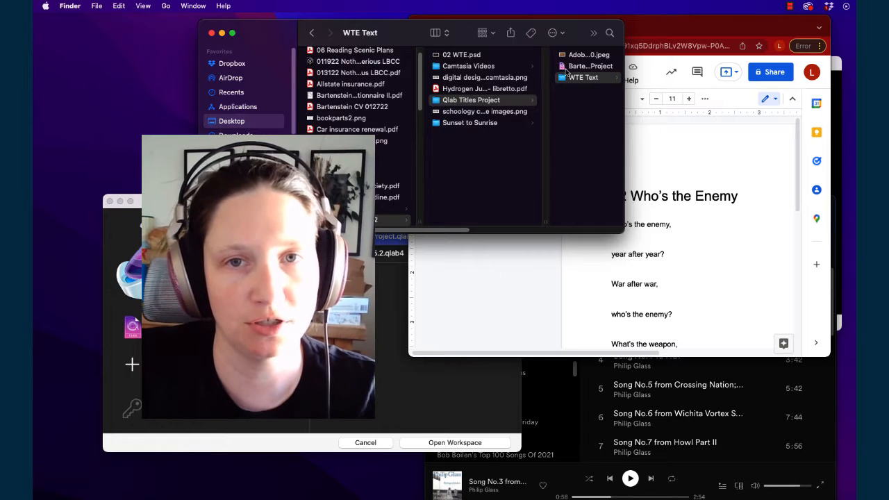
pyautogui.click(588, 67)
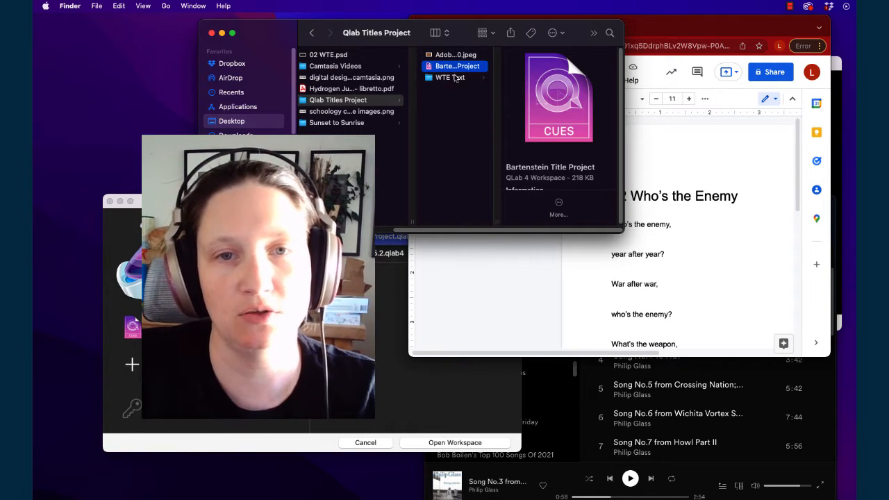
pyautogui.click(341, 104)
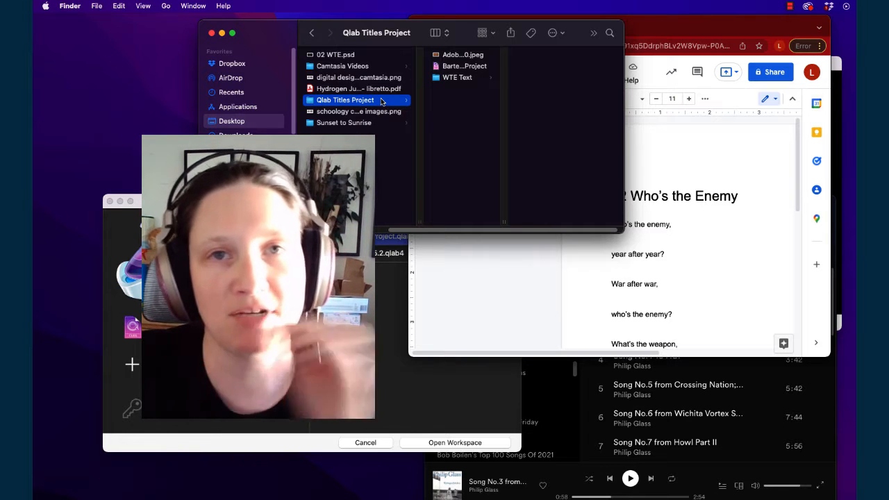
pyautogui.click(454, 59)
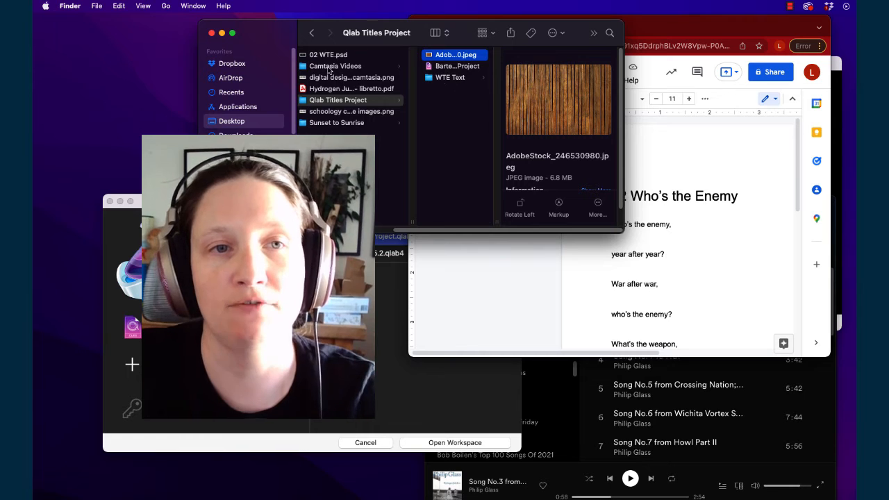
pyautogui.moveTo(325, 55); pyautogui.dragTo(461, 130)
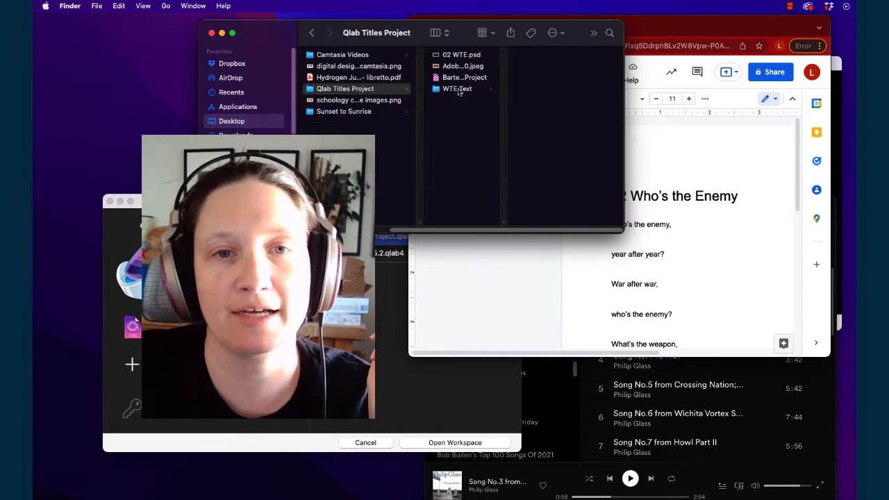
# View the WTE Text folder's files and rename the AdobeStock wood image in Qlab Titles Project as background.jpeg
pyautogui.click(458, 90)
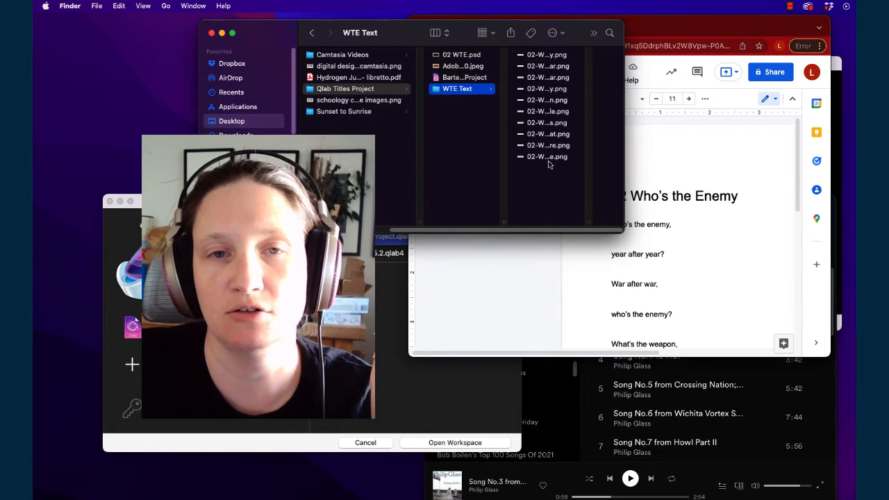
pyautogui.click(455, 67)
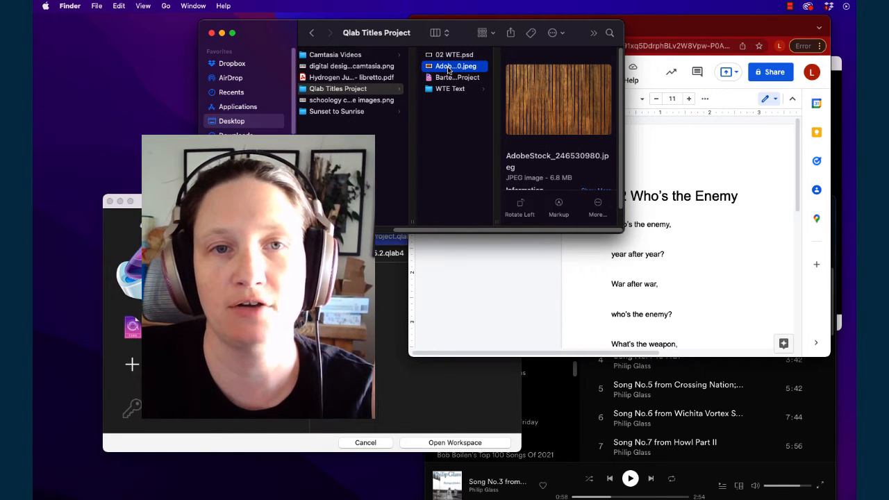
pyautogui.write('bac')
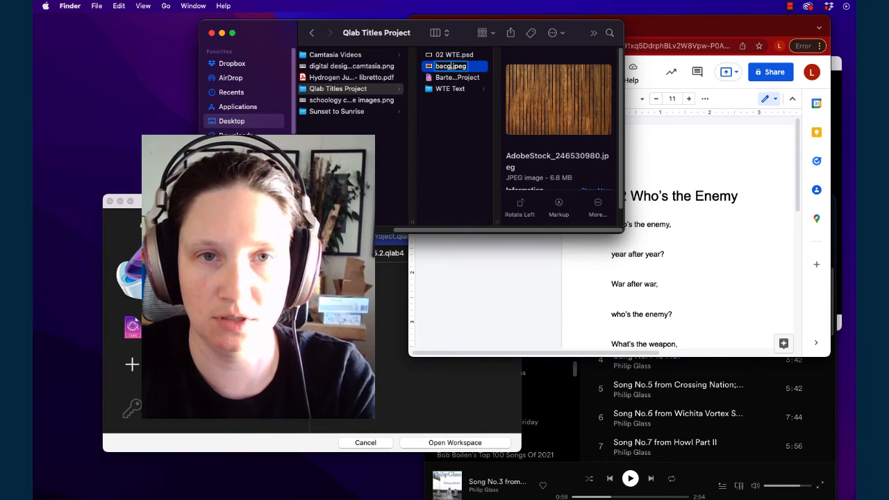
pyautogui.write('kground')
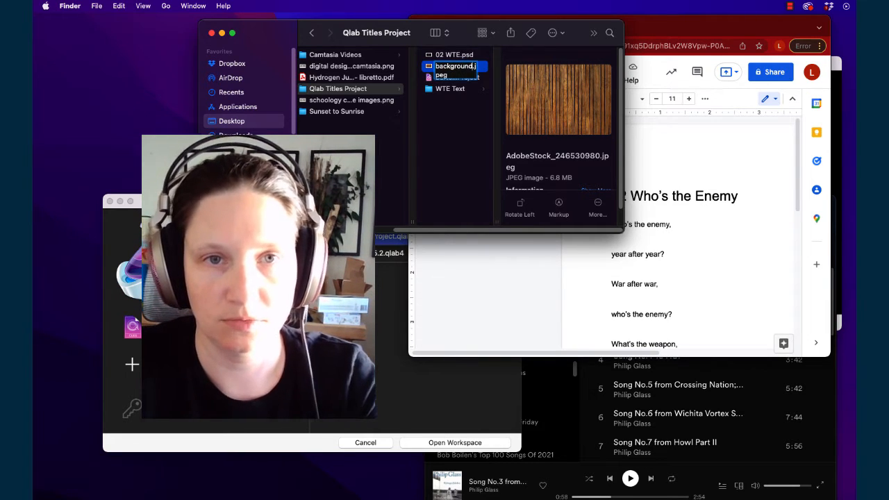
pyautogui.click(458, 117)
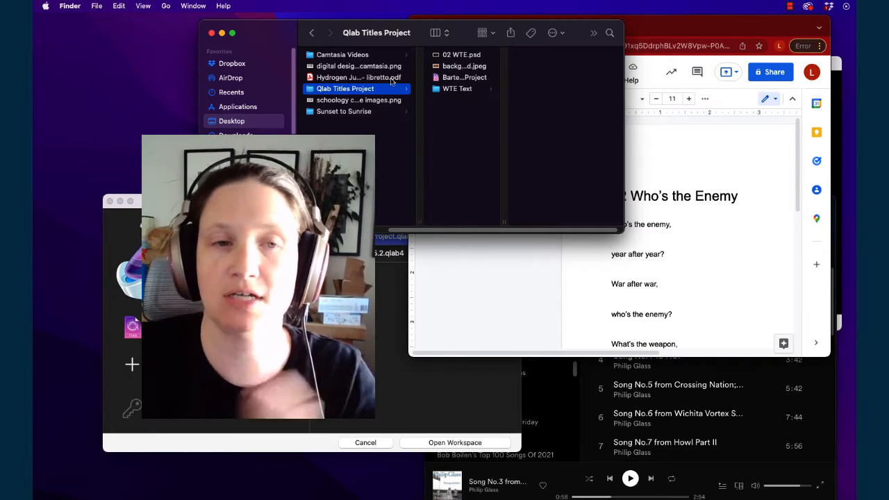
# Bring up the Spotify album window and the QLab launcher, repositioning each on the desktop
pyautogui.click(604, 456)
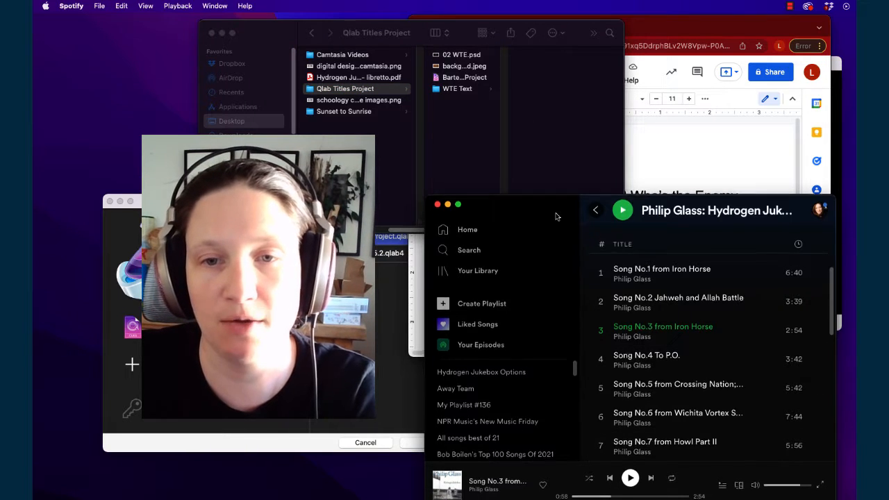
pyautogui.moveTo(556, 216); pyautogui.dragTo(562, 154)
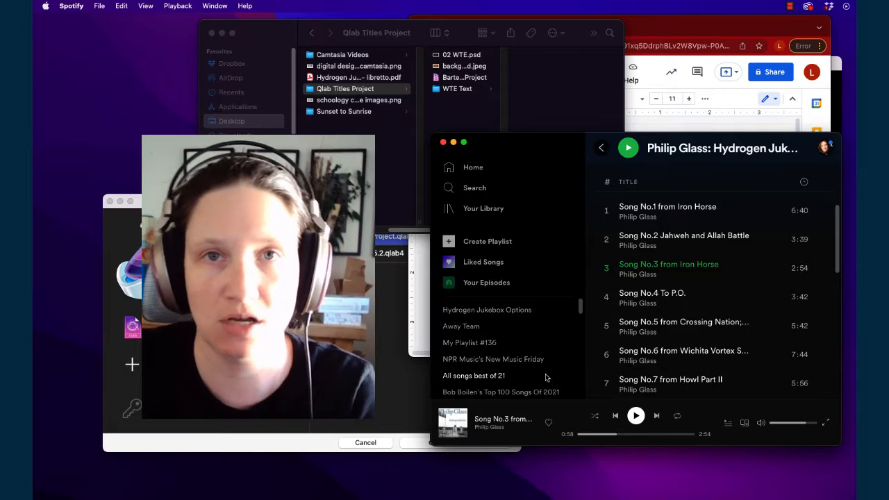
pyautogui.click(354, 379)
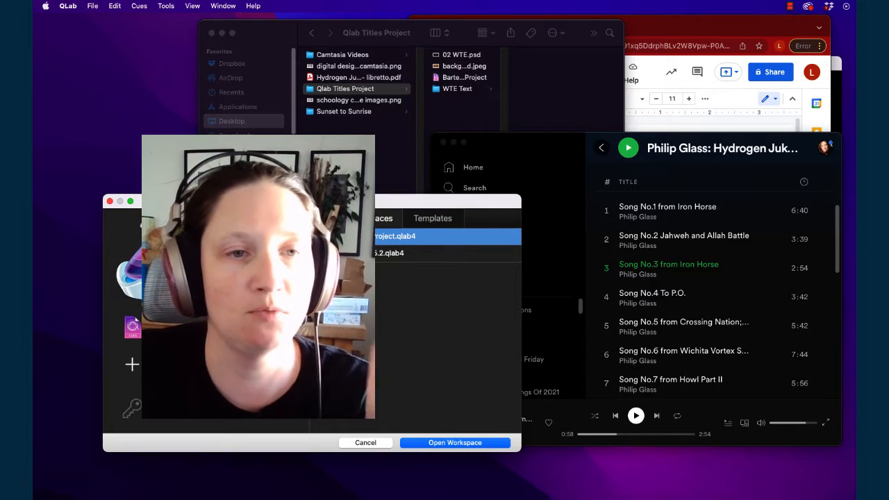
pyautogui.moveTo(262, 204); pyautogui.dragTo(348, 129)
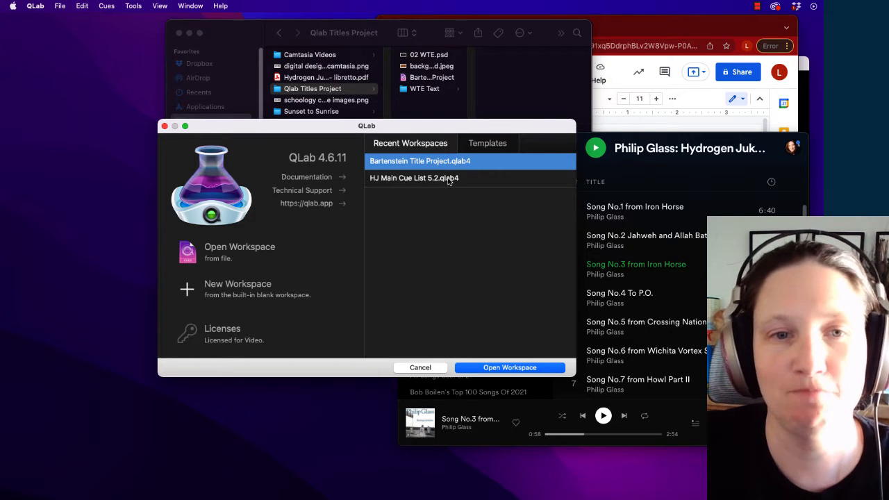
# Check the installed QLab licenses and return to the launcher
pyautogui.click(223, 336)
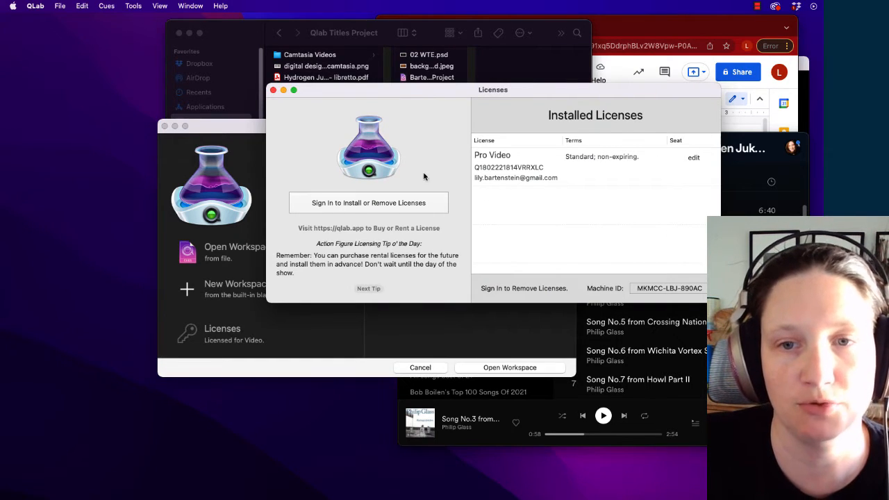
pyautogui.click(272, 90)
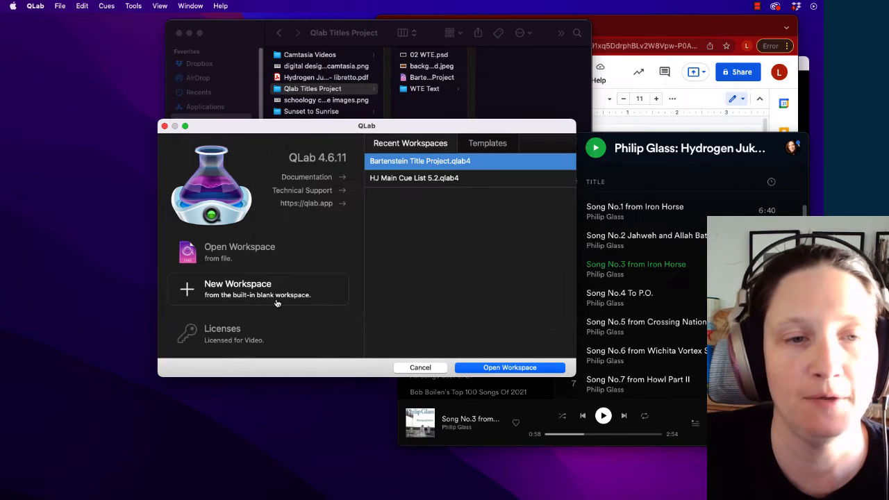
# Create a new blank workspace and save it in the Qlab Titles Project folder, replacing the existing title project workspace file
pyautogui.click(256, 295)
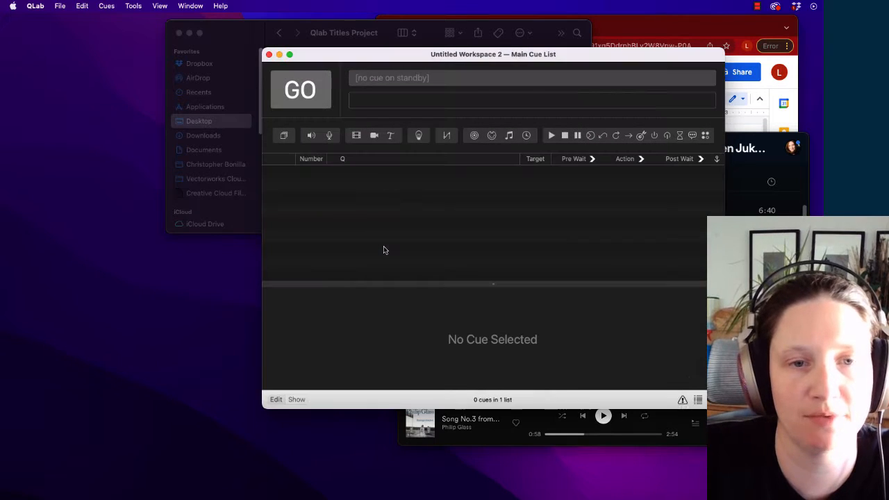
pyautogui.moveTo(476, 54); pyautogui.dragTo(359, 58)
pyautogui.click(60, 6)
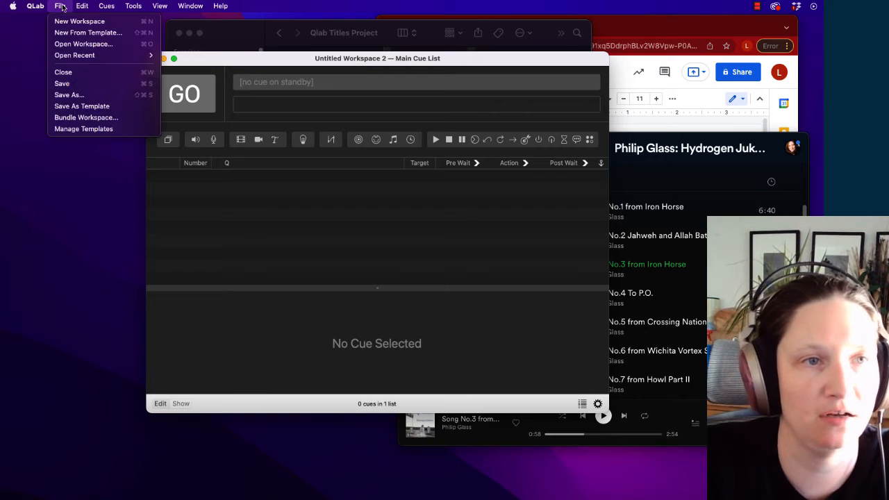
pyautogui.click(85, 95)
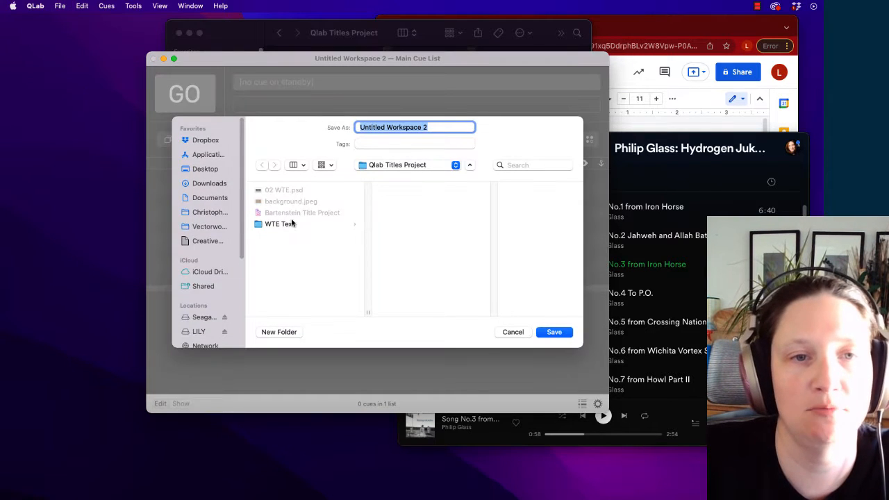
pyautogui.click(296, 213)
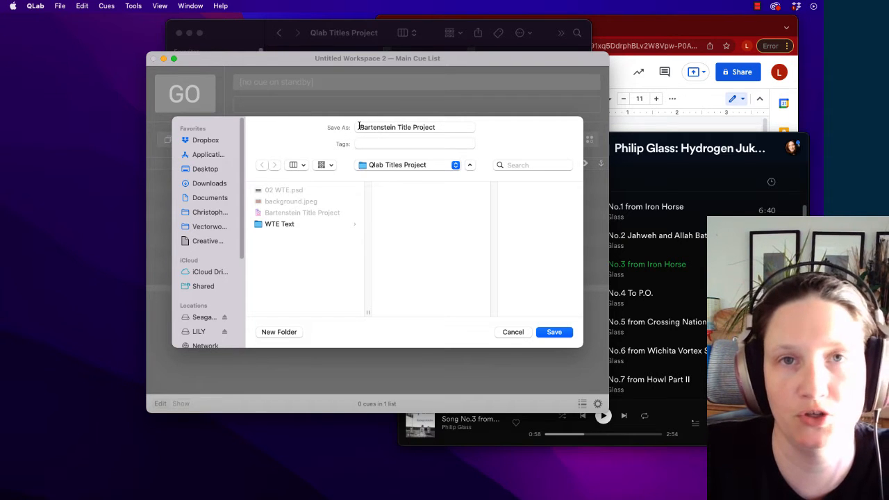
pyautogui.click(547, 332)
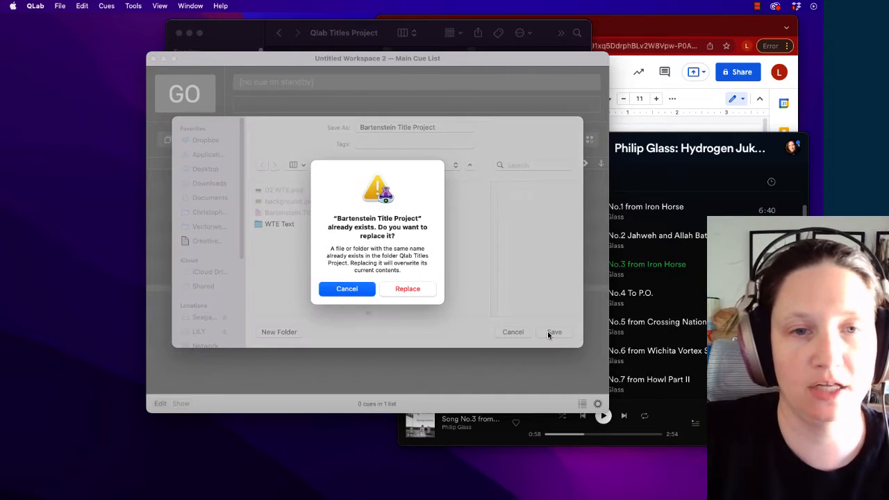
pyautogui.click(405, 288)
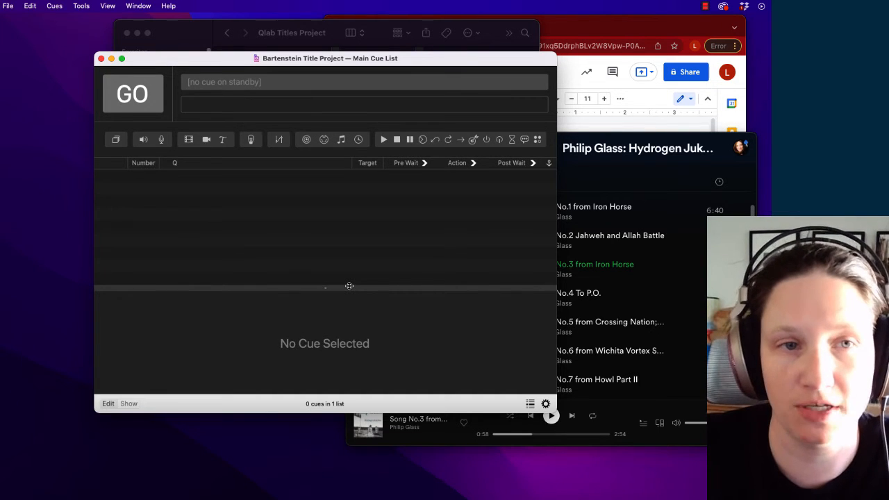
# In the workspace settings, disable auto-numbering of new cues and add an empty video surface named Titles Screen
pyautogui.click(546, 405)
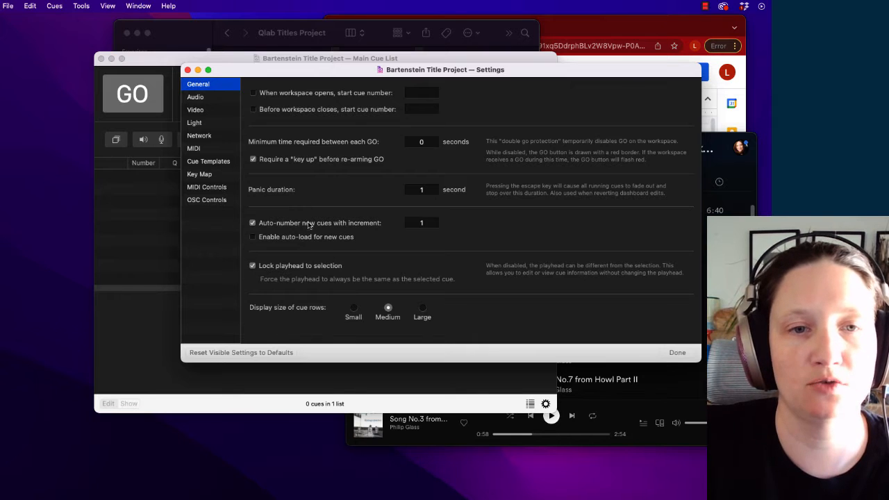
pyautogui.click(253, 223)
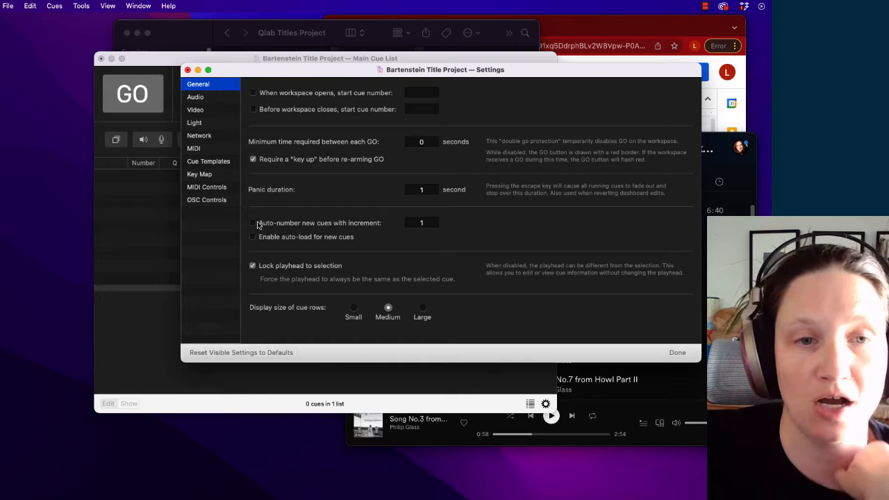
pyautogui.click(206, 113)
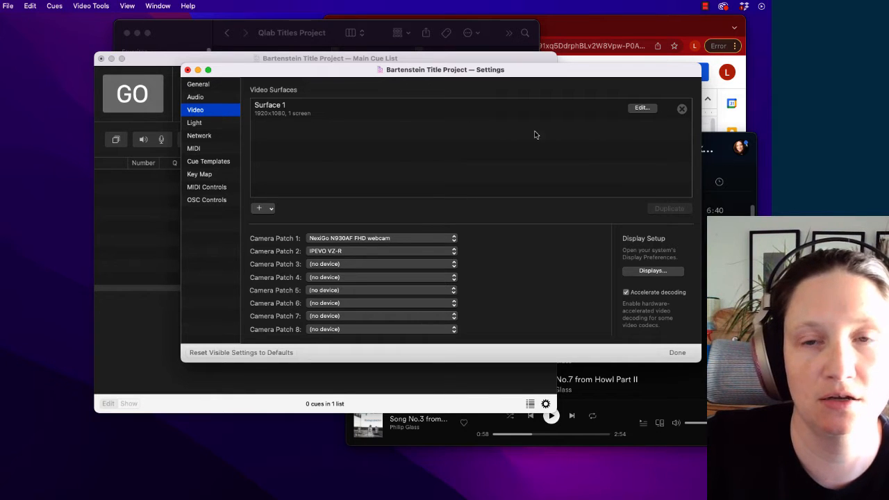
pyautogui.click(259, 209)
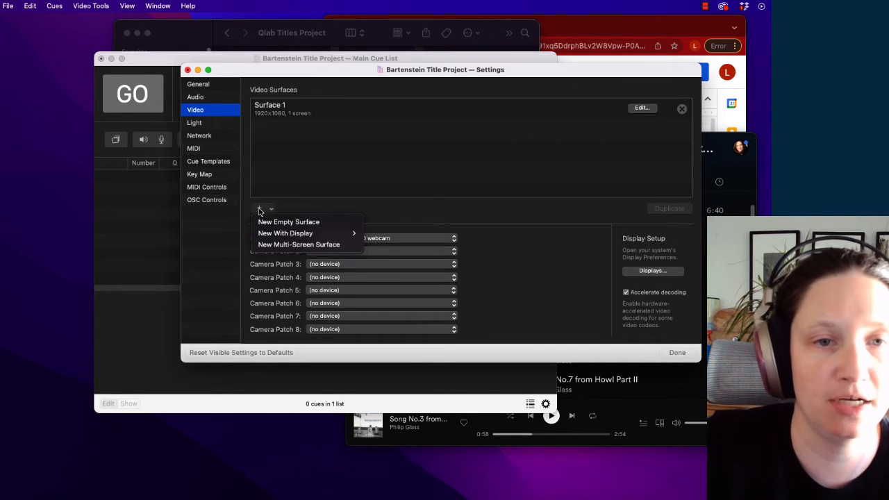
pyautogui.click(304, 225)
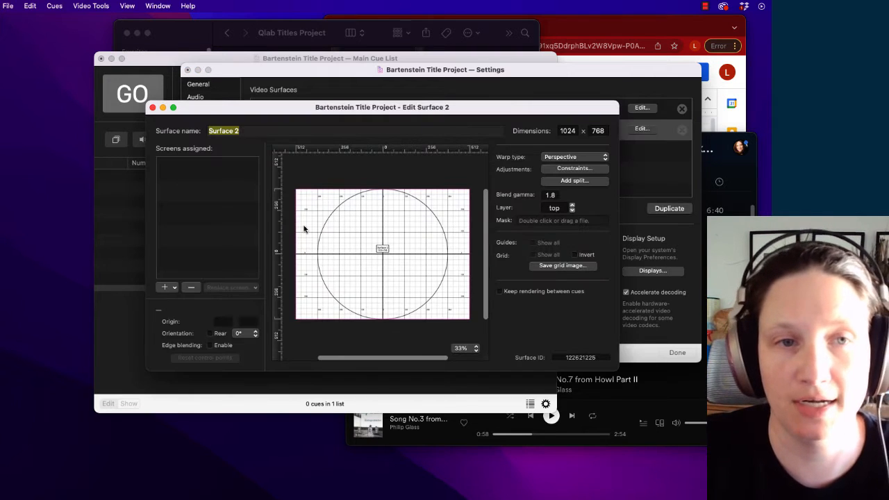
pyautogui.write('Titles D')
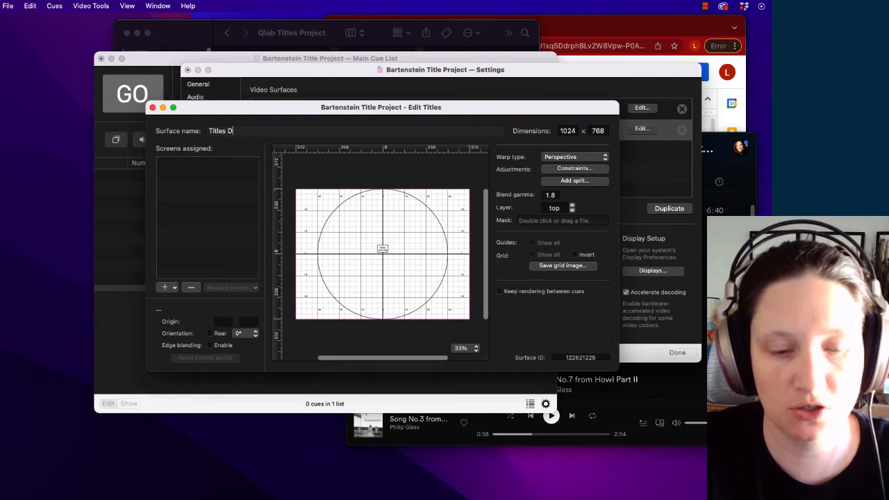
pyautogui.press('BackSpace')
pyautogui.write('Screen')
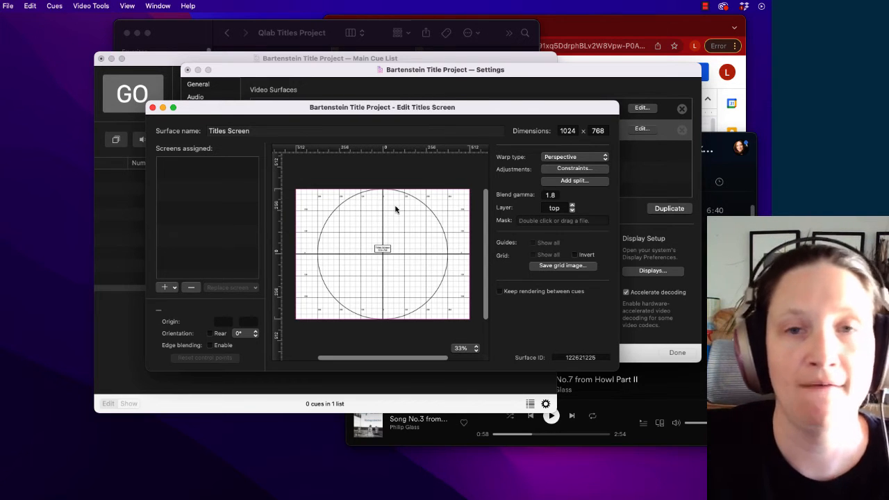
# Set the Titles Screen surface dimensions to 1920 x 1080 and delete Surface 1 from the video surfaces
pyautogui.doubleClick(568, 131)
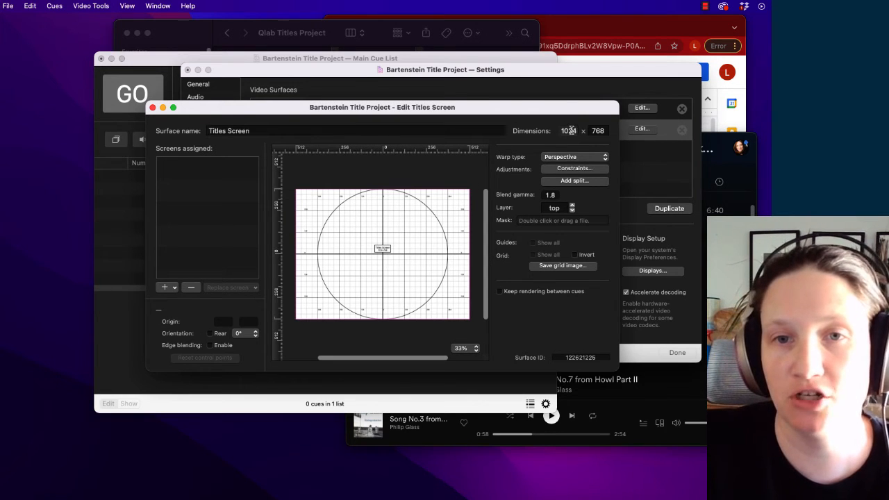
pyautogui.write('1920')
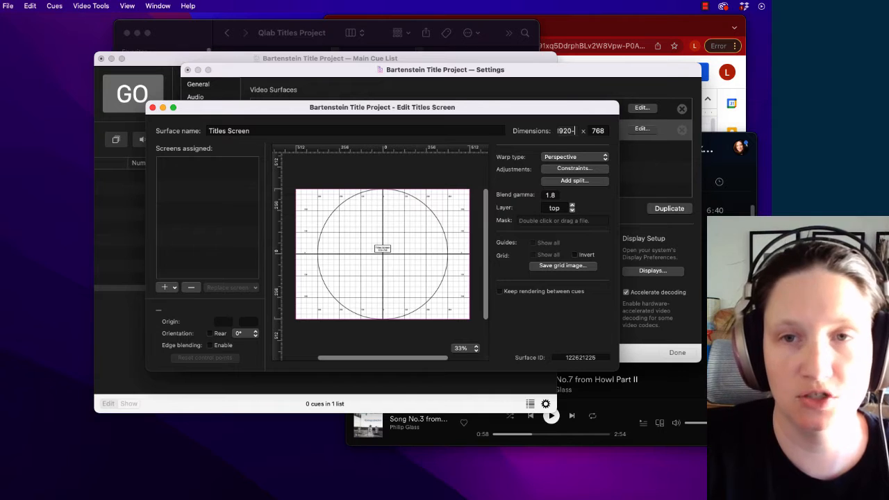
pyautogui.press('Tab')
pyautogui.write('1080')
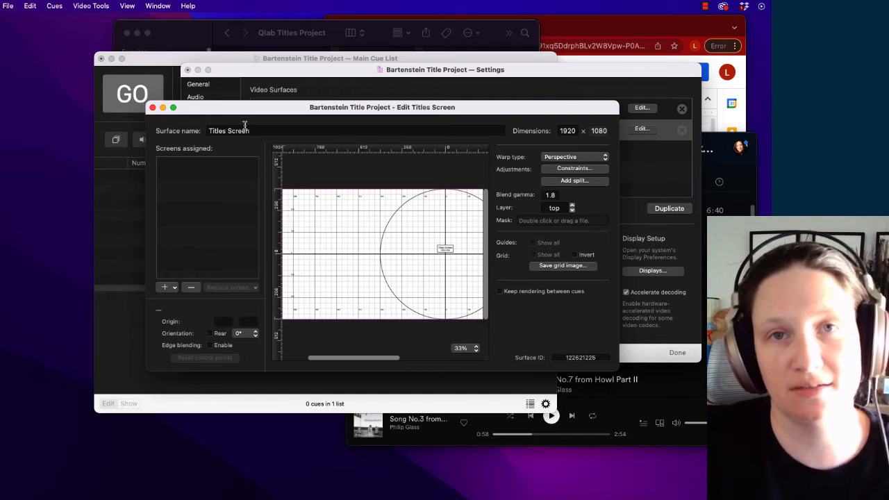
pyautogui.click(152, 107)
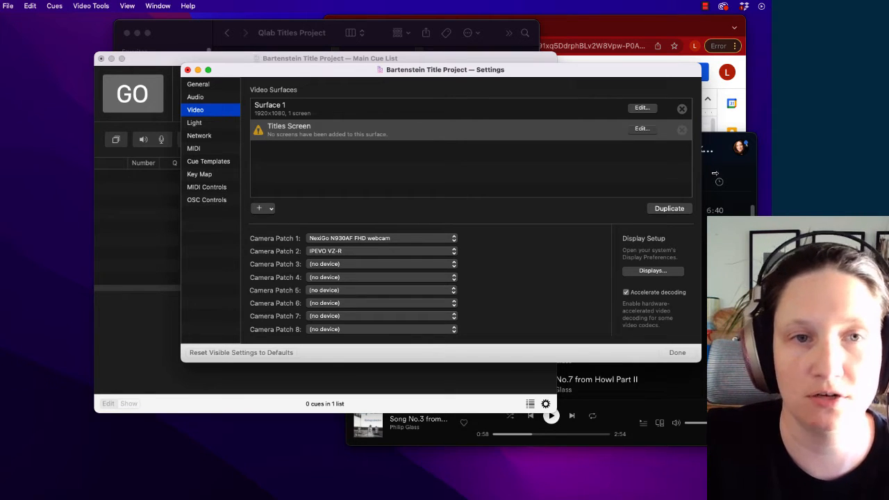
pyautogui.click(439, 115)
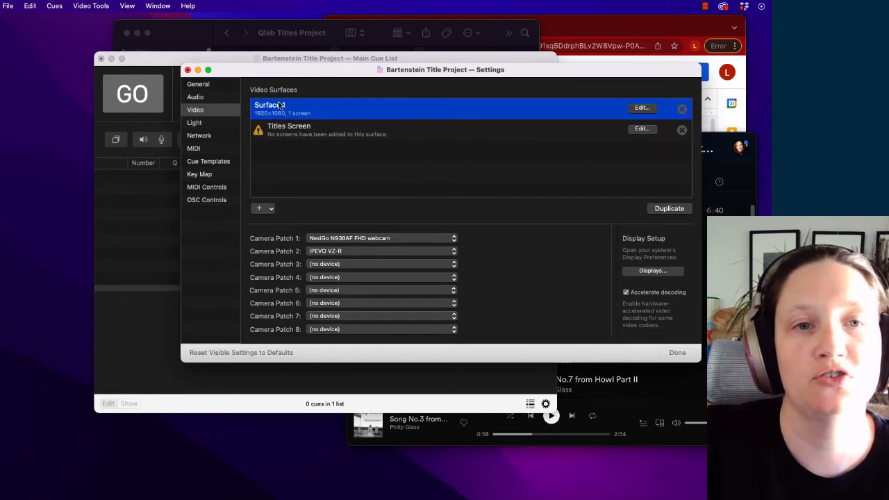
pyautogui.click(682, 109)
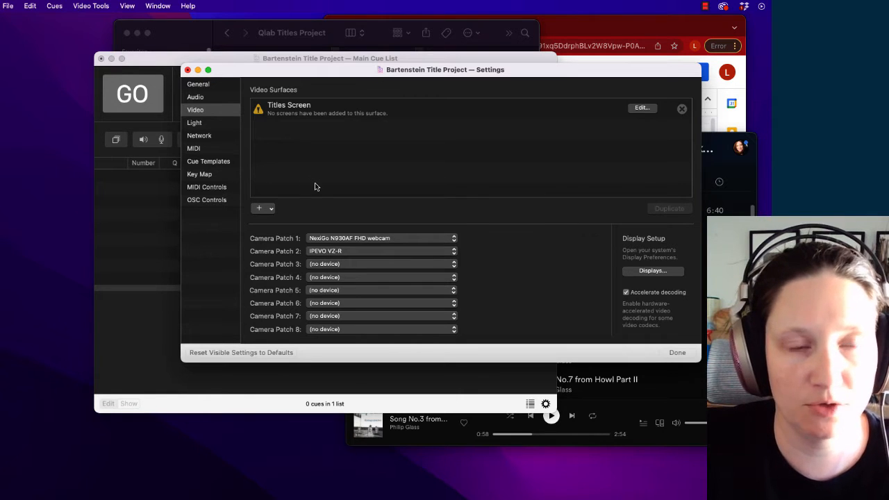
# Set the Video cue template to the Titles Screen surface with Custom Geometry mode, and finish the workspace settings
pyautogui.click(211, 162)
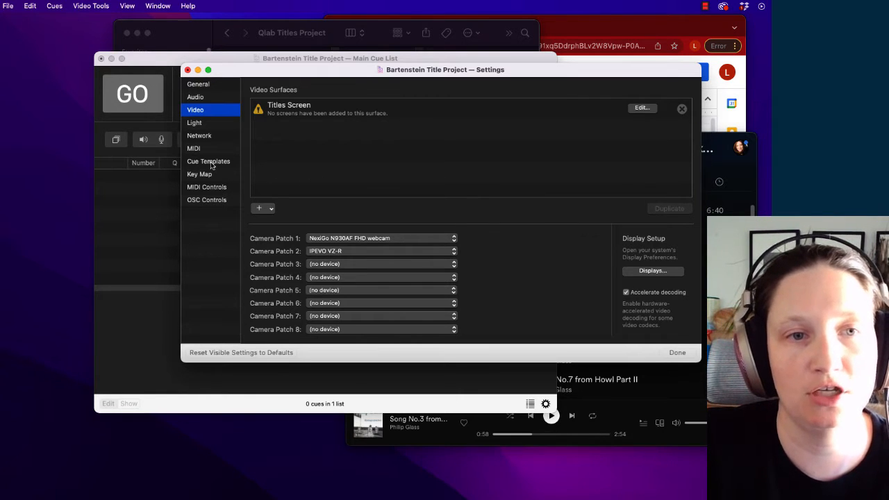
pyautogui.click(211, 163)
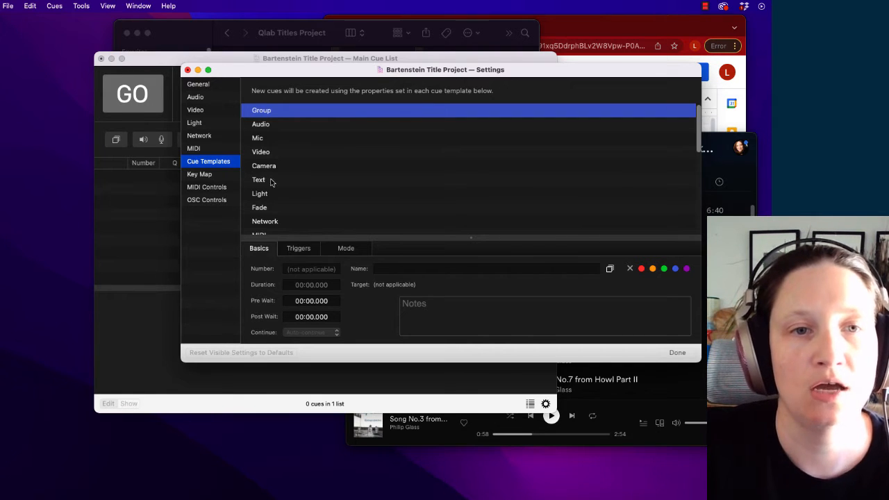
pyautogui.click(277, 153)
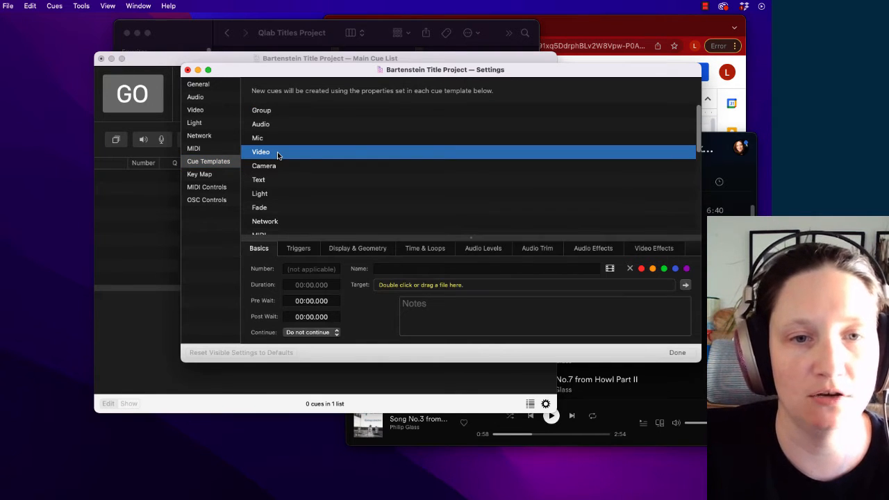
pyautogui.click(354, 252)
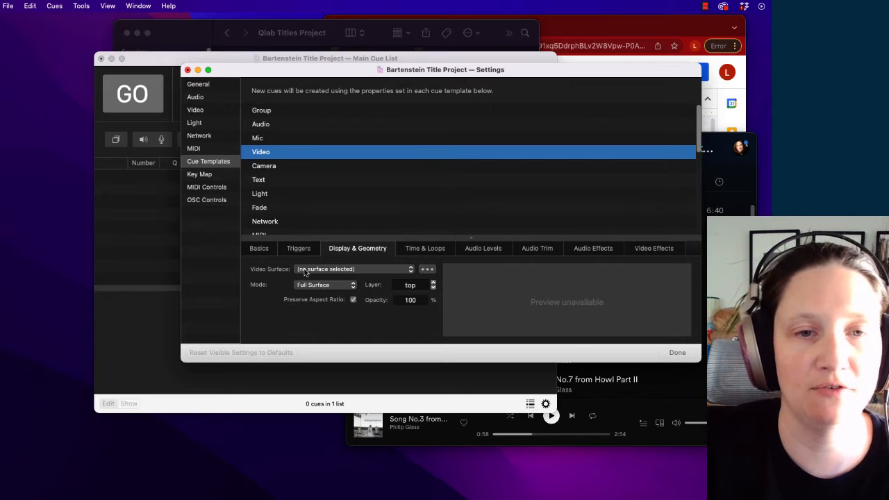
pyautogui.click(411, 272)
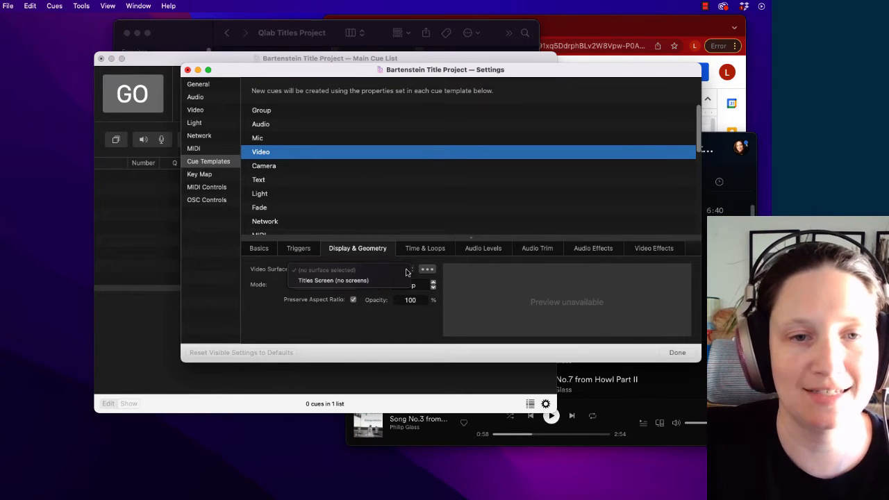
pyautogui.click(319, 280)
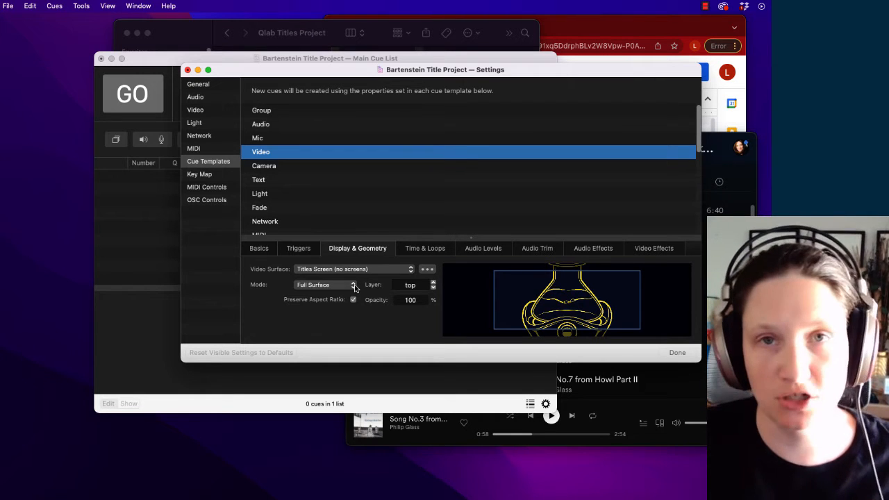
pyautogui.click(354, 286)
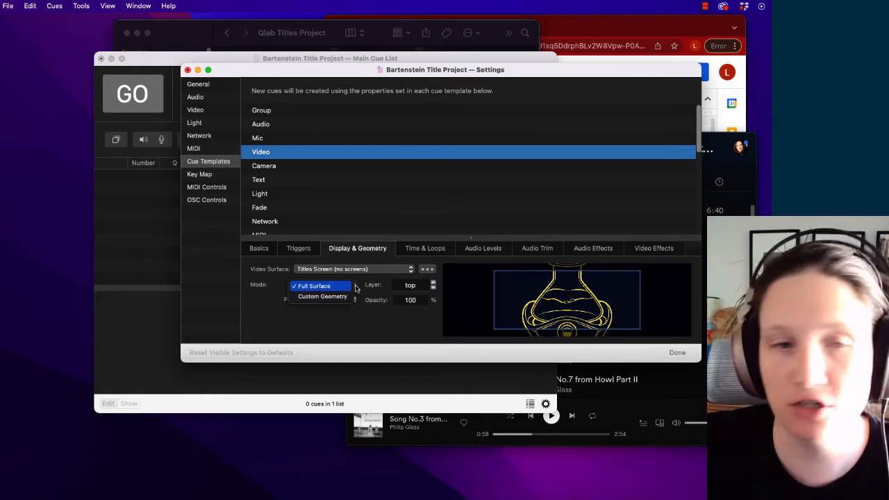
pyautogui.click(319, 296)
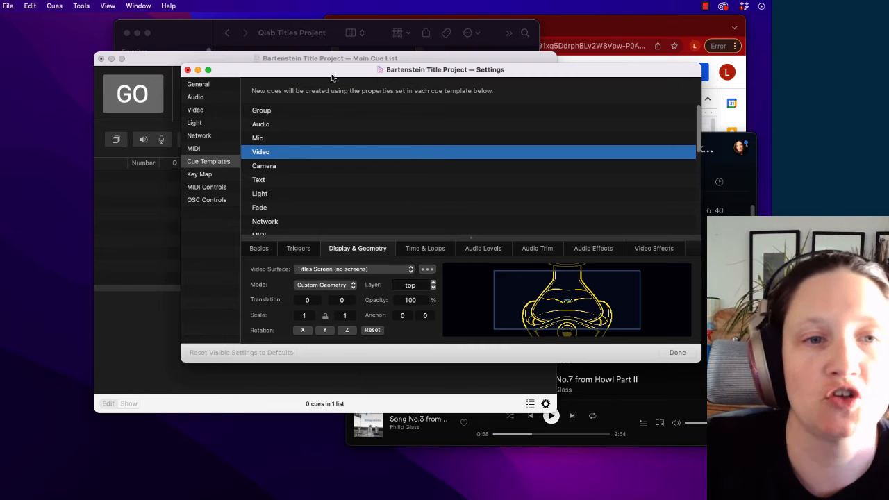
pyautogui.click(677, 353)
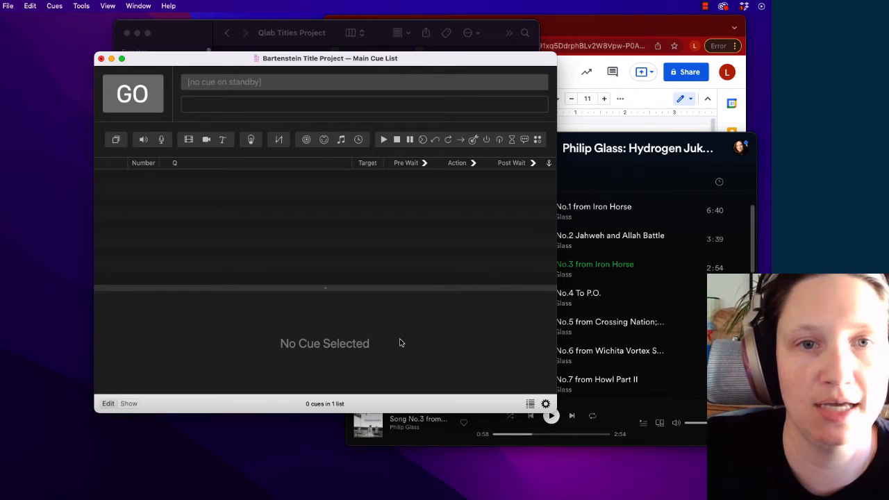
# Show the cue lists and active cues sidebar, widen the workspace window and reposition it on the desktop
pyautogui.click(530, 404)
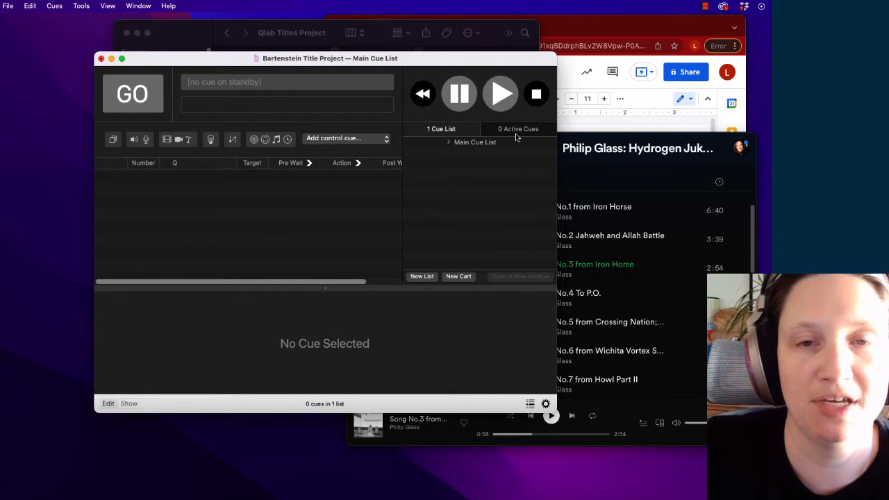
pyautogui.moveTo(464, 58); pyautogui.dragTo(327, 54)
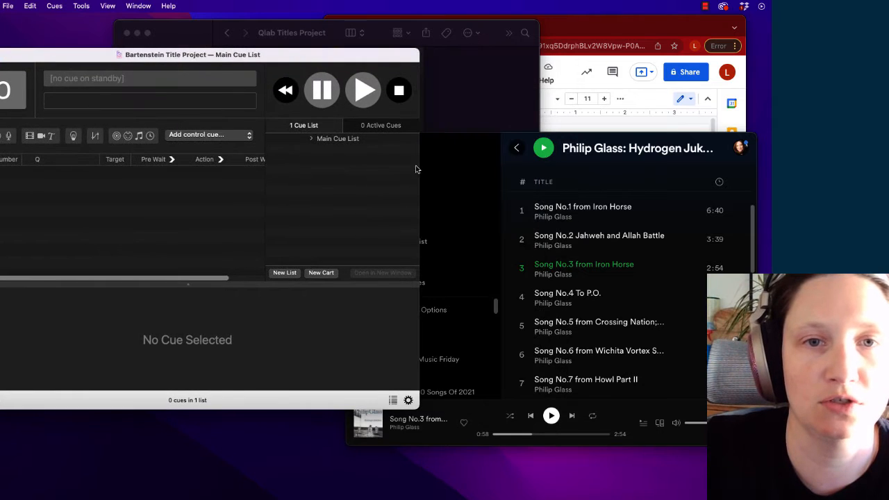
pyautogui.moveTo(419, 166); pyautogui.dragTo(548, 179)
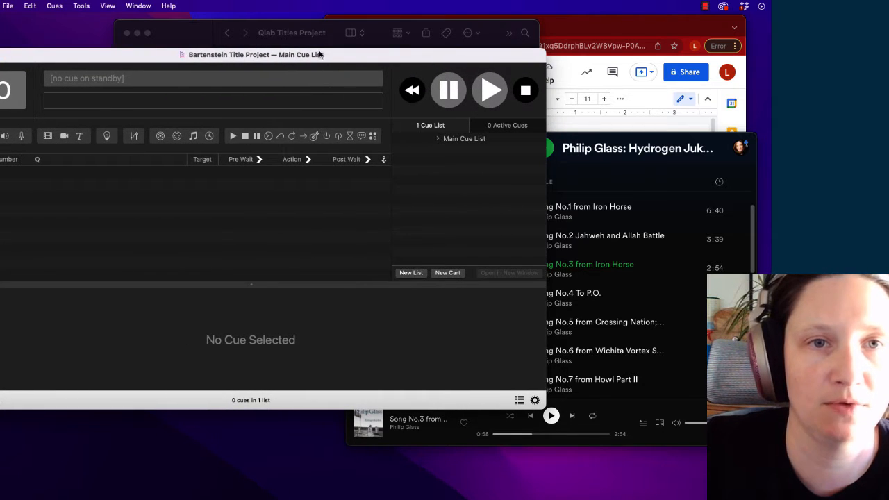
pyautogui.moveTo(319, 54); pyautogui.dragTo(404, 58)
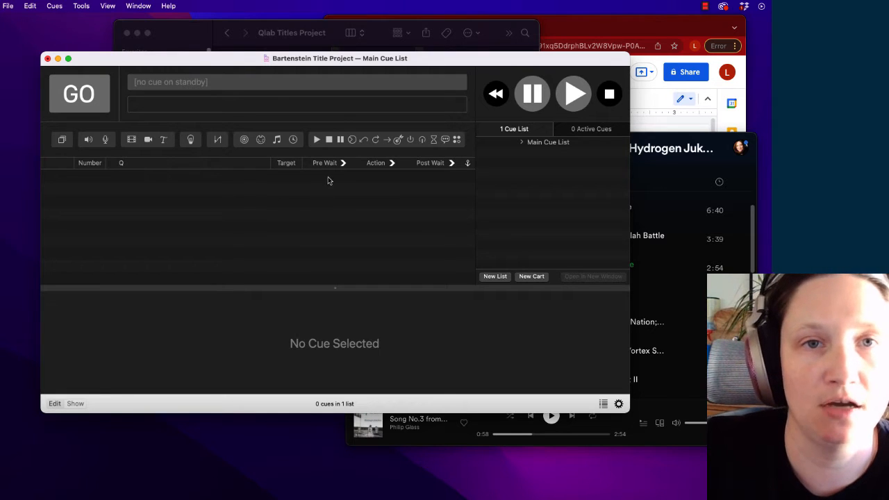
pyautogui.moveTo(172, 69); pyautogui.dragTo(159, 58)
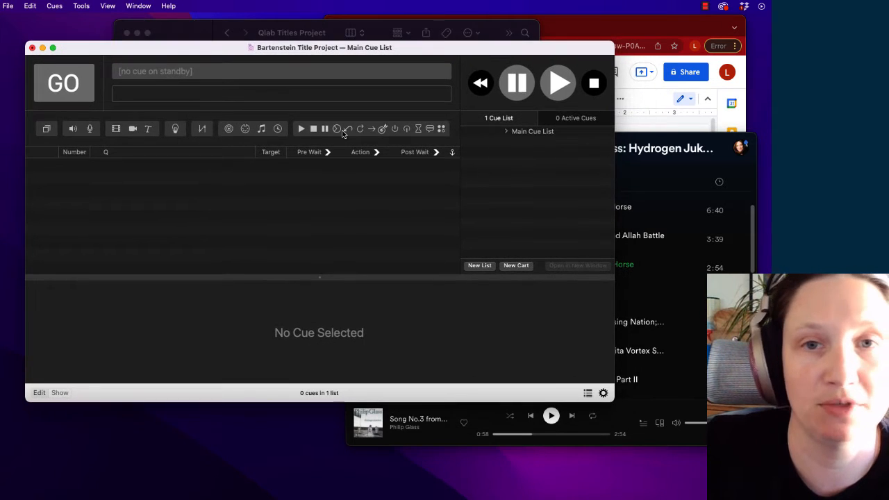
# Rearrange the QLab and Finder windows and add background.jpeg from the Qlab Titles Project folder to the main cue list
pyautogui.moveTo(529, 56); pyautogui.dragTo(518, 119)
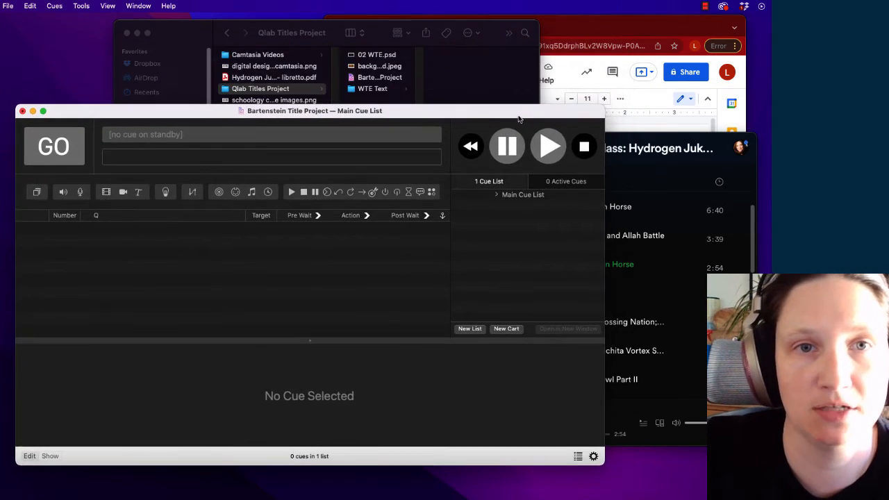
pyautogui.click(376, 71)
pyautogui.click(375, 67)
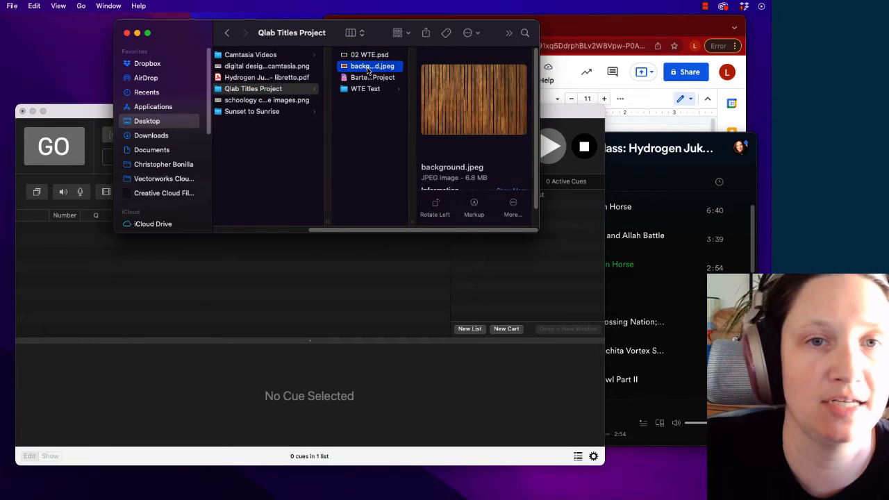
pyautogui.moveTo(180, 33); pyautogui.dragTo(394, 26)
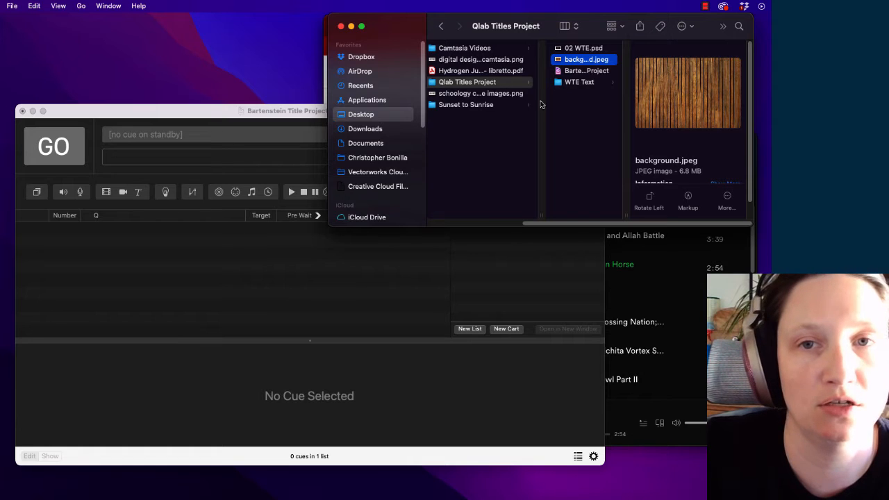
pyautogui.moveTo(570, 61); pyautogui.dragTo(126, 251)
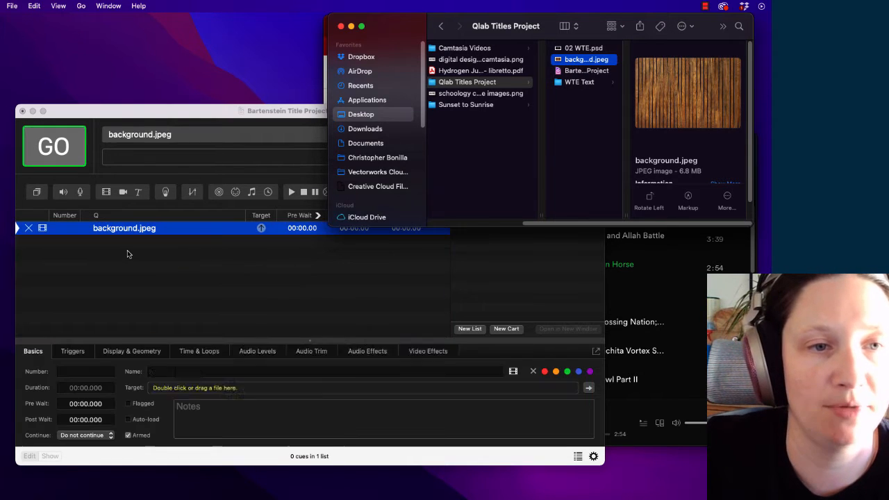
pyautogui.click(175, 275)
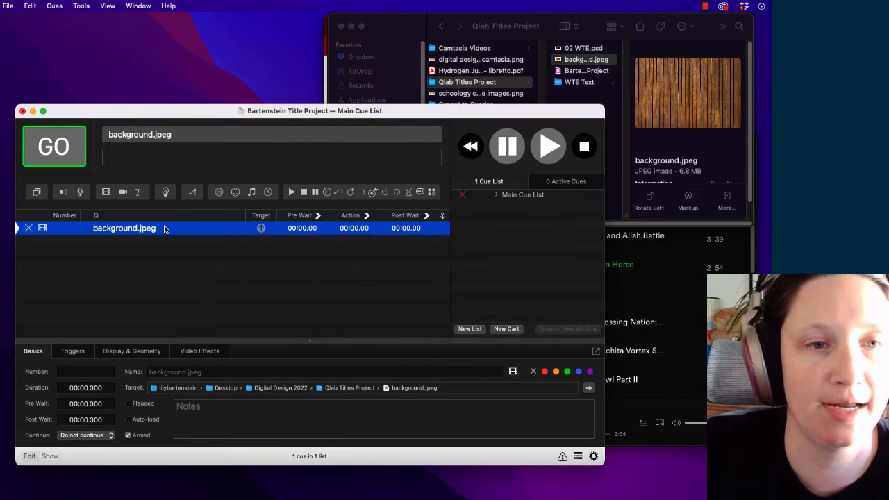
# From the background.jpeg cue's display settings, edit the Titles Screen surface to a height of 1080 and close the surface editor
pyautogui.click(119, 353)
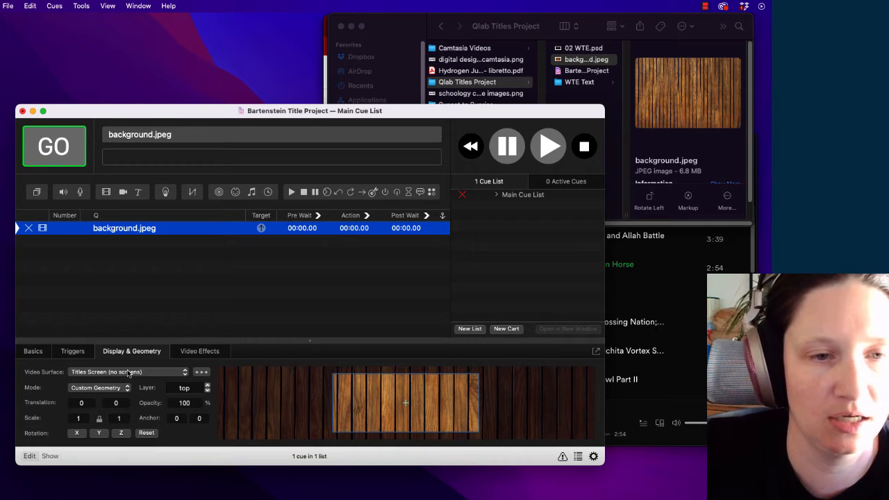
pyautogui.click(200, 371)
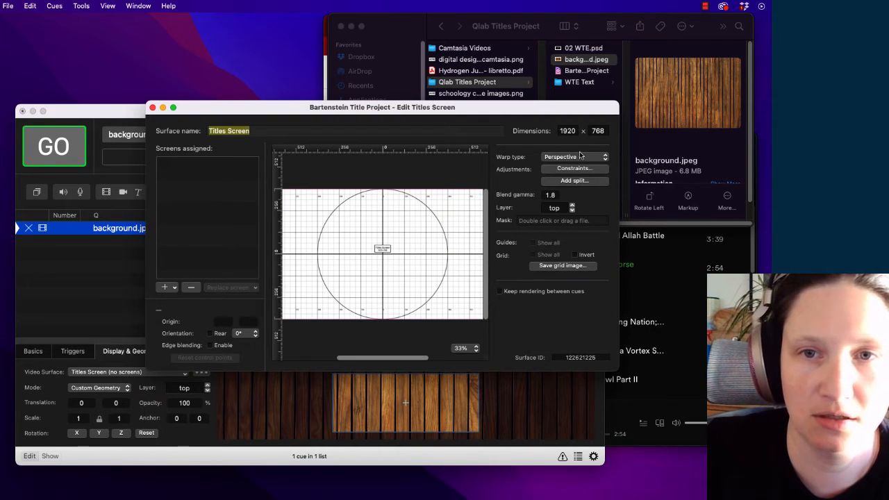
pyautogui.doubleClick(597, 130)
pyautogui.write('1')
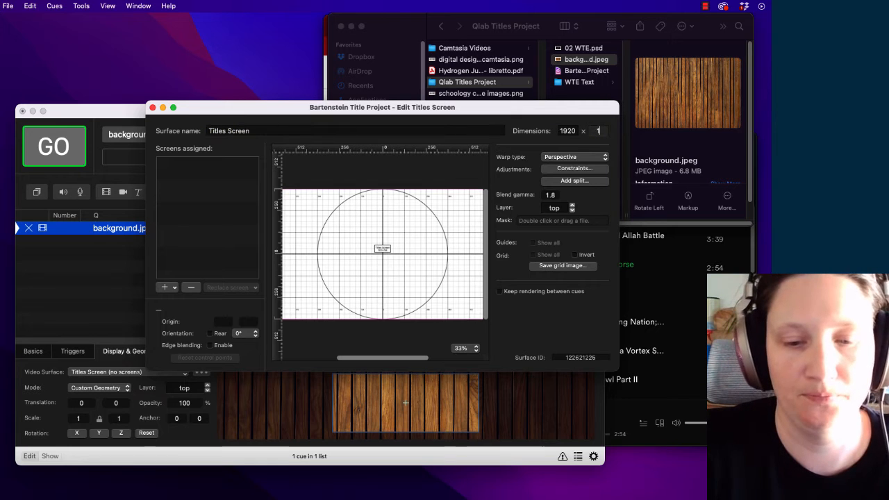
pyautogui.write('080')
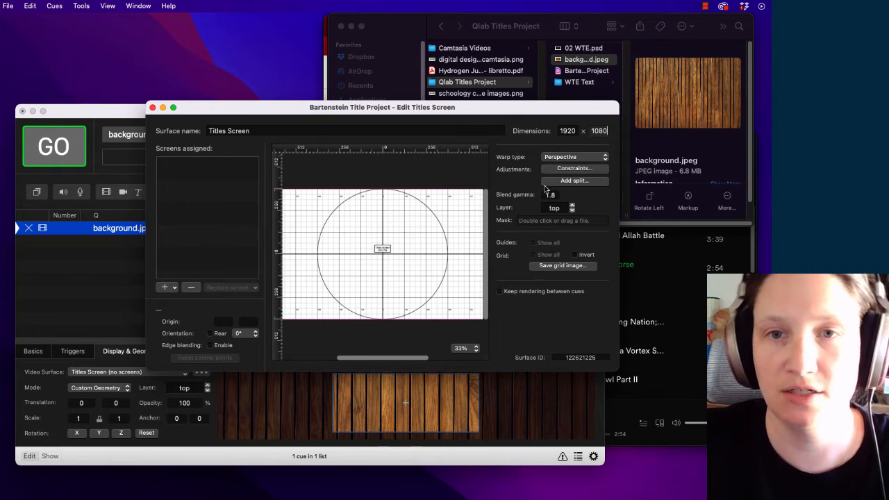
pyautogui.press('Tab')
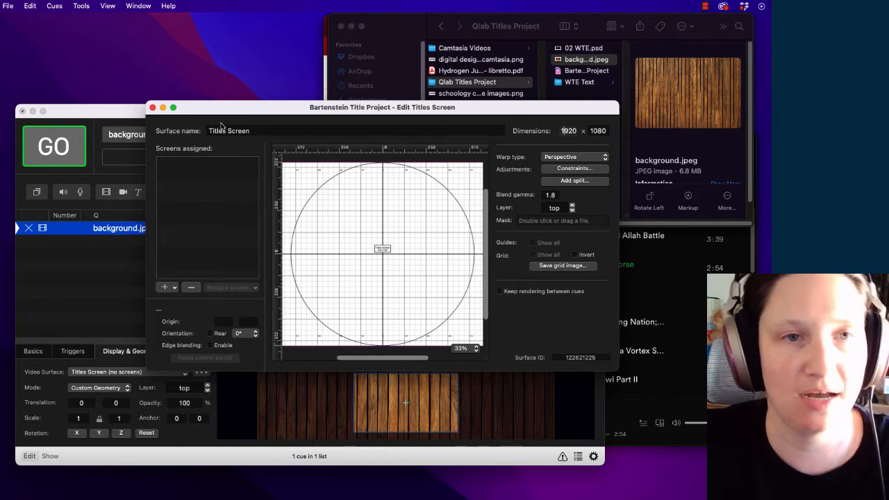
pyautogui.click(153, 108)
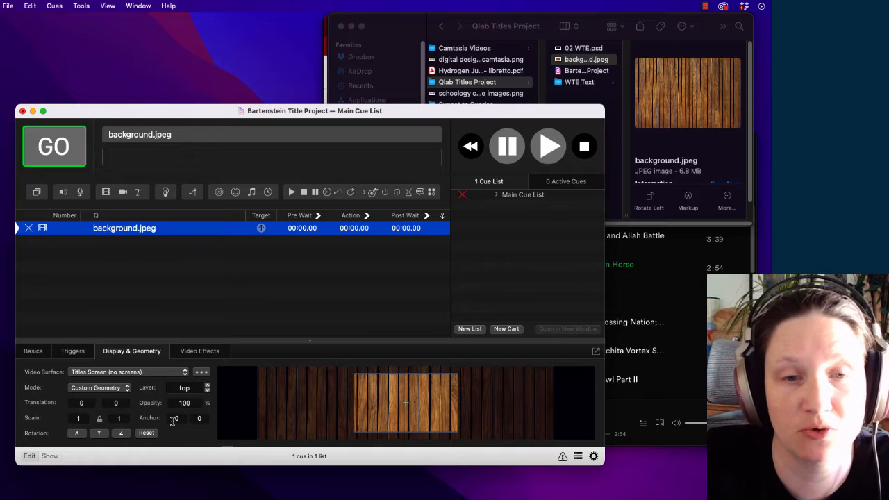
# Rotate the background.jpeg image 90 degrees around the Z axis and shift its vertical translation to about -15.1
pyautogui.click(122, 433)
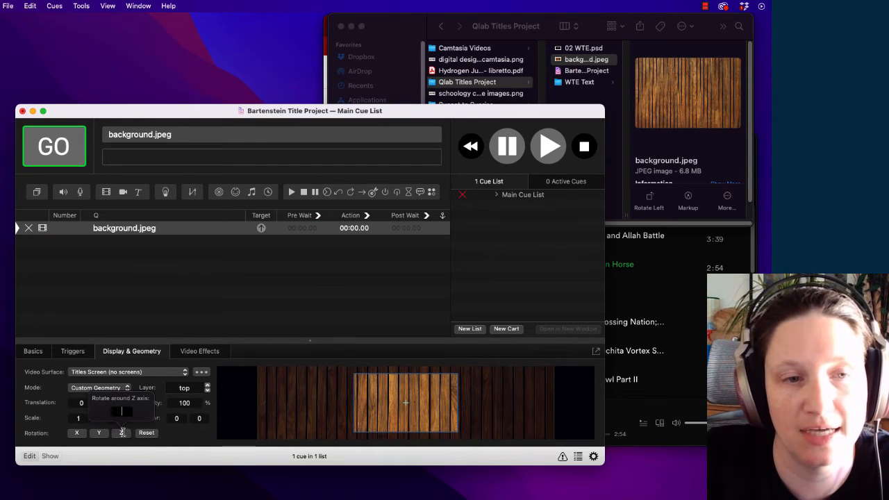
pyautogui.write('90')
pyautogui.press('Return')
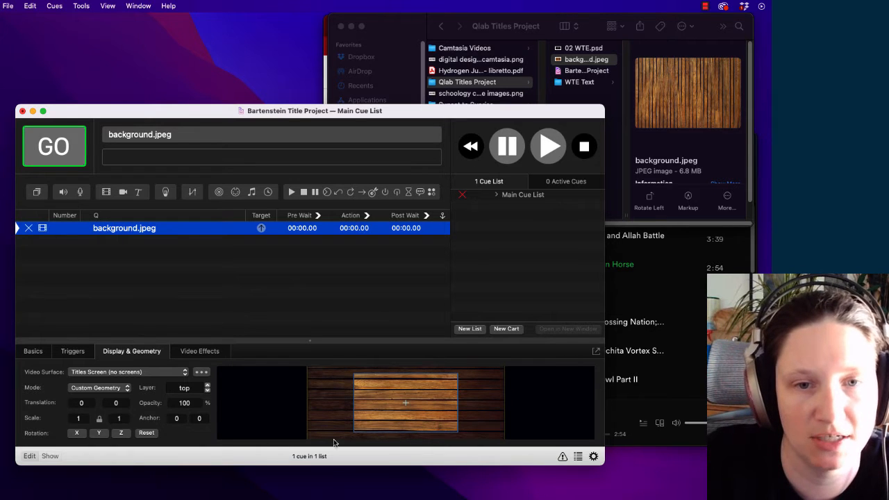
pyautogui.moveTo(393, 418); pyautogui.dragTo(397, 418)
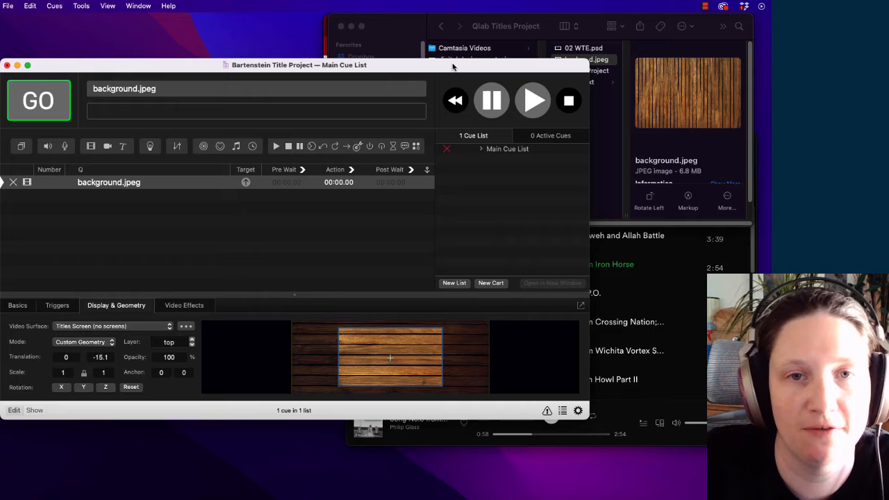
# Try to run the background.jpeg cue, reselect it and show the active cues in the sidebar
pyautogui.click(43, 101)
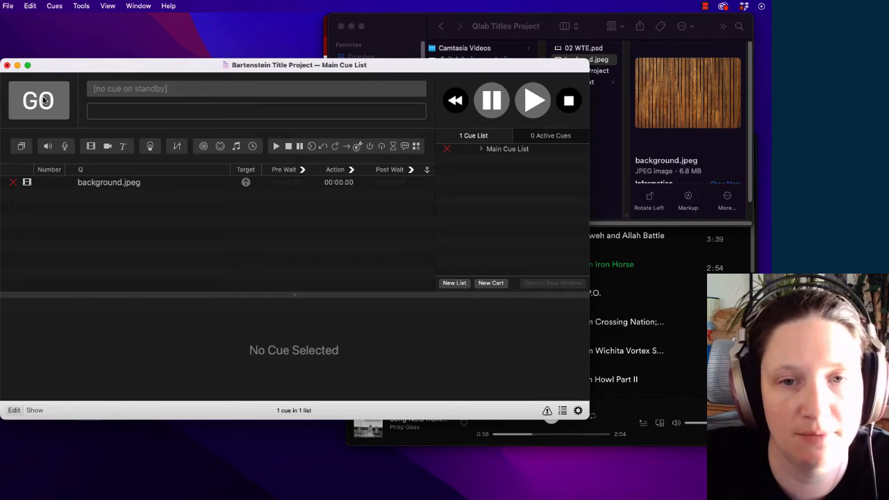
pyautogui.click(129, 185)
pyautogui.click(549, 135)
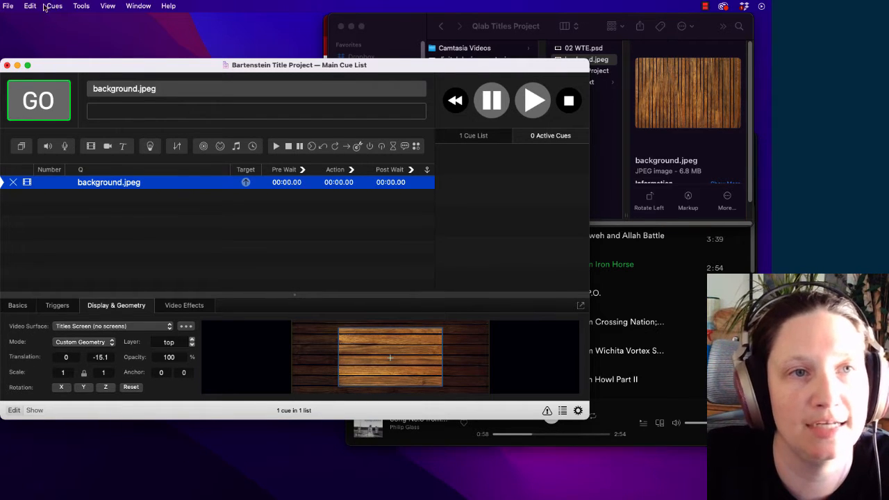
# Open the Audition window and run the background.jpeg cue in it
pyautogui.click(78, 6)
pyautogui.moveTo(103, 7)
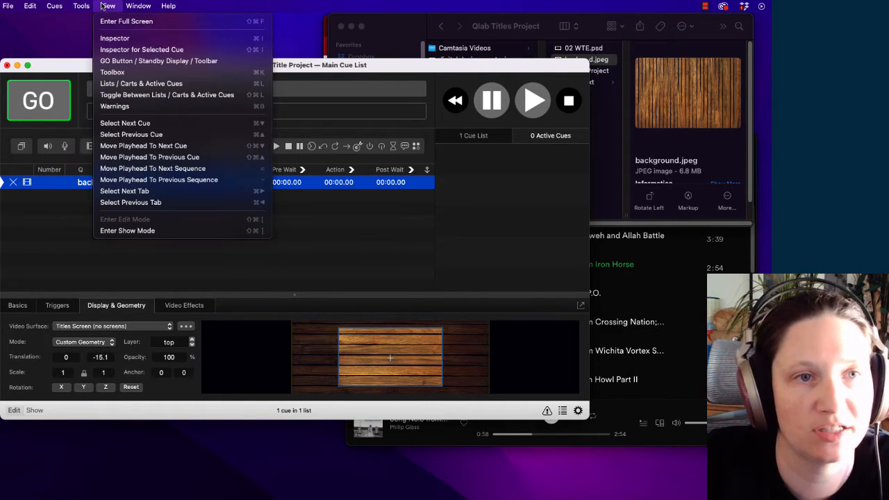
pyautogui.moveTo(144, 8)
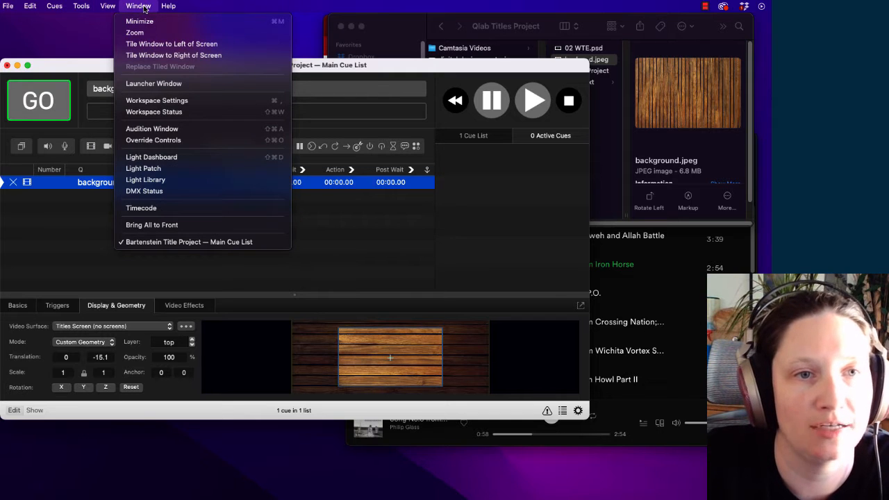
pyautogui.click(168, 130)
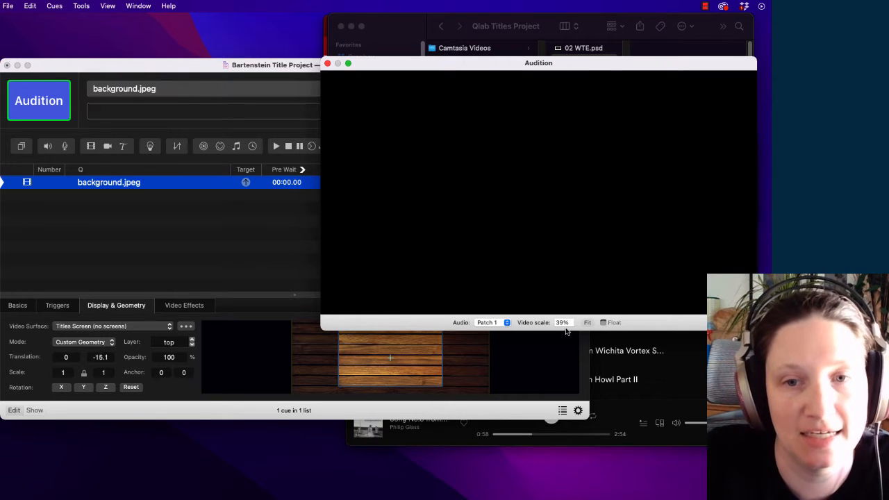
pyautogui.click(102, 184)
pyautogui.press('space')
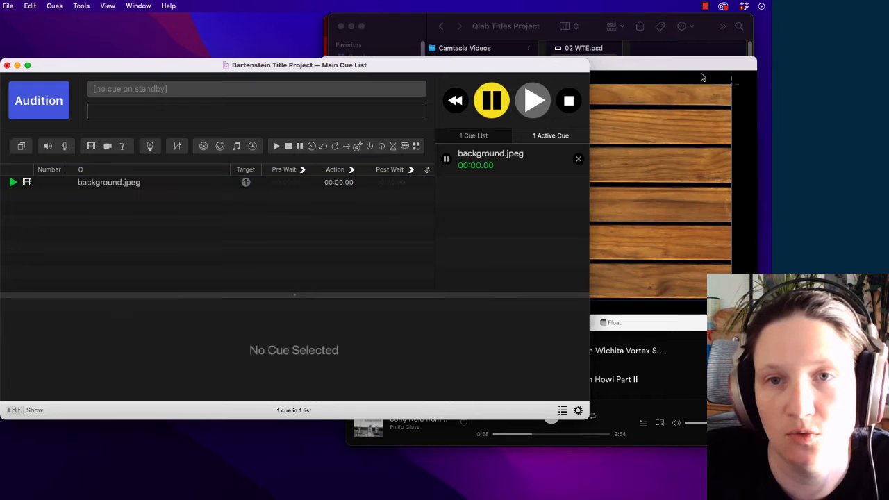
# Reposition the main cue list and Audition windows so the previewed background and the cue controls are both visible
pyautogui.moveTo(567, 67); pyautogui.dragTo(571, 175)
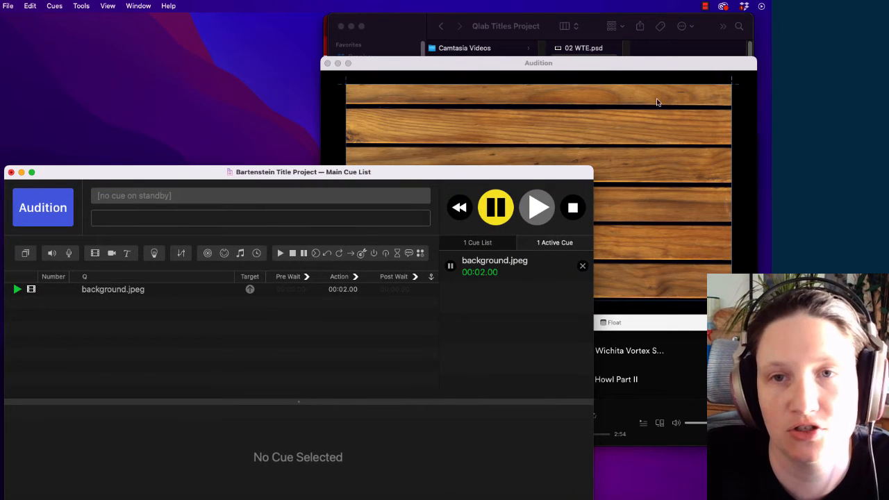
pyautogui.click(622, 68)
pyautogui.moveTo(235, 175); pyautogui.dragTo(190, 116)
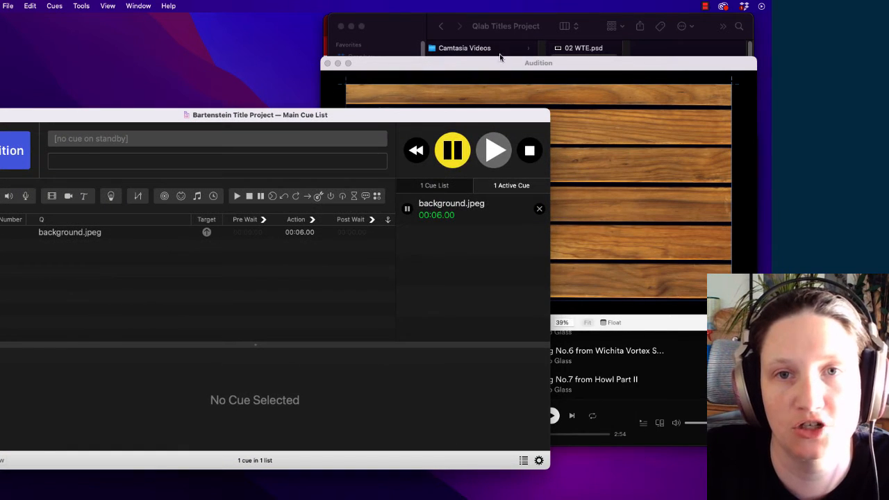
pyautogui.moveTo(496, 63); pyautogui.dragTo(493, 32)
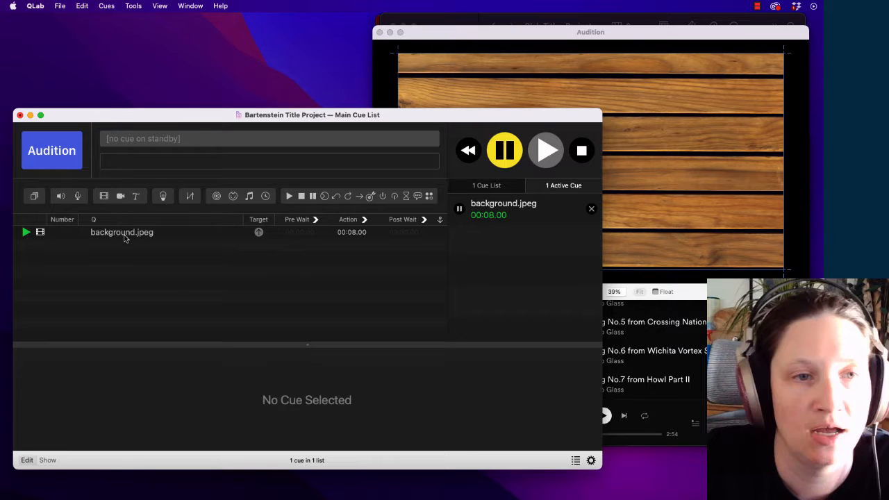
# Scale the background.jpeg cue down proportionally to about 0.577 while previewing it in the Audition window
pyautogui.click(125, 235)
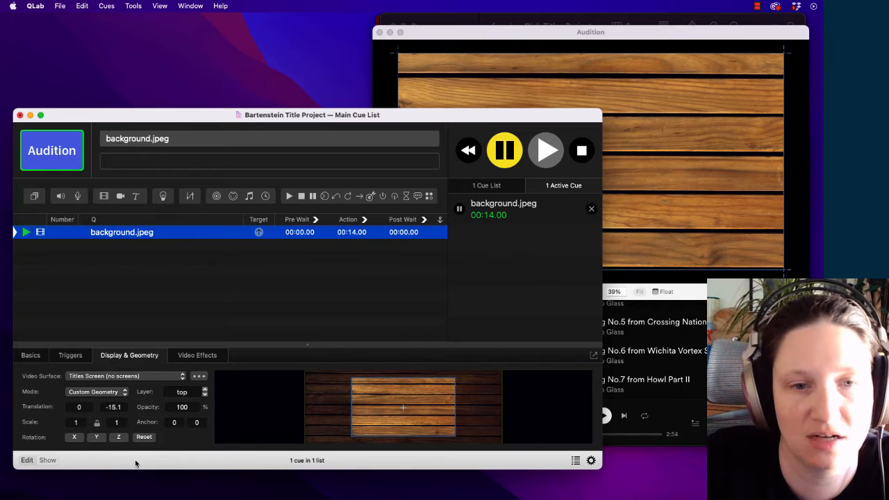
pyautogui.moveTo(116, 422); pyautogui.dragTo(116, 430)
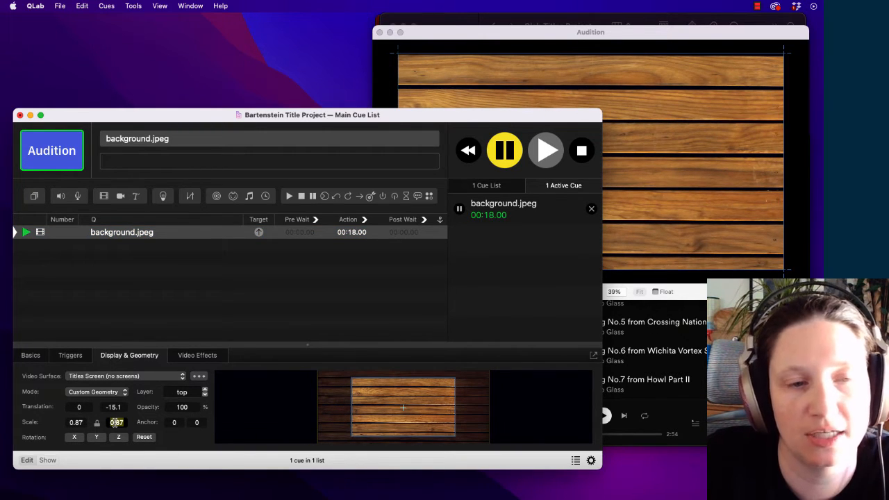
pyautogui.moveTo(116, 422)
pyautogui.mouseDown()
pyautogui.moveTo(116, 438)
pyautogui.moveTo(116, 424)
pyautogui.mouseUp()
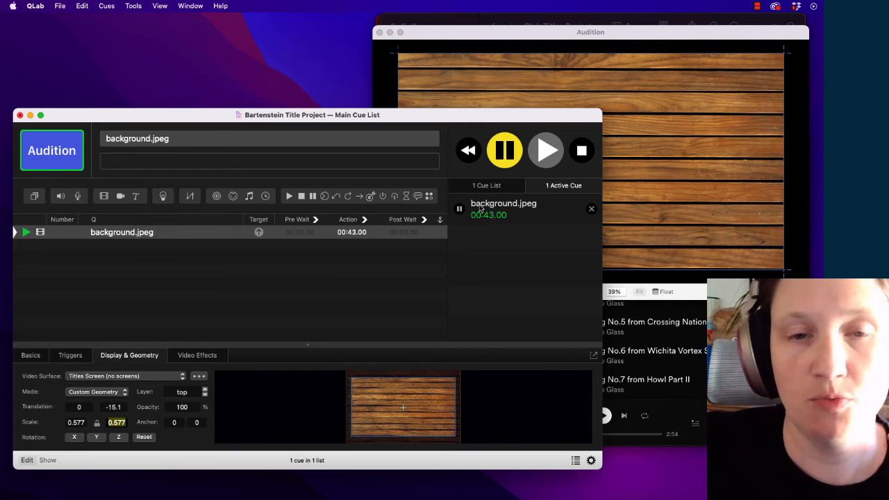
# Check the cue lists and the active cues in the sidebar, and stop the running background.jpeg cue
pyautogui.click(487, 186)
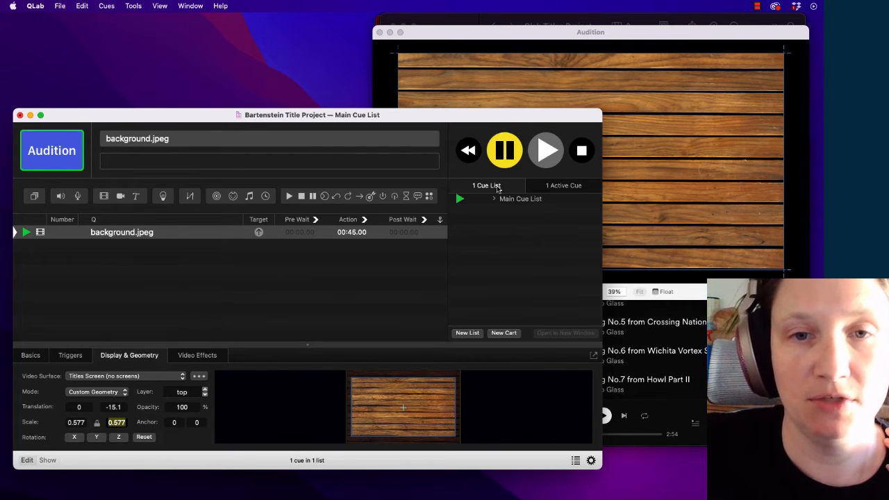
pyautogui.click(561, 186)
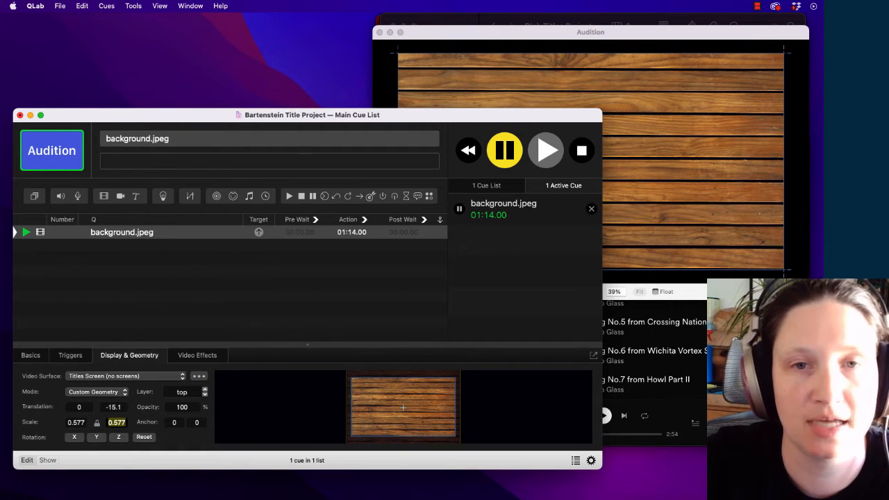
pyautogui.press('Escape')
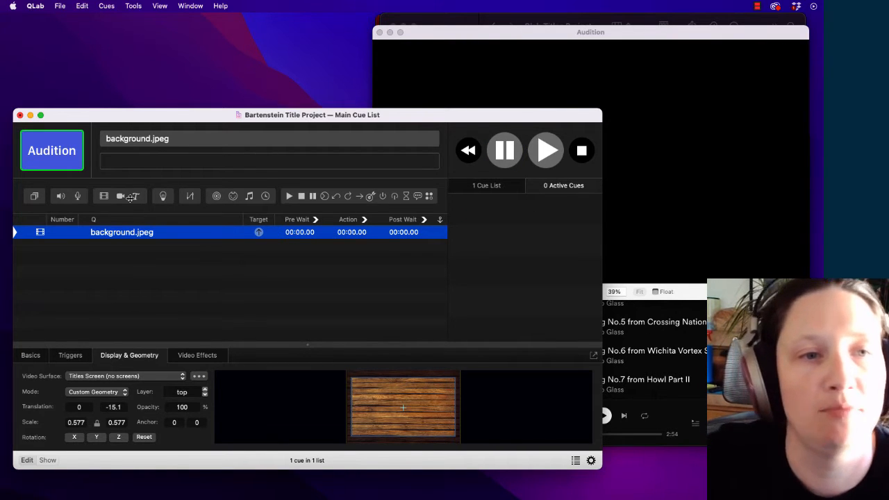
# Set the background.jpeg cue's opacity to 0 %
pyautogui.doubleClick(185, 407)
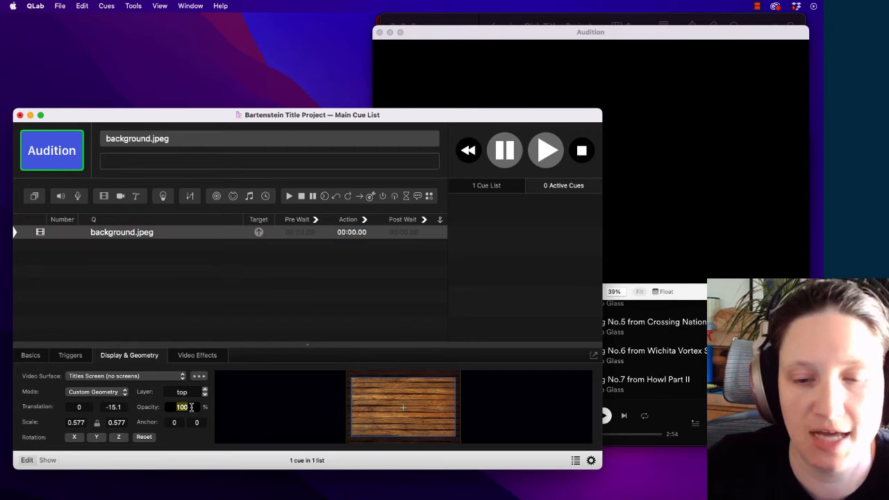
pyautogui.write('0')
pyautogui.click(169, 288)
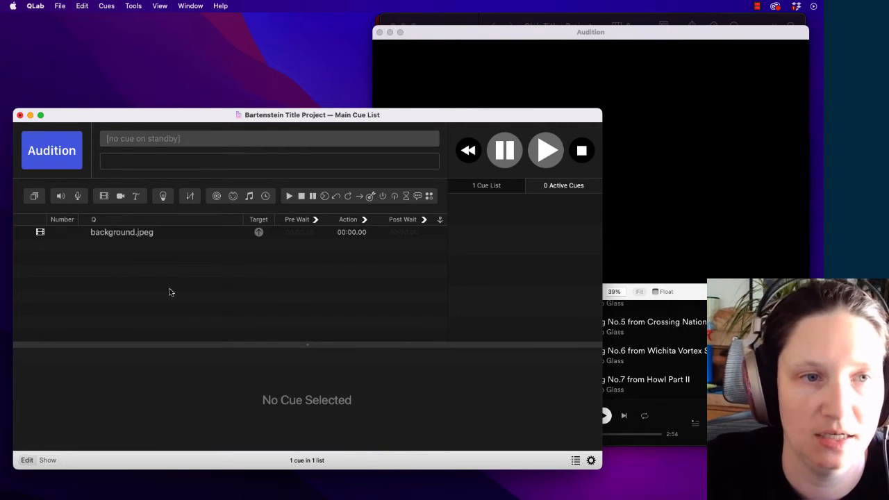
# Add a Fade cue targeting background.jpeg and enable its opacity fade at 100 %
pyautogui.click(169, 233)
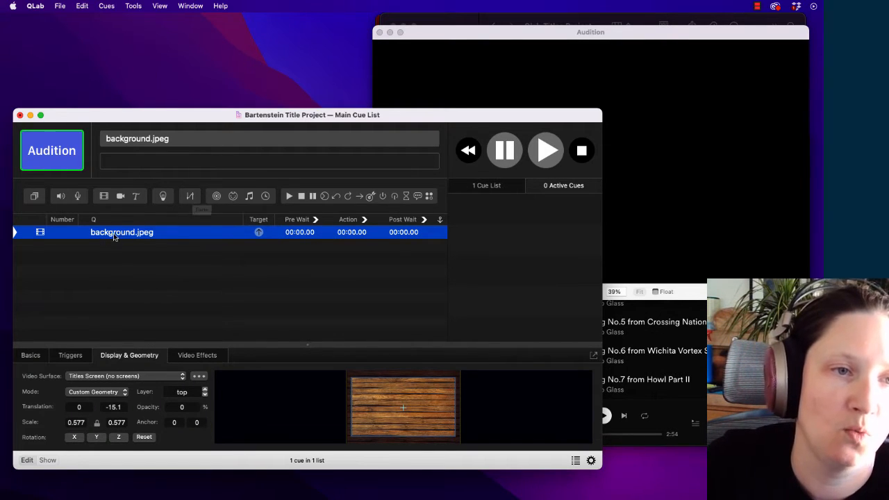
pyautogui.click(192, 197)
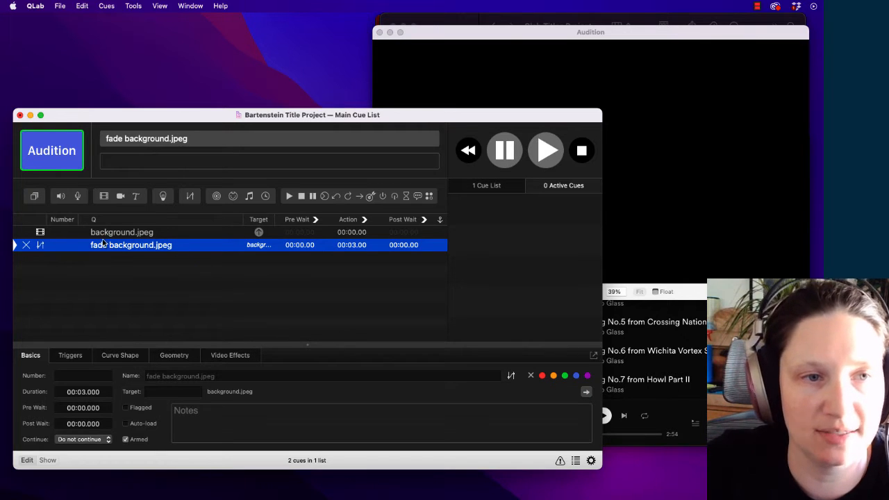
pyautogui.click(182, 358)
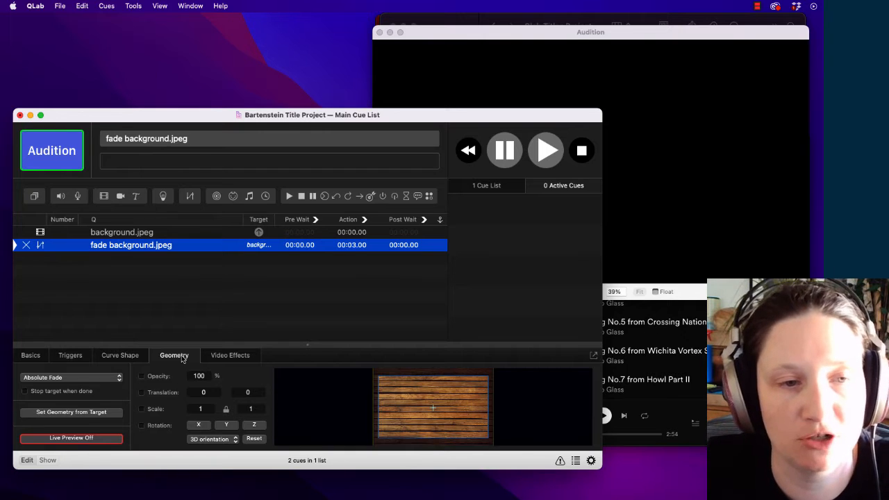
pyautogui.click(141, 376)
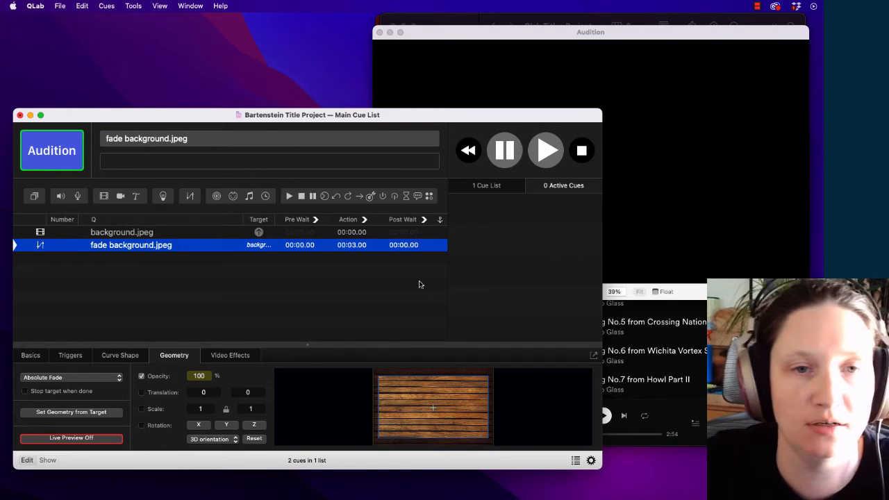
# Set the fade background.jpeg cue's action duration to 12 seconds
pyautogui.doubleClick(353, 245)
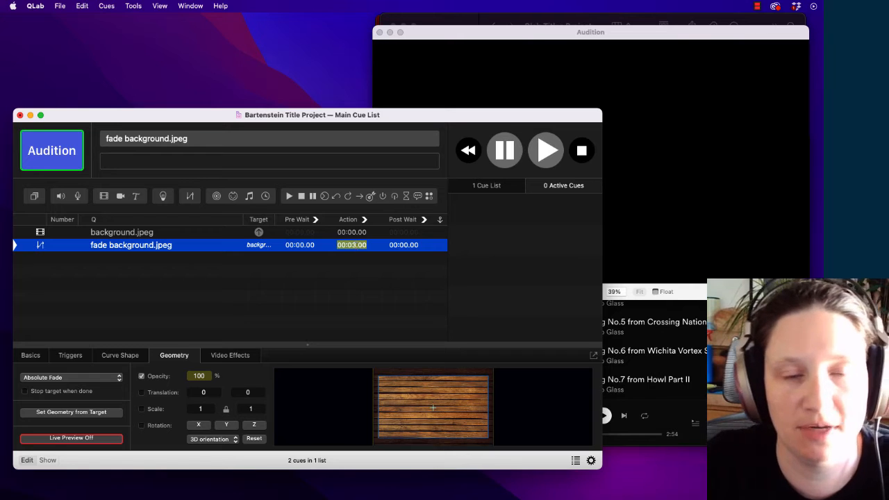
pyautogui.write('12')
pyautogui.press('Return')
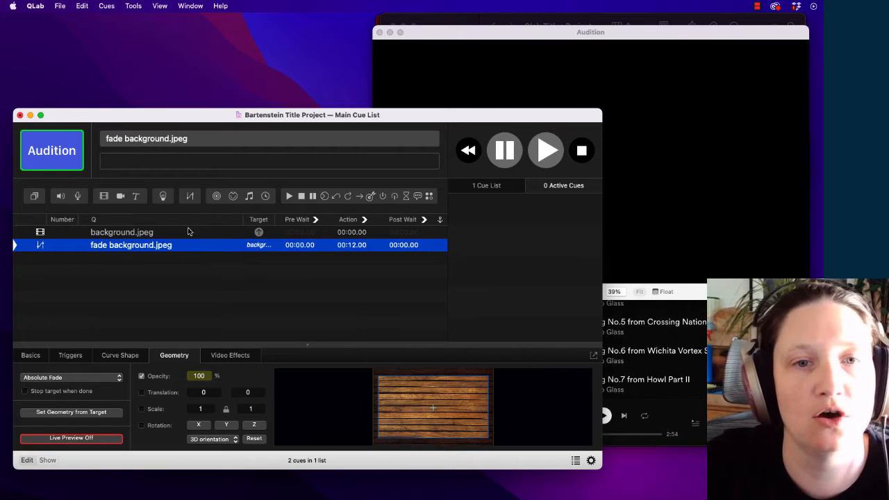
# Run the background.jpeg cue followed by its fade cue to preview the fade-in in the Audition window
pyautogui.click(159, 234)
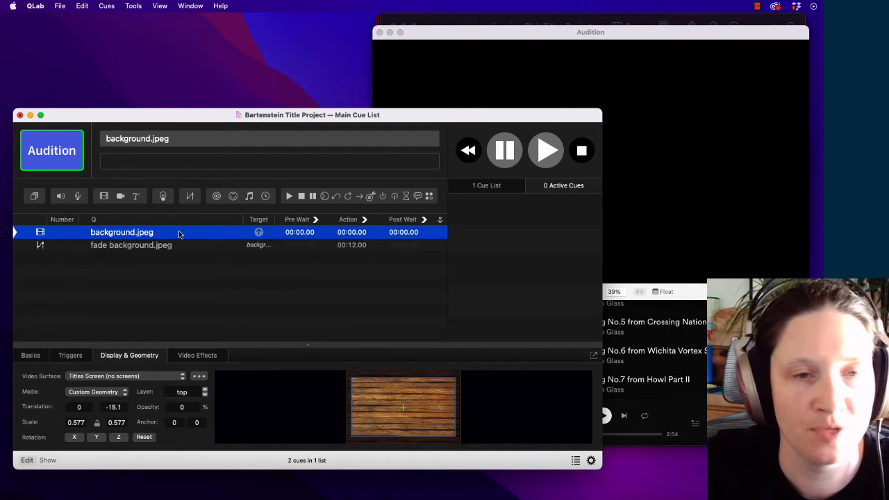
pyautogui.press('space')
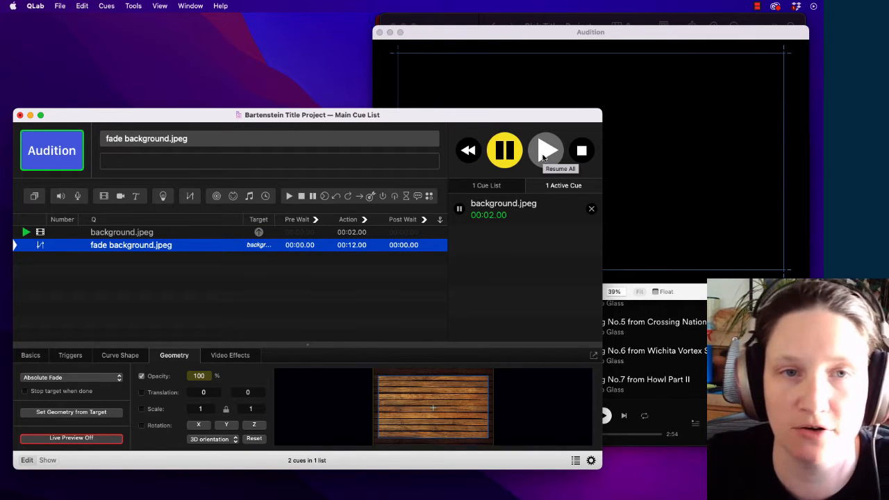
pyautogui.press('space')
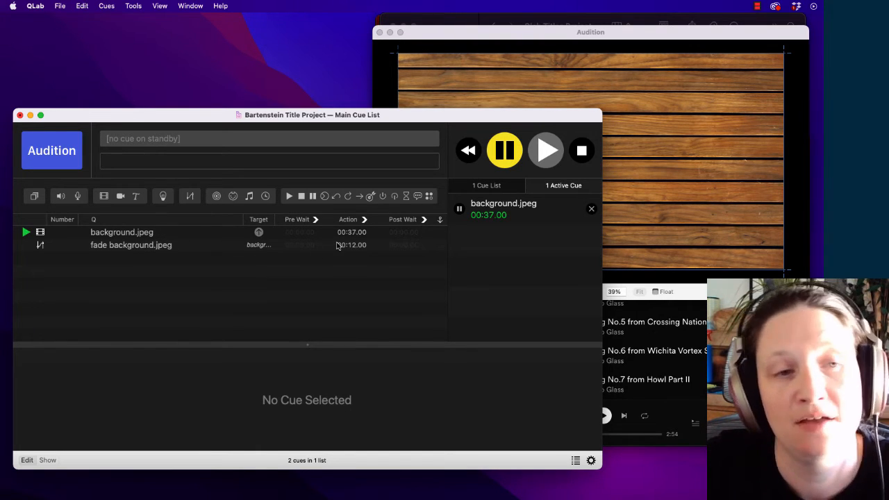
pyautogui.click(118, 234)
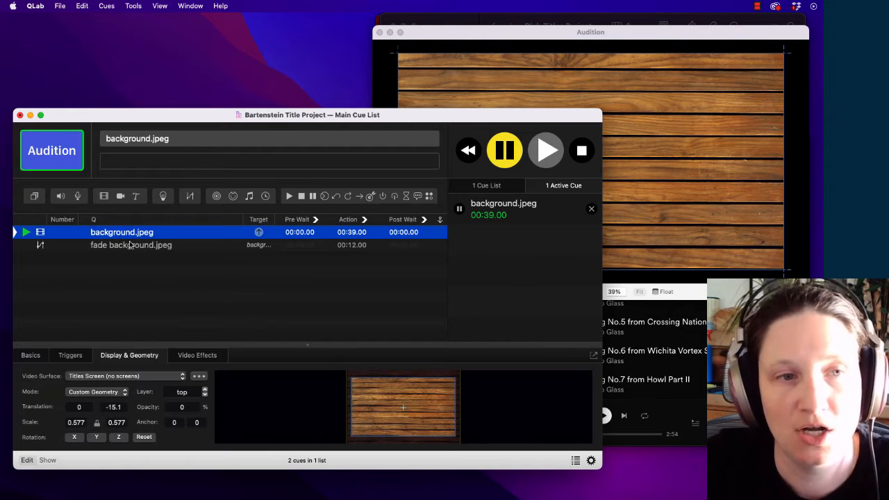
pyautogui.keyDown('shift'); pyautogui.click(131, 248); pyautogui.keyUp('shift')
pyautogui.click(334, 291)
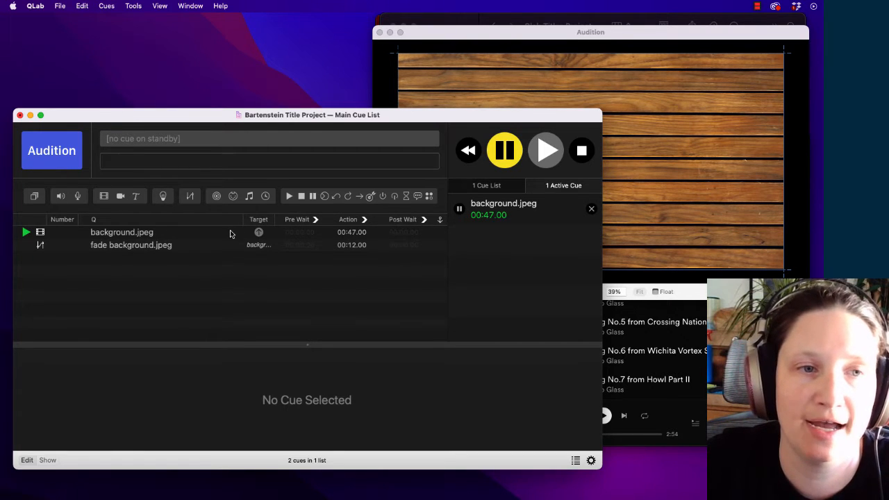
# Set the background.jpeg cue to Auto Continue, stop the running cue and run it again to preview the sequence
pyautogui.click(212, 235)
pyautogui.click(440, 234)
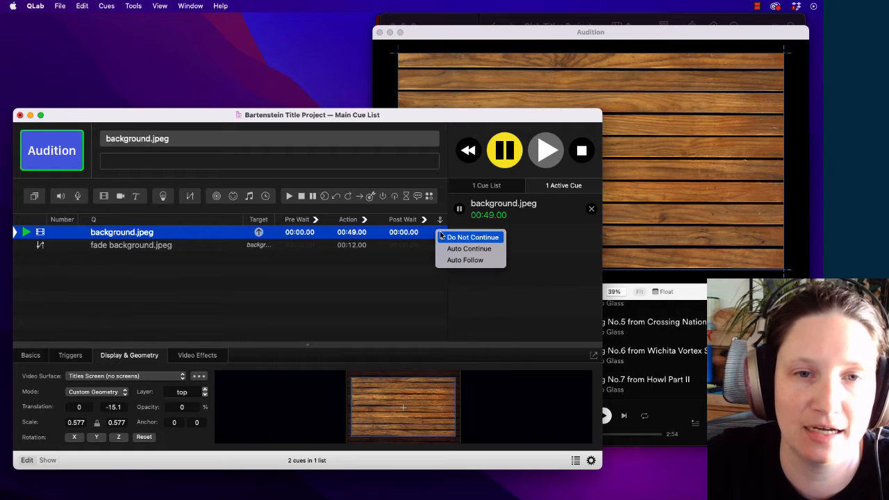
pyautogui.click(481, 251)
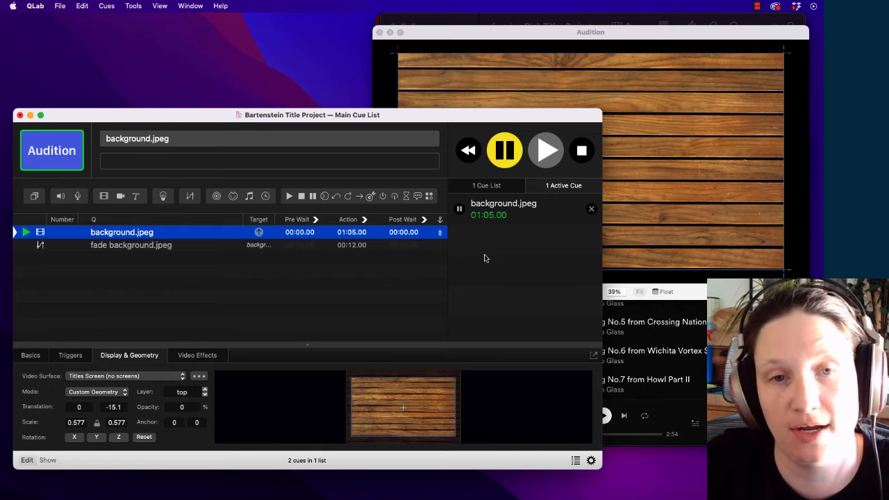
pyautogui.press('Escape')
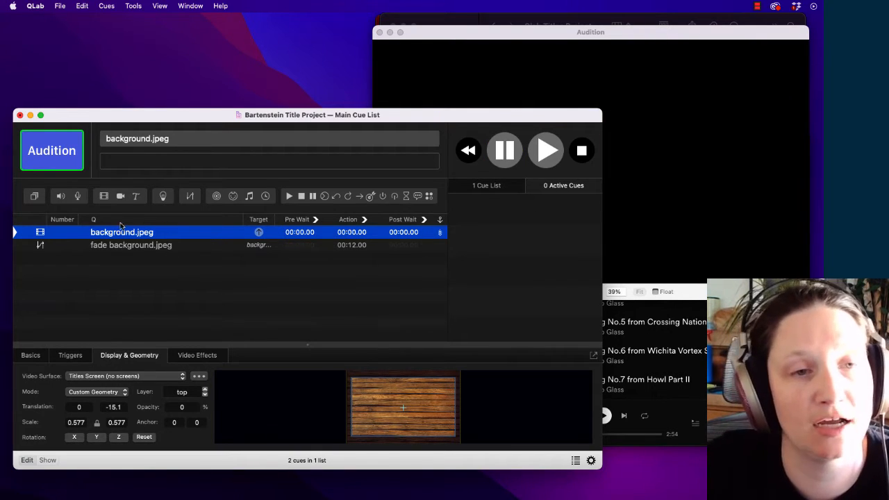
pyautogui.press('space')
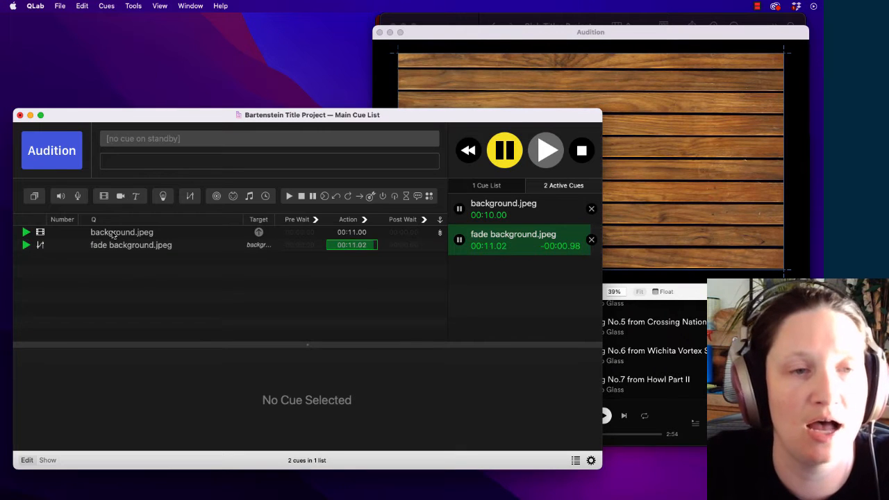
# Combine background.jpeg and its fade cue in a Group cue named "Background" with cue number T1
pyautogui.click(112, 234)
pyautogui.keyDown('shift'); pyautogui.click(114, 247); pyautogui.keyUp('shift')
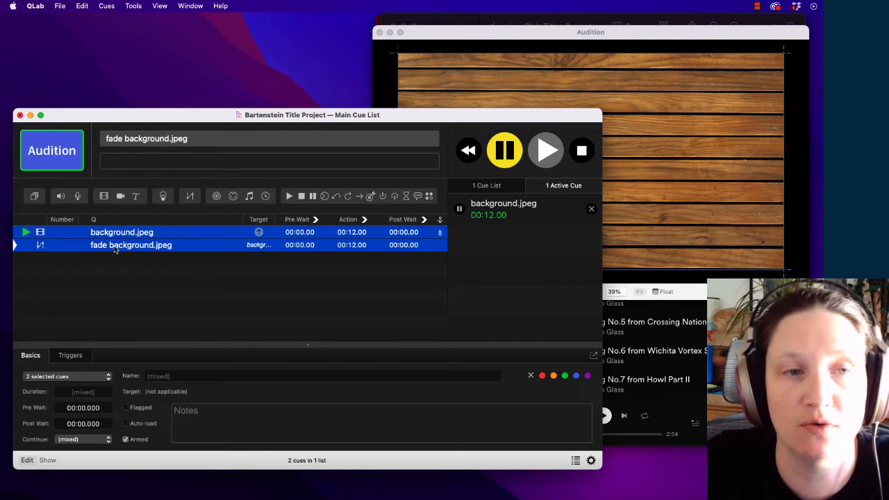
pyautogui.click(34, 196)
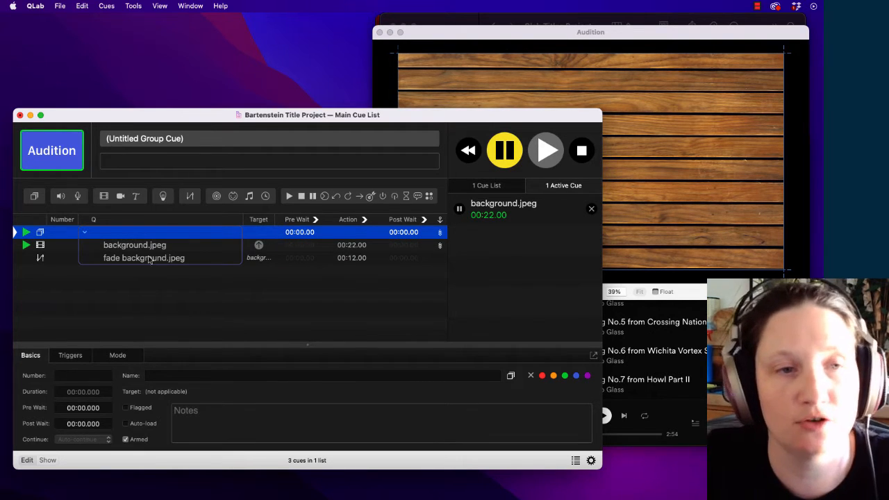
pyautogui.write('Ba')
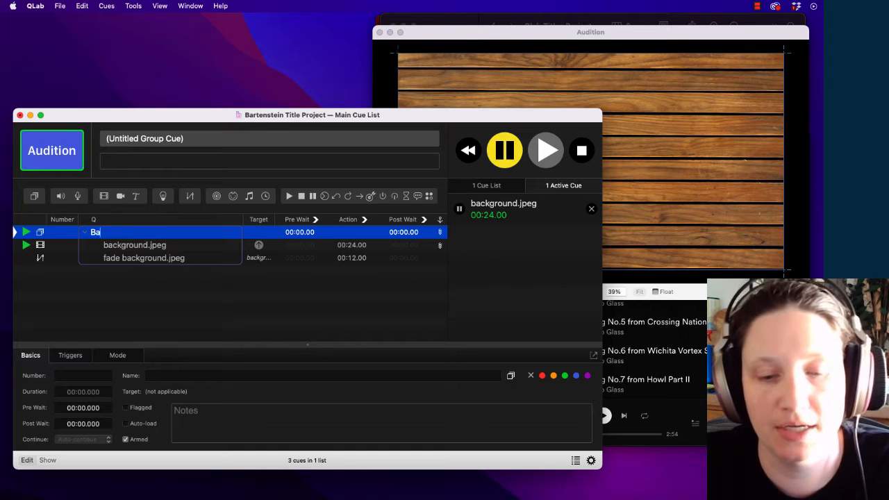
pyautogui.write('ckground')
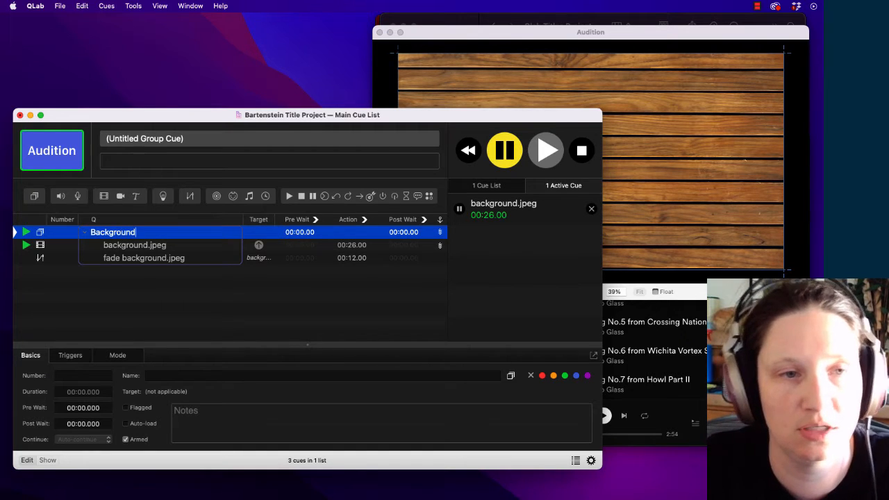
pyautogui.press('Return')
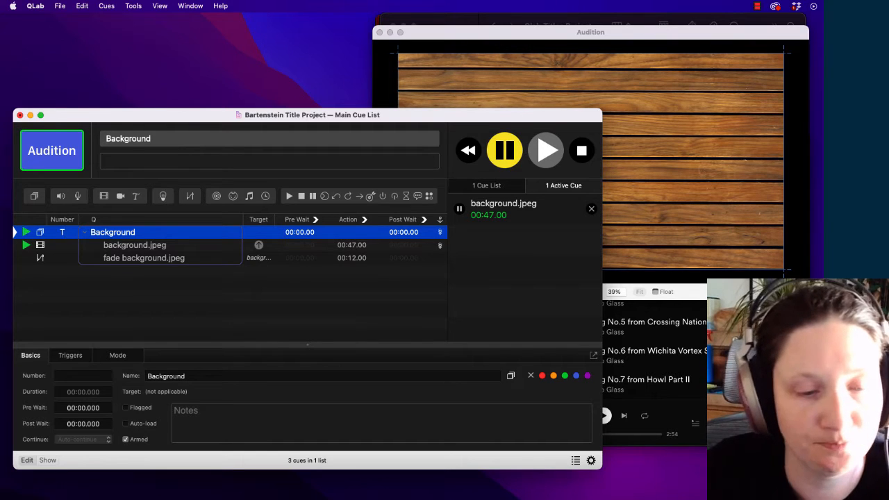
pyautogui.write('1')
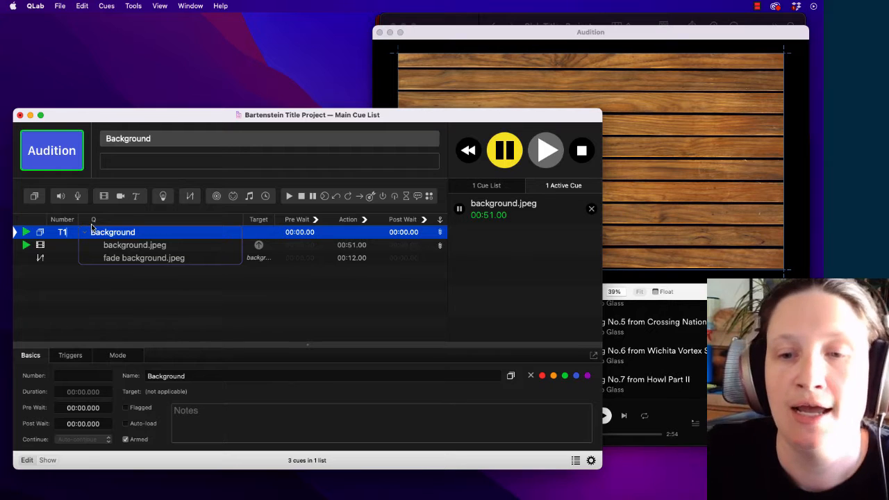
# Switch to the 02 Who's the Enemy document in Chrome and add "T1 - with start of music" and "T2" above the first lyric line
pyautogui.click(535, 22)
pyautogui.click(729, 22)
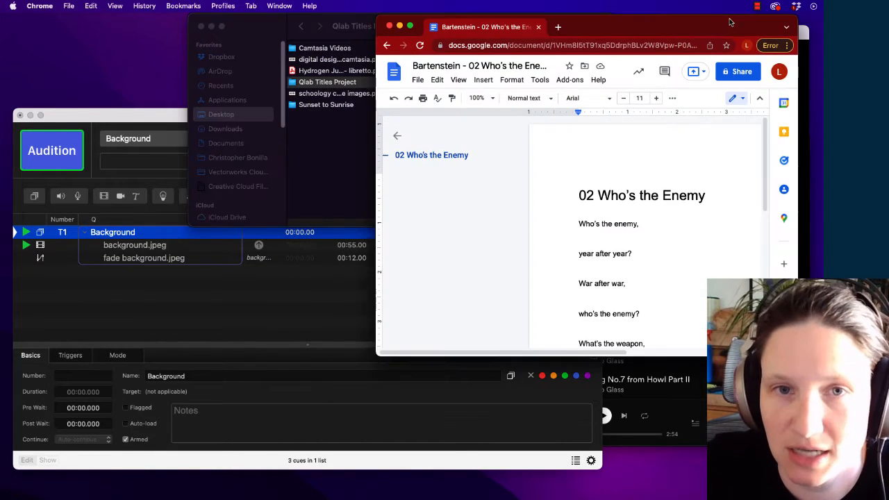
pyautogui.click(592, 206)
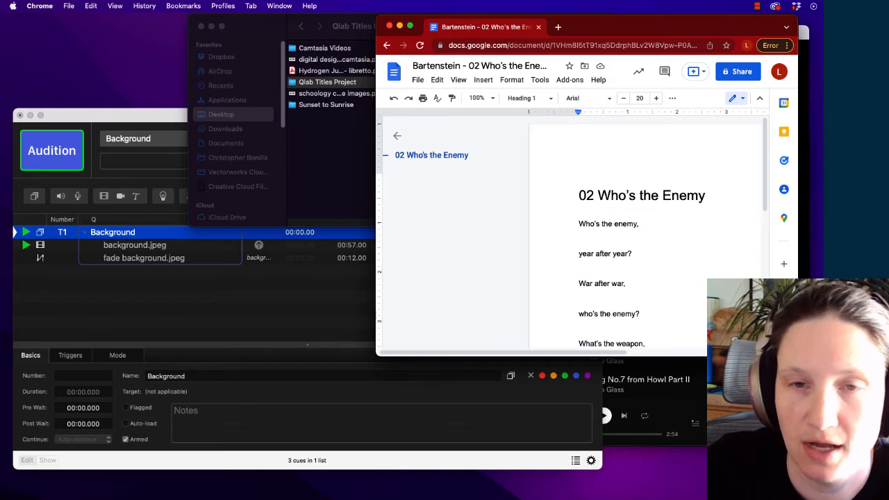
pyautogui.press('End')
pyautogui.press('Return')
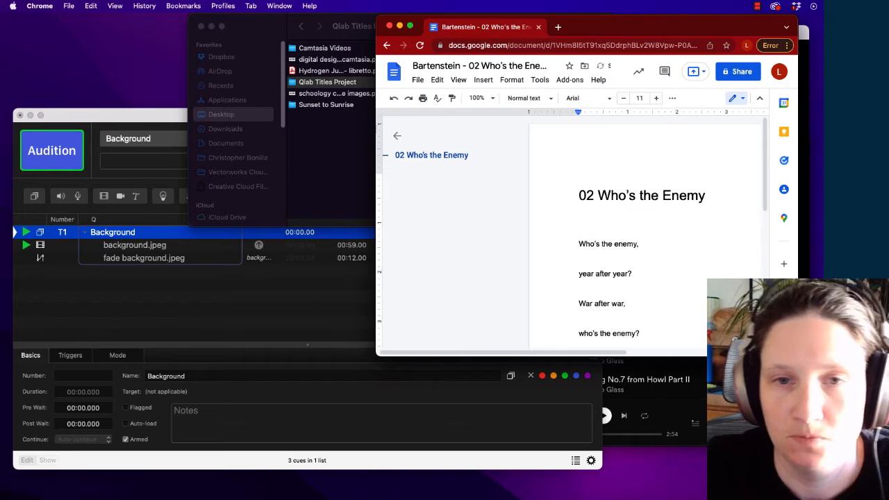
pyautogui.press('Return')
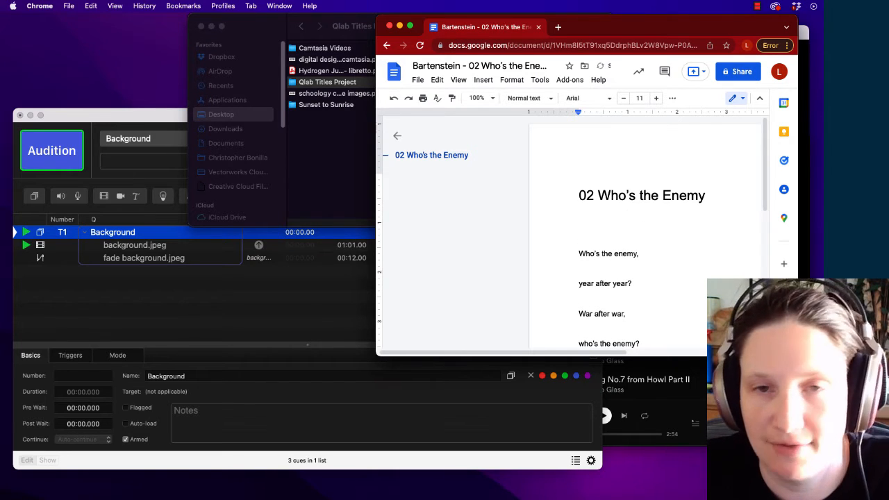
pyautogui.write('T')
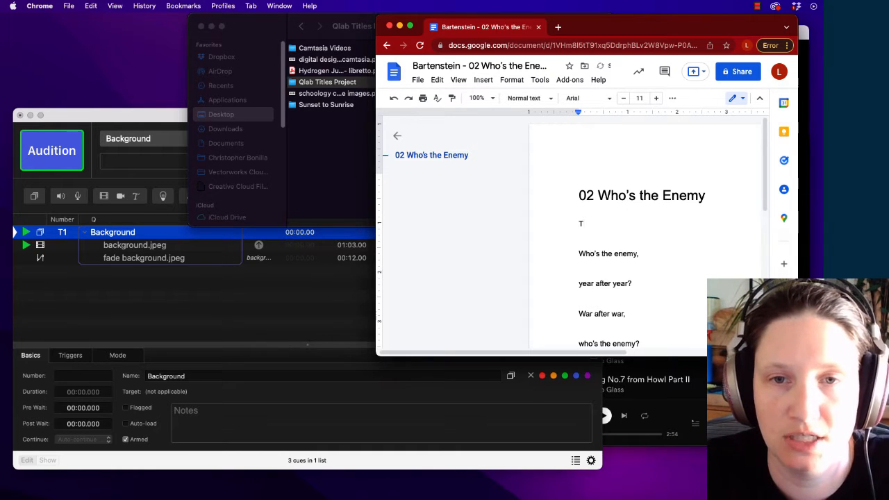
pyautogui.write('1 - with s')
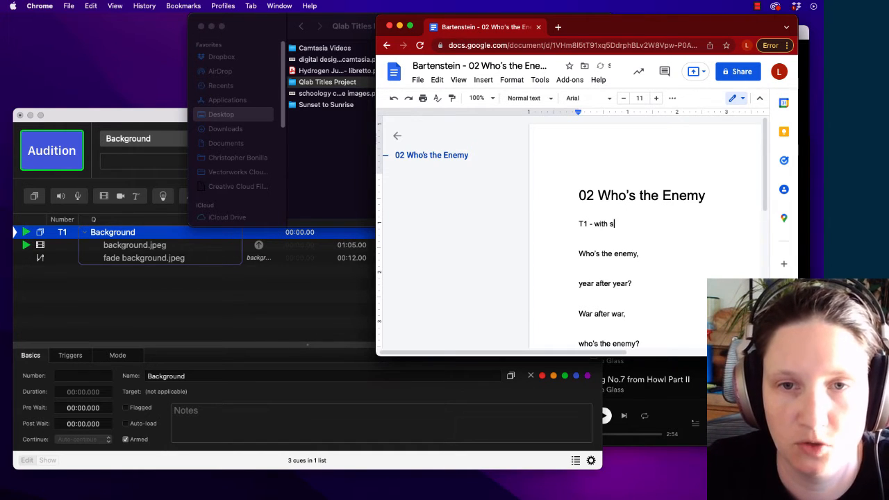
pyautogui.write('tart of musi')
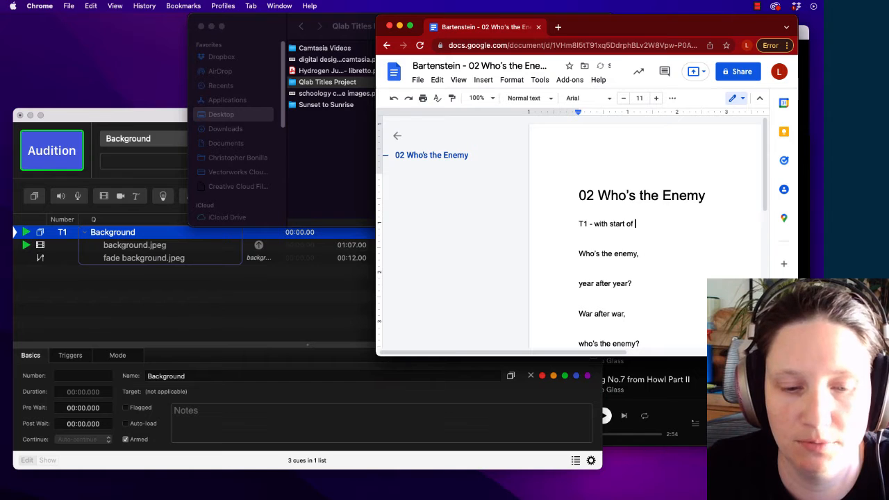
pyautogui.write('c')
pyautogui.click(581, 245)
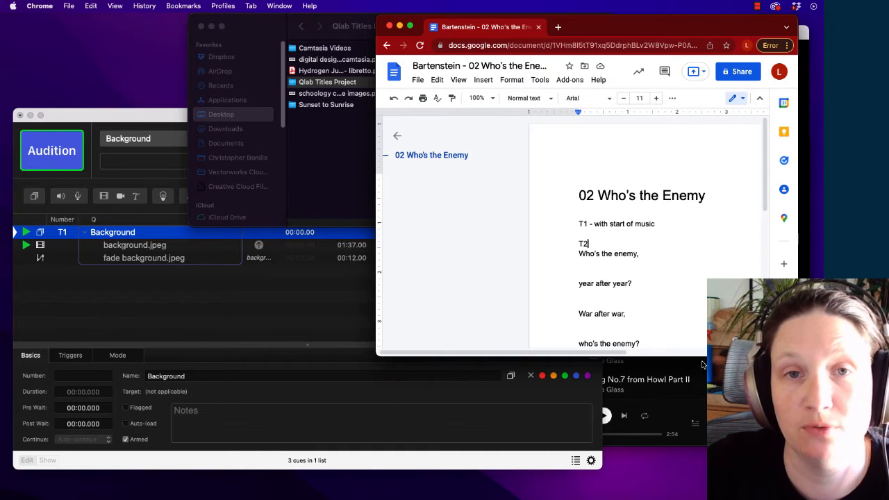
# Rearrange the overlapping windows and open the WTE Text folder of the Qlab Titles Project in Finder
pyautogui.click(164, 300)
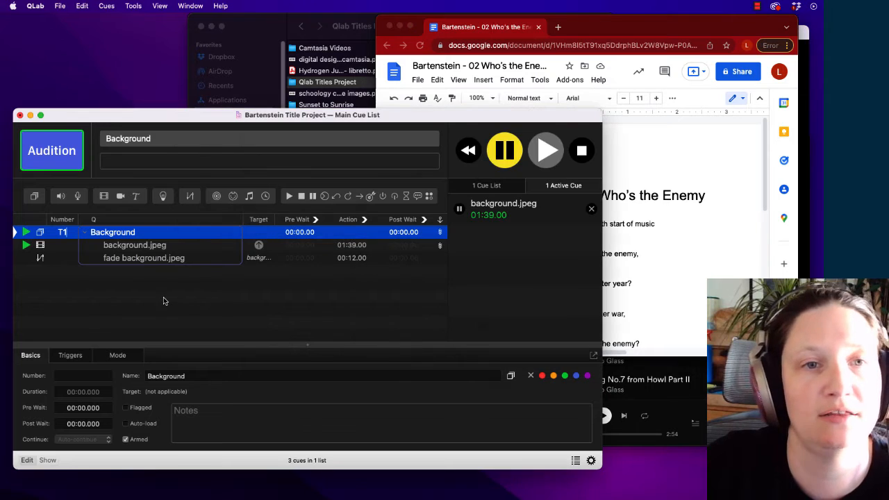
pyautogui.click(620, 26)
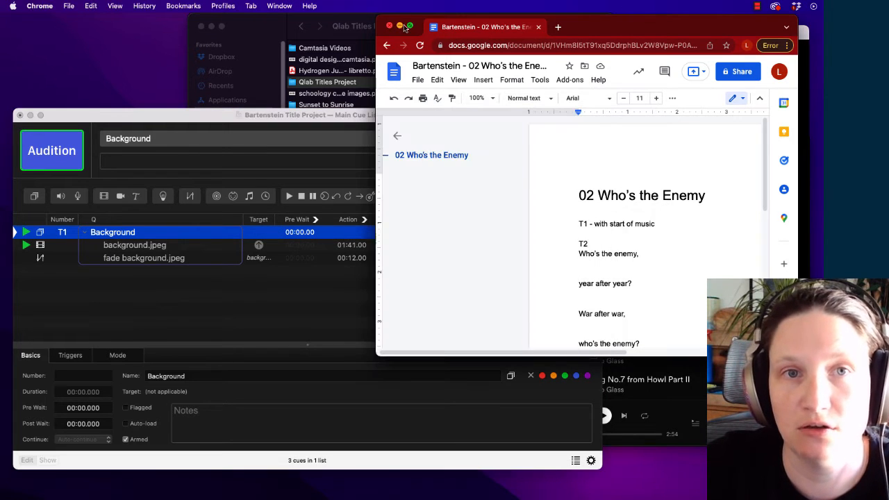
pyautogui.moveTo(604, 30); pyautogui.dragTo(609, 65)
pyautogui.click(672, 30)
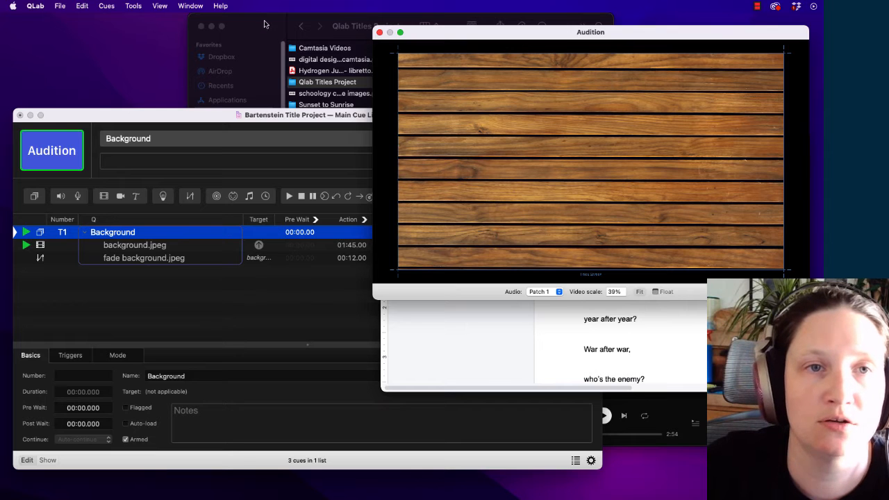
pyautogui.click(264, 24)
pyautogui.moveTo(264, 24); pyautogui.dragTo(471, 124)
pyautogui.click(648, 182)
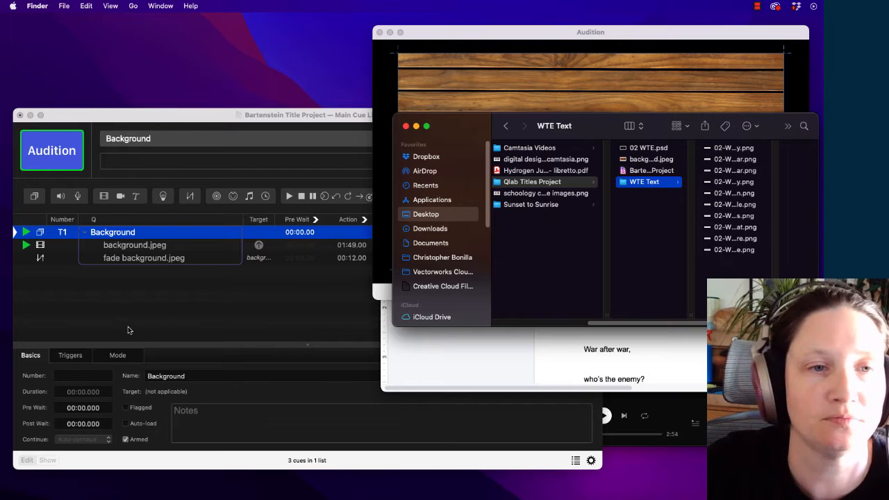
# Reposition and widen the Finder window to show full file names, and add 02-WTE_0000_Who's-the-enemy.png as a cue below the Background group
pyautogui.click(153, 286)
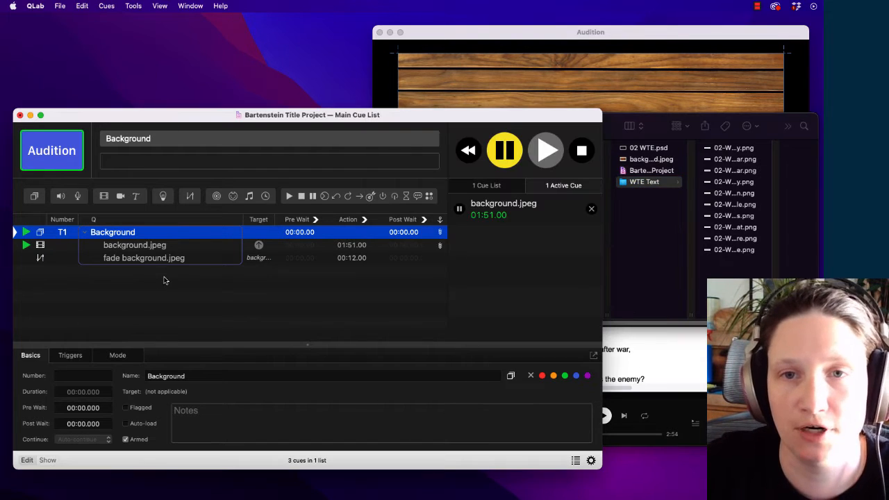
pyautogui.click(728, 147)
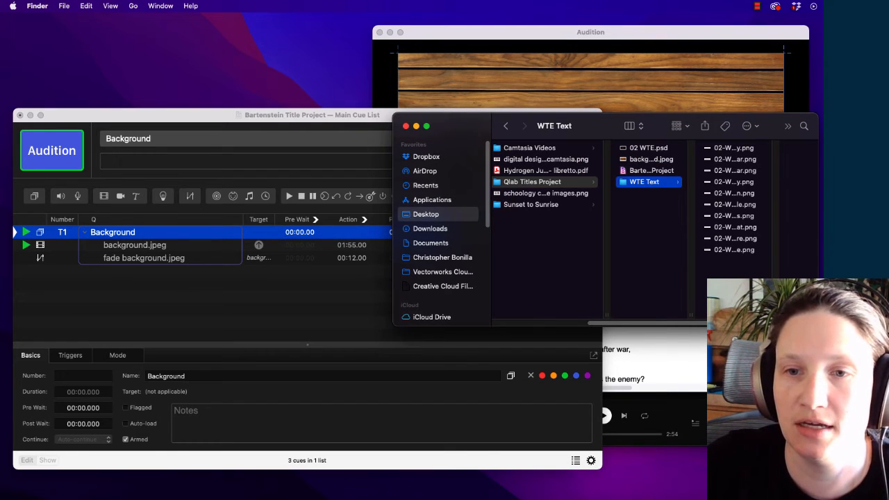
pyautogui.moveTo(775, 315); pyautogui.dragTo(834, 316)
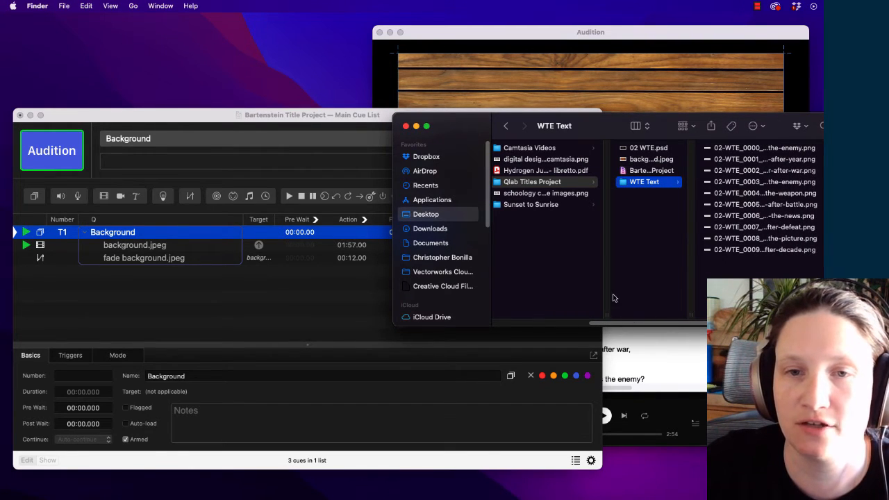
pyautogui.moveTo(602, 121); pyautogui.dragTo(486, 113)
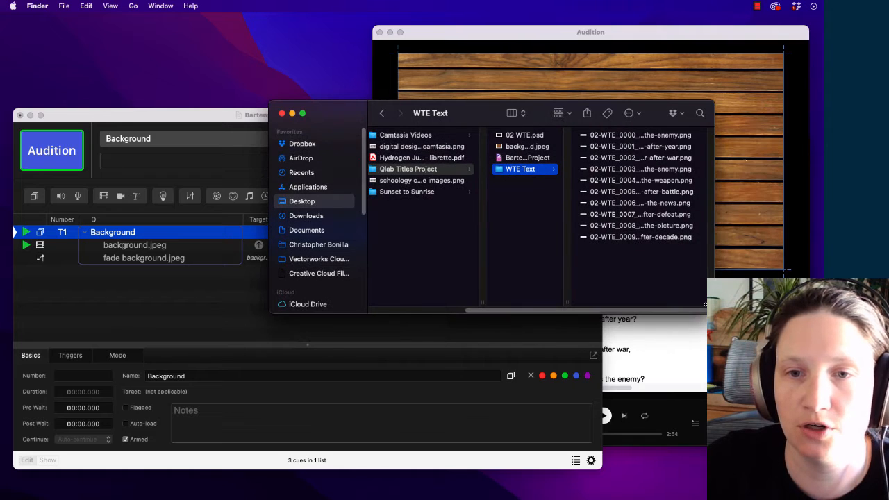
pyautogui.moveTo(705, 304); pyautogui.dragTo(804, 306)
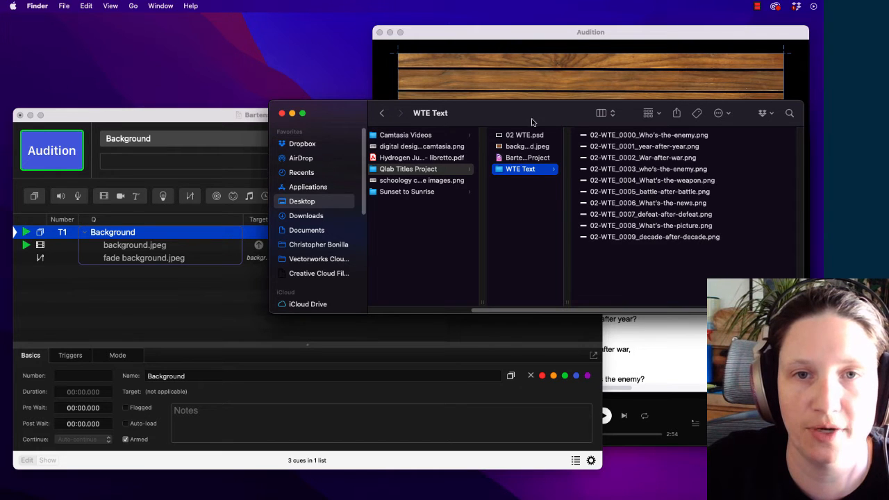
pyautogui.moveTo(532, 119); pyautogui.dragTo(149, 280)
pyautogui.click(673, 84)
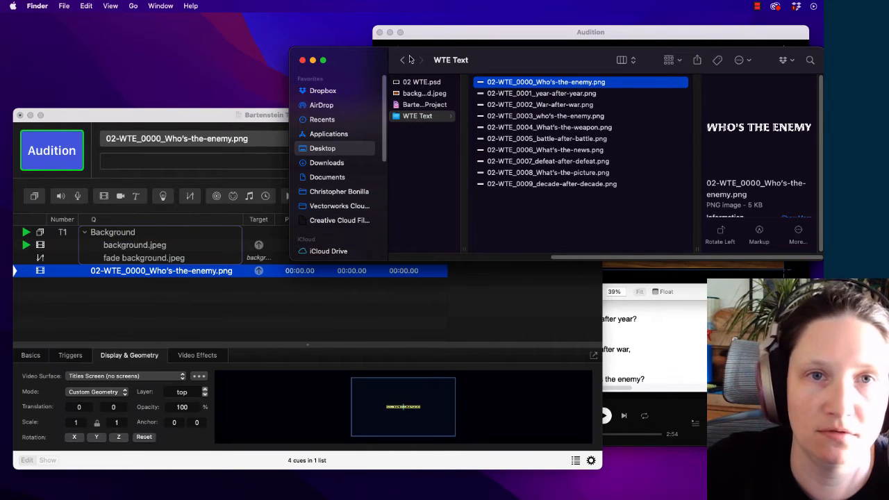
# Reposition the Finder and cue list windows, add a new Group cue, and move the 02-WTE_0000_Who's-the-enemy.png cue into it
pyautogui.moveTo(392, 65); pyautogui.dragTo(475, 233)
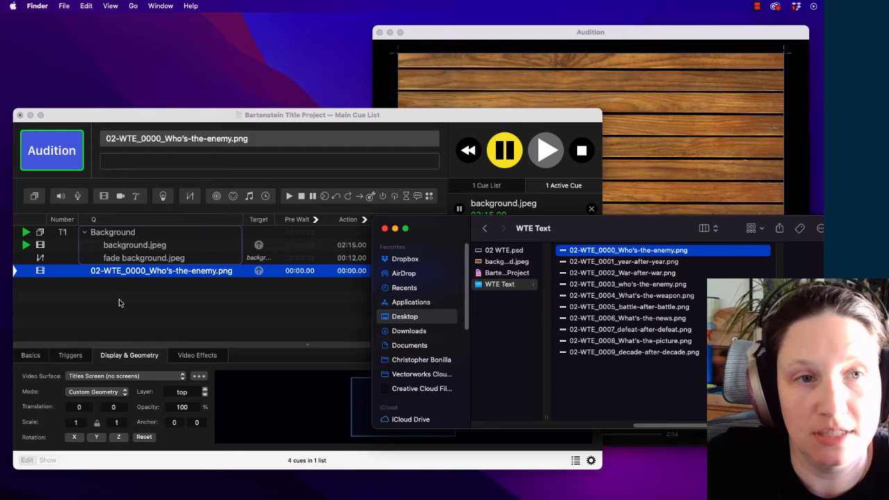
pyautogui.moveTo(468, 115); pyautogui.dragTo(488, 59)
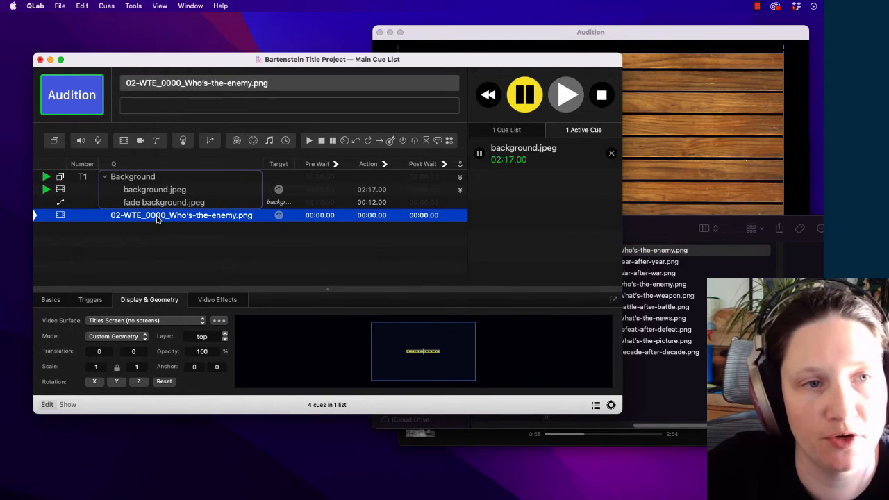
pyautogui.click(55, 141)
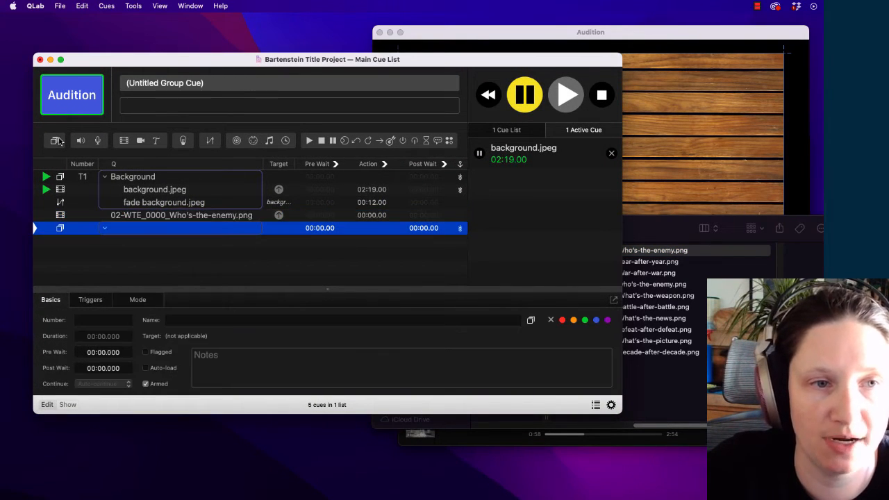
pyautogui.moveTo(137, 216); pyautogui.dragTo(134, 235)
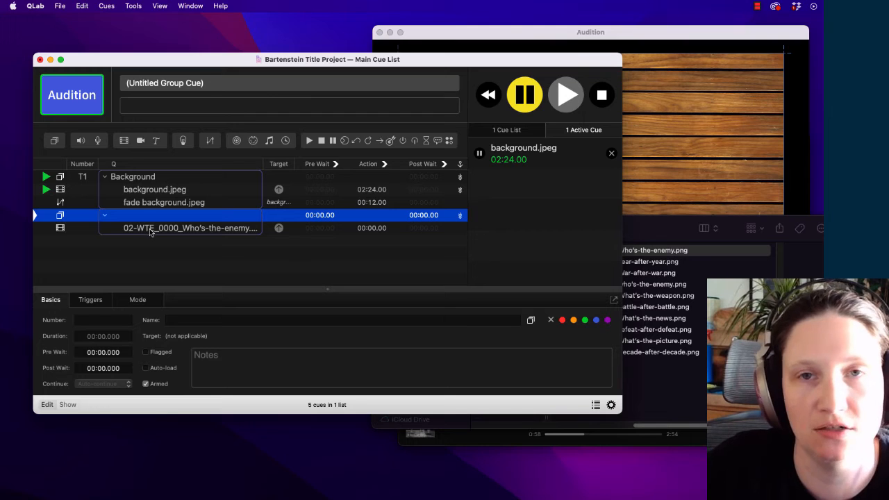
pyautogui.moveTo(149, 215); pyautogui.dragTo(125, 235)
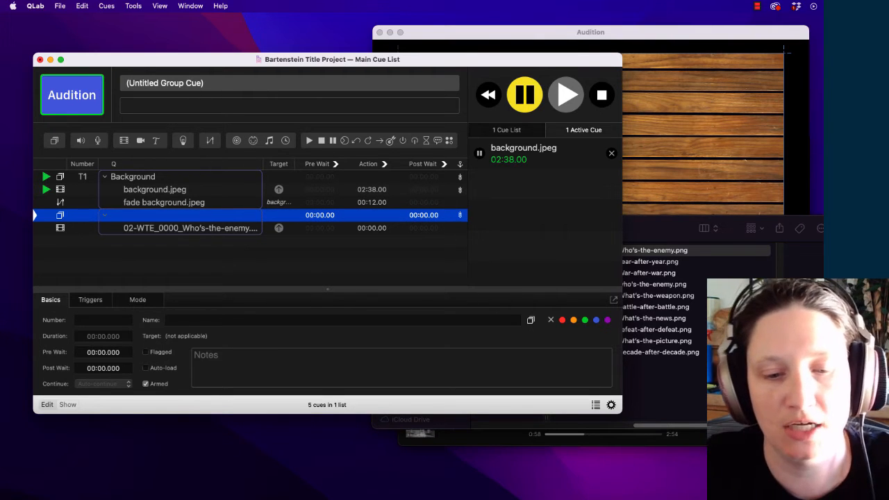
# Give the new Group cue the number T2 and the name "whos the enemy"
pyautogui.write('t@')
pyautogui.press('BackSpace')
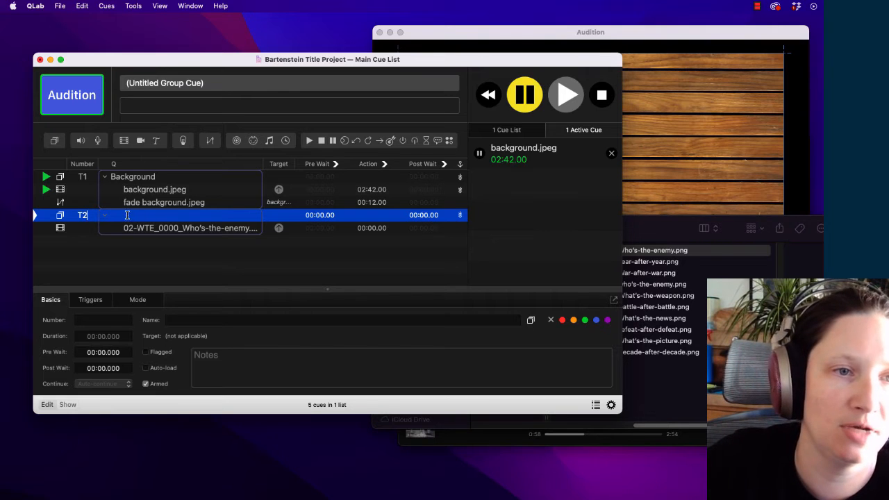
pyautogui.click(129, 217)
pyautogui.write('whos the')
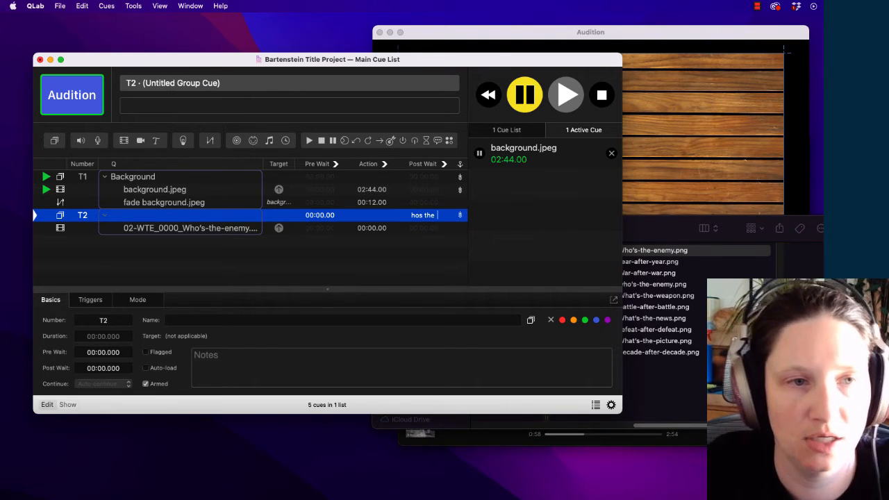
pyautogui.click(127, 216)
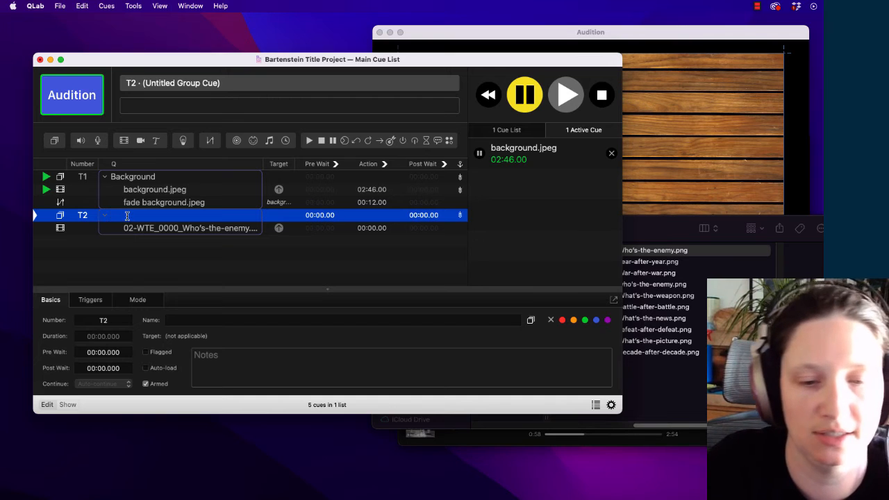
pyautogui.write('ti')
pyautogui.write('whos')
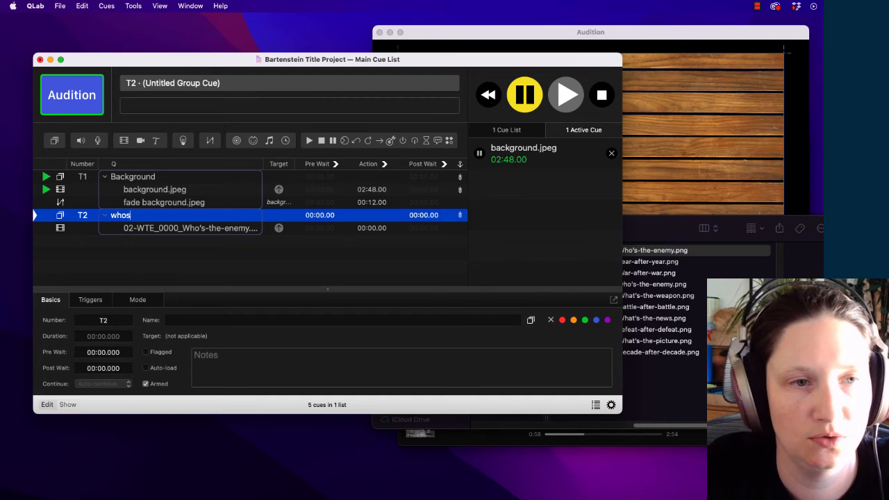
pyautogui.write(' the een')
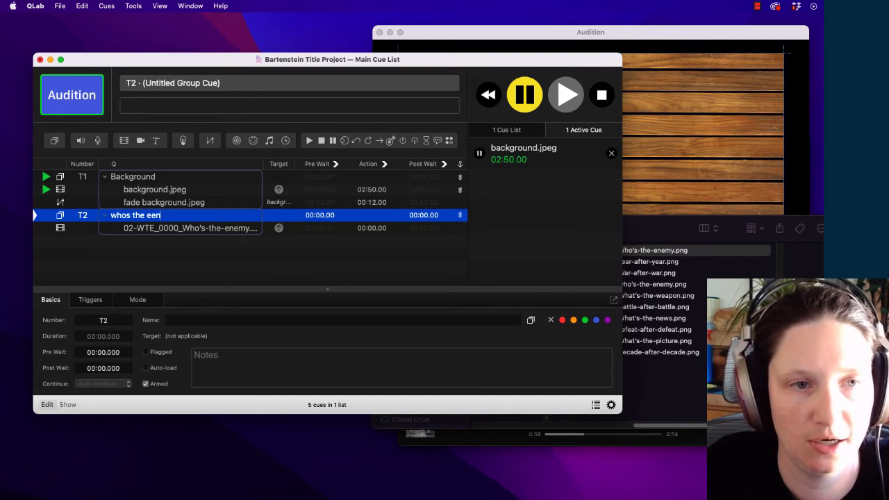
pyautogui.press('BackSpace')
pyautogui.press('BackSpace')
pyautogui.write('nemy')
pyautogui.press('Return')
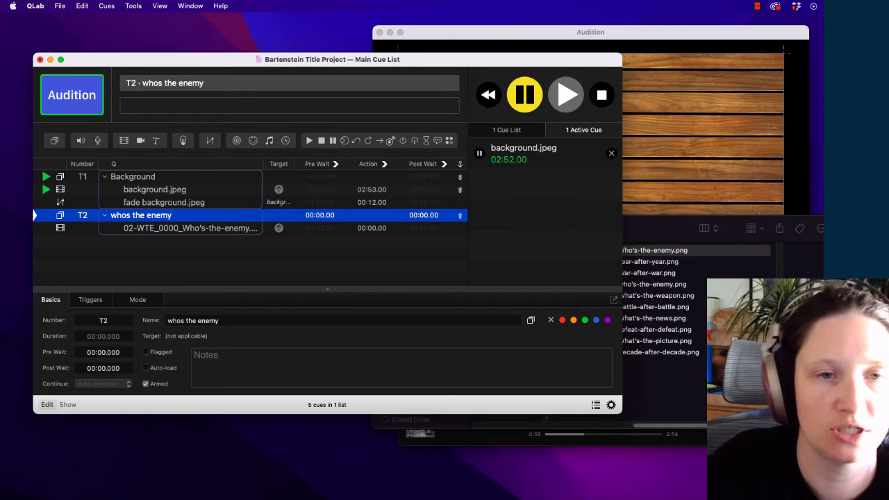
# Run cue T2 and rearrange the cue list and Audition windows to check the title over the background
pyautogui.click(156, 230)
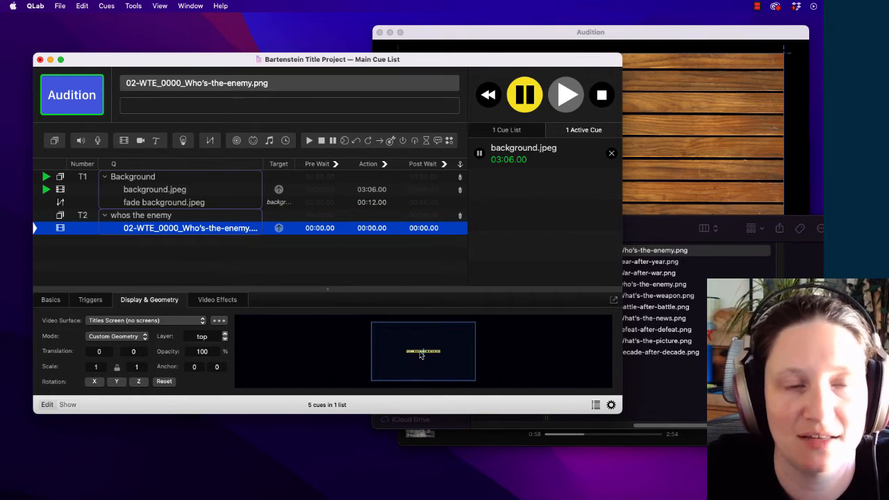
pyautogui.click(198, 217)
pyautogui.press('space')
pyautogui.moveTo(568, 60); pyautogui.dragTo(566, 144)
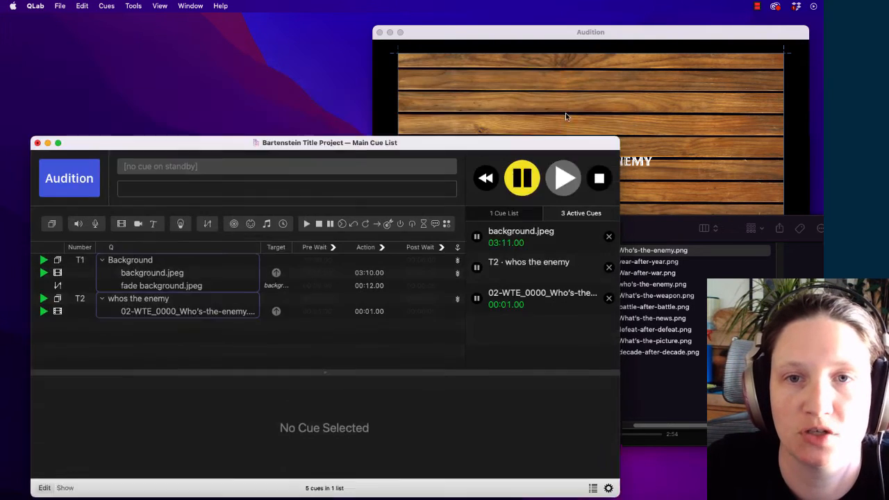
pyautogui.moveTo(566, 113); pyautogui.dragTo(539, 184)
pyautogui.moveTo(642, 34); pyautogui.dragTo(659, 25)
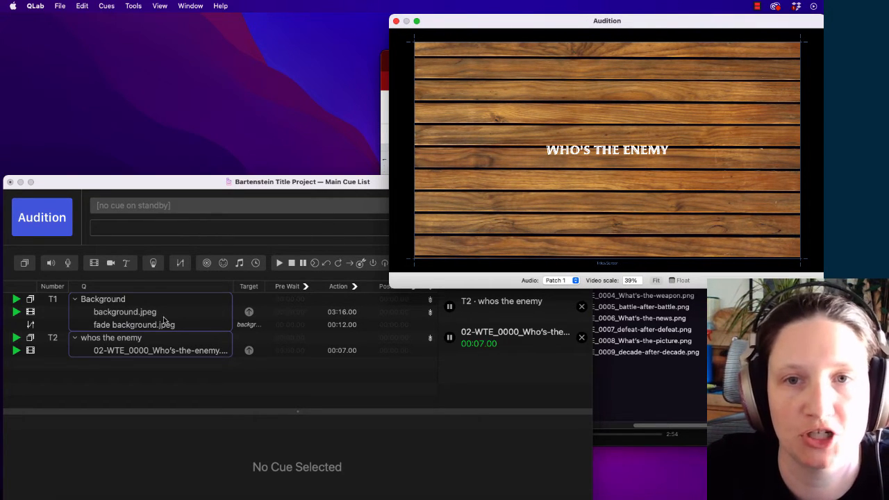
pyautogui.moveTo(323, 183); pyautogui.dragTo(337, 76)
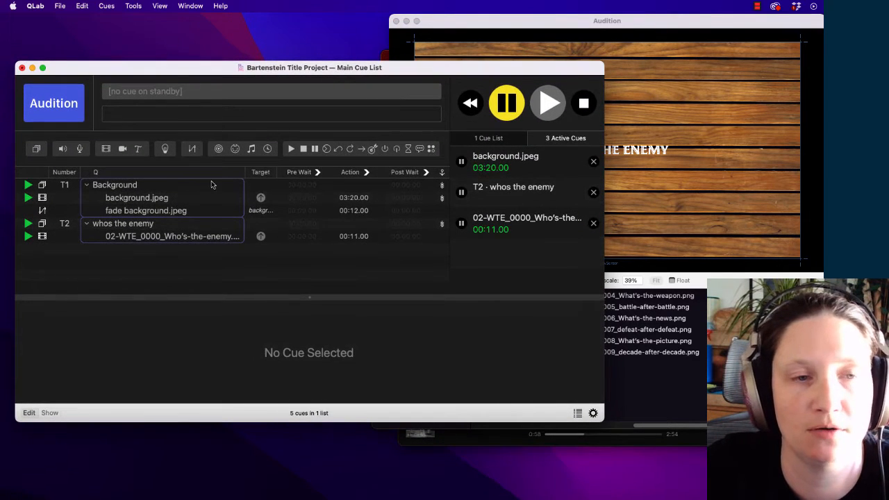
# Set the translation of the Who's-the-enemy image cue to 472.8 horizontally and 401 vertically
pyautogui.click(148, 238)
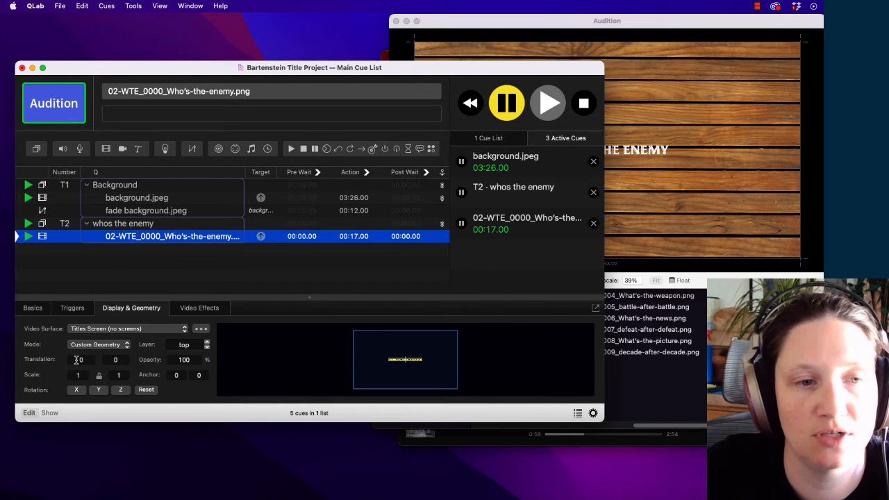
pyautogui.moveTo(77, 360); pyautogui.dragTo(77, 328)
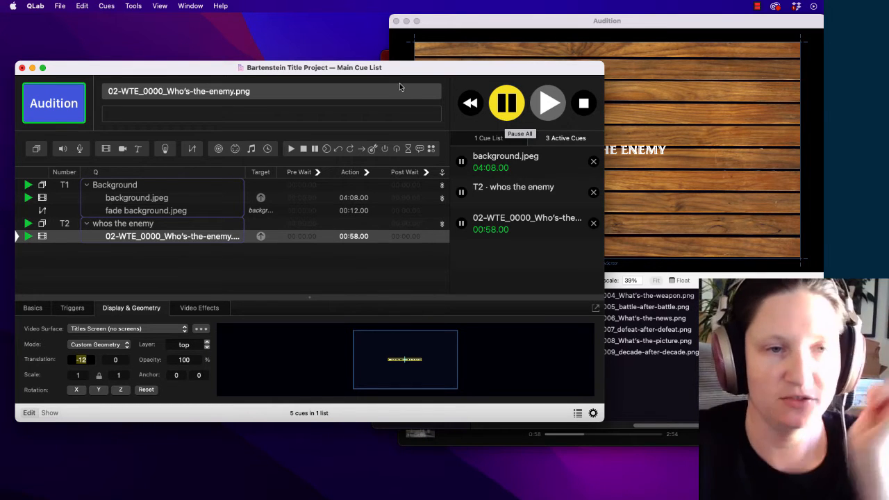
pyautogui.moveTo(81, 360); pyautogui.dragTo(82, 325)
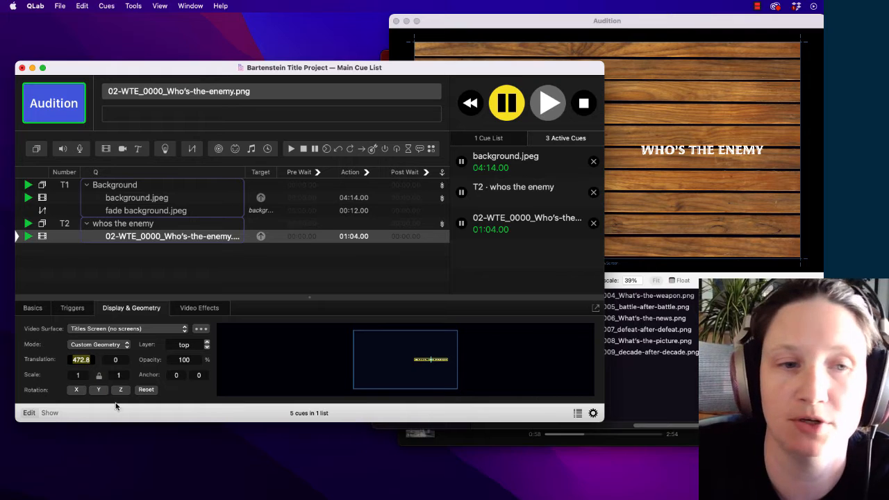
pyautogui.moveTo(124, 359); pyautogui.dragTo(124, 317)
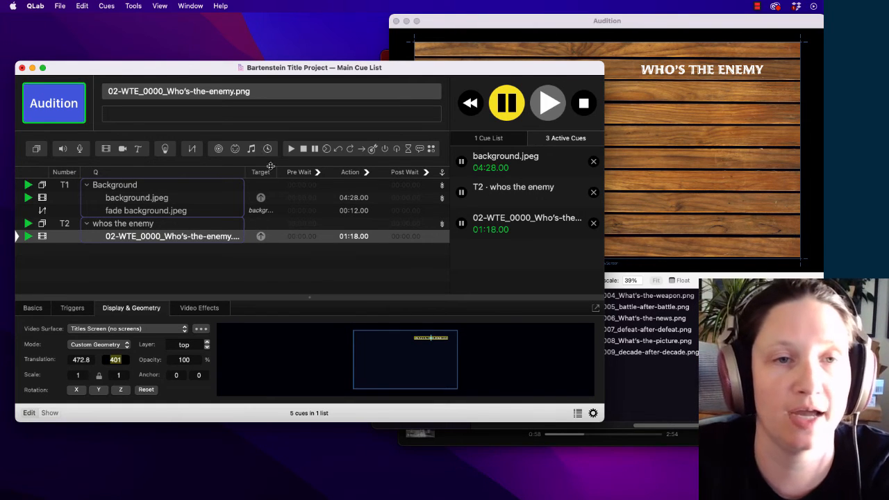
# Add a Fade cue targeting the Who's-the-enemy image, with opacity fading to 100% over 2 seconds
pyautogui.click(193, 148)
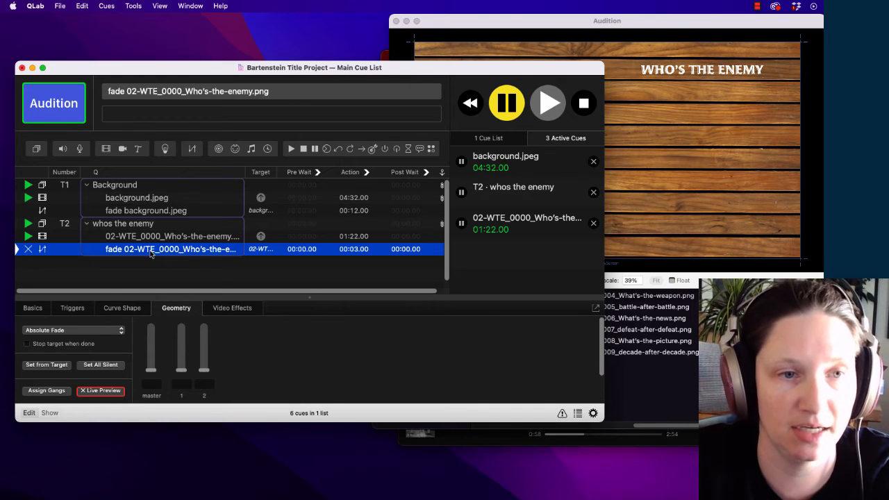
pyautogui.click(230, 309)
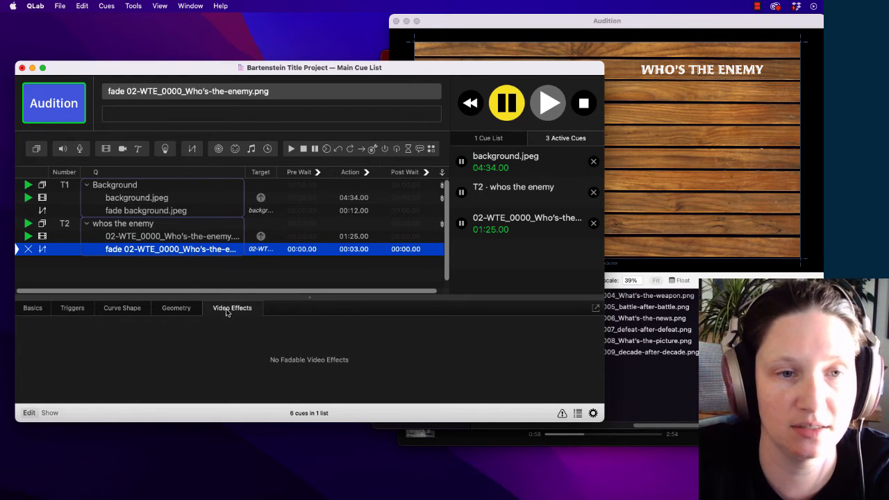
pyautogui.click(165, 237)
pyautogui.click(165, 250)
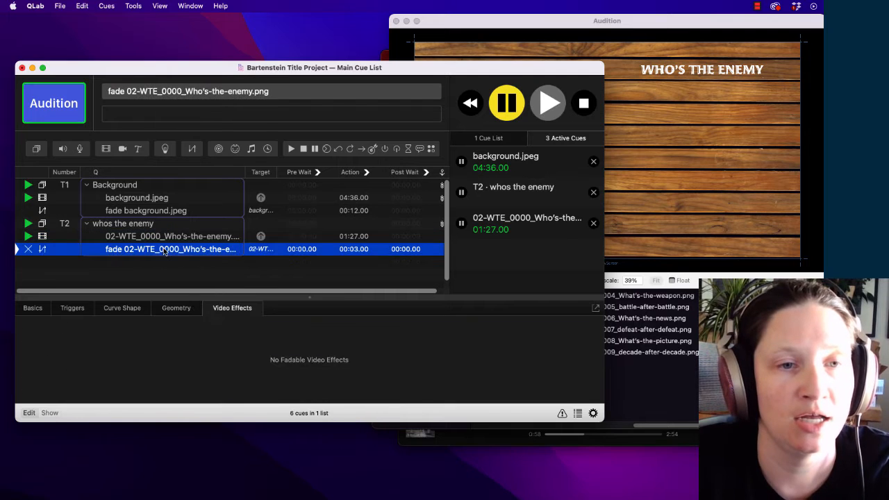
pyautogui.click(176, 309)
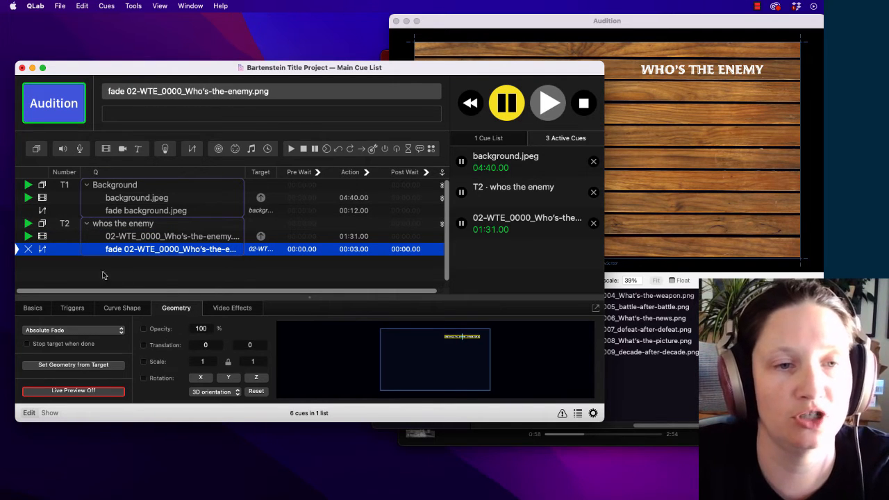
pyautogui.click(143, 329)
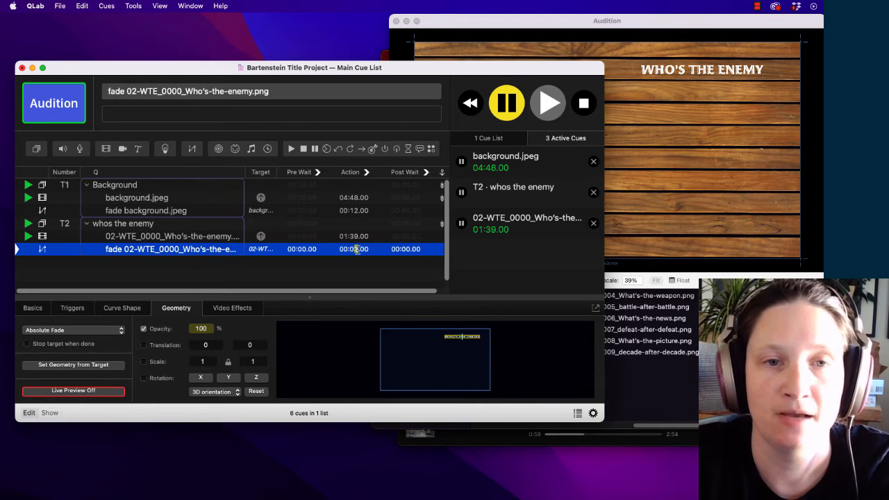
# Set the starting opacity of the Who's-the-enemy image cue to 0%
pyautogui.click(182, 240)
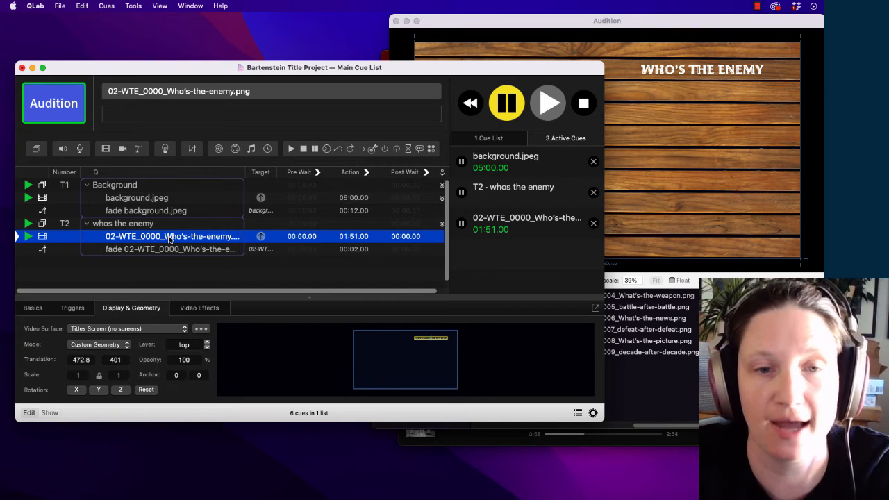
pyautogui.click(188, 359)
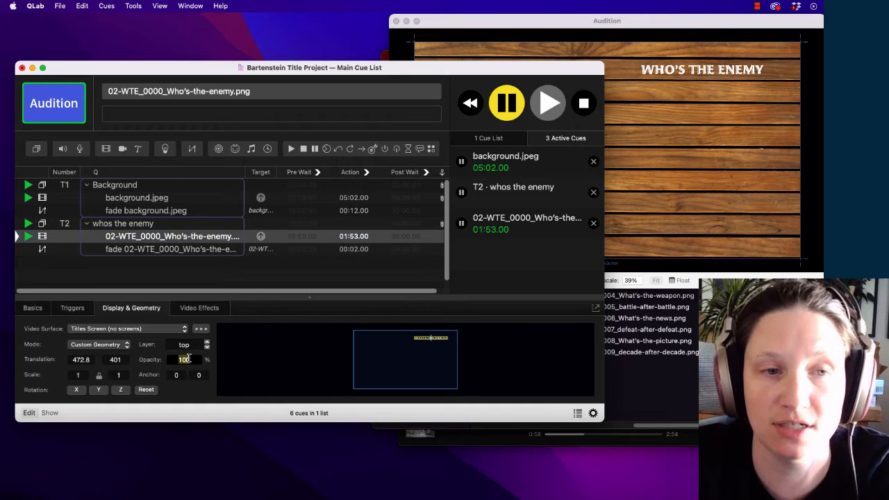
pyautogui.write('0')
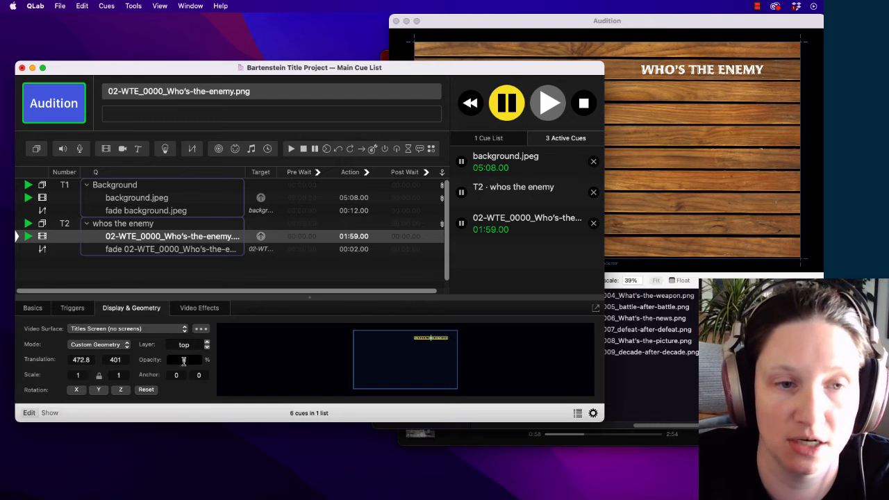
pyautogui.press('Return')
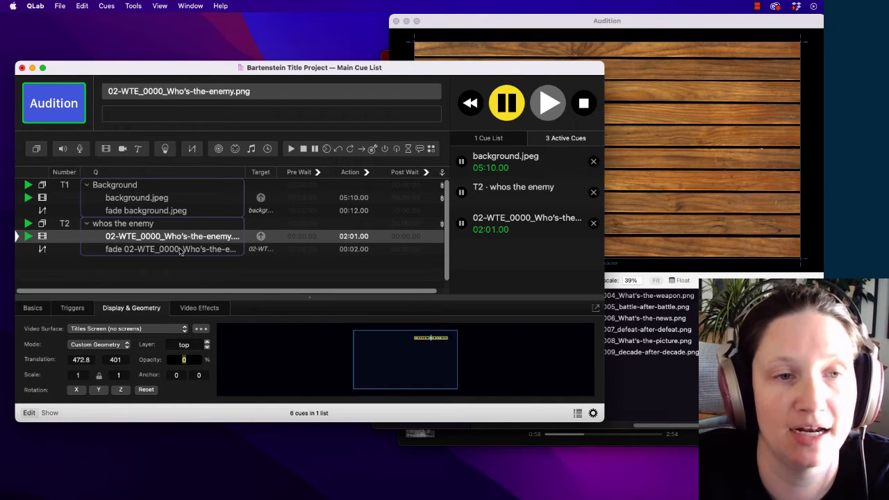
# Stop the running T2 group, then run T2 again followed by its fade cue to test the title's fade-in
pyautogui.press('Down')
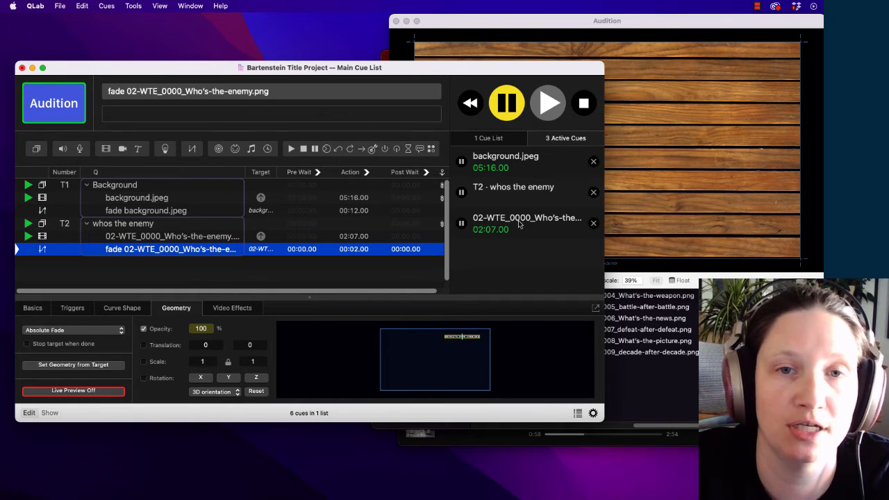
pyautogui.click(594, 193)
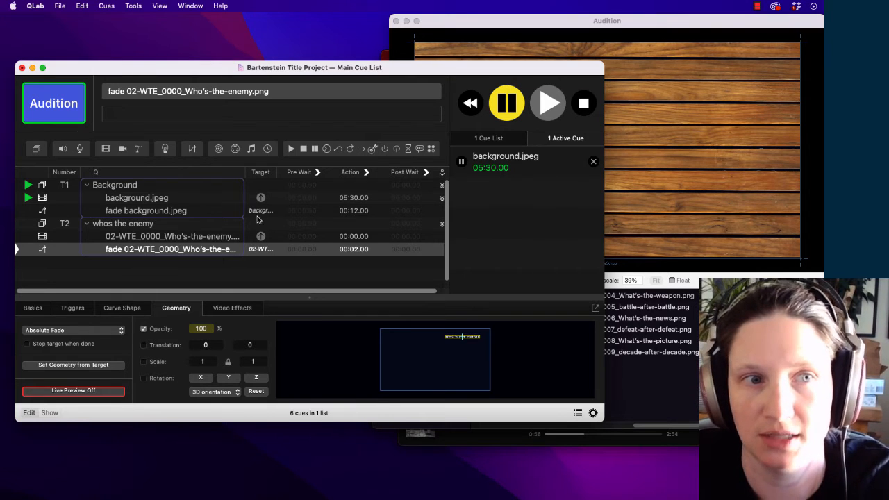
pyautogui.click(161, 227)
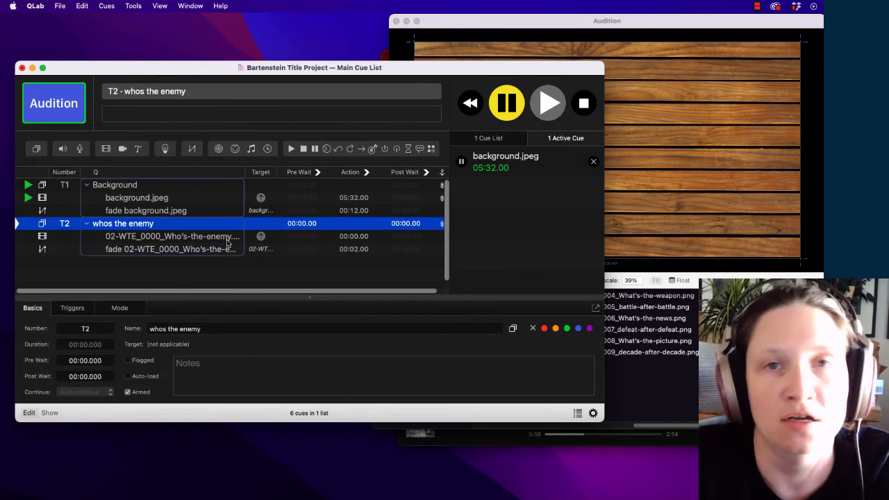
pyautogui.press('space')
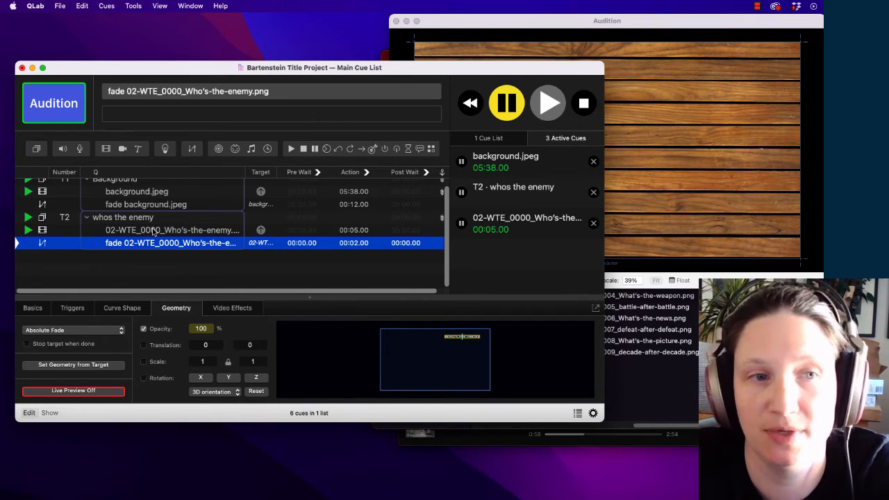
pyautogui.press('space')
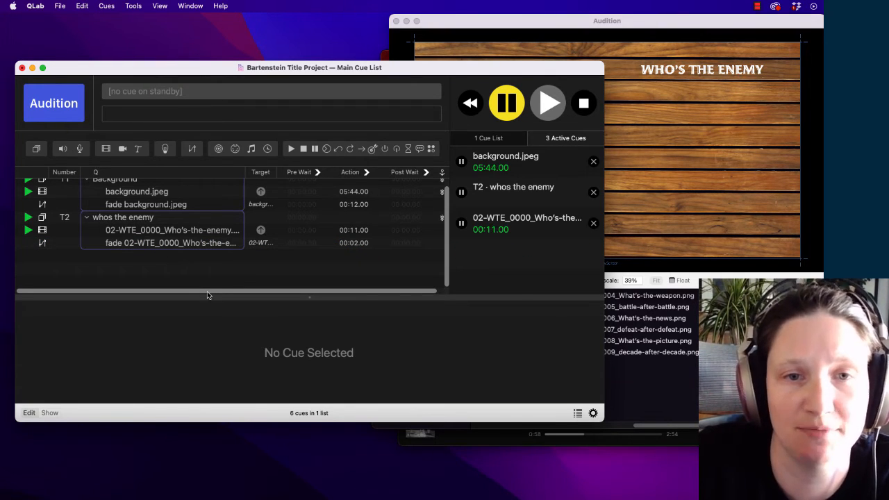
# Set the Who's-the-enemy image cue in T2 to Auto Continue into its fade cue
pyautogui.hscroll(1, 207, 295)
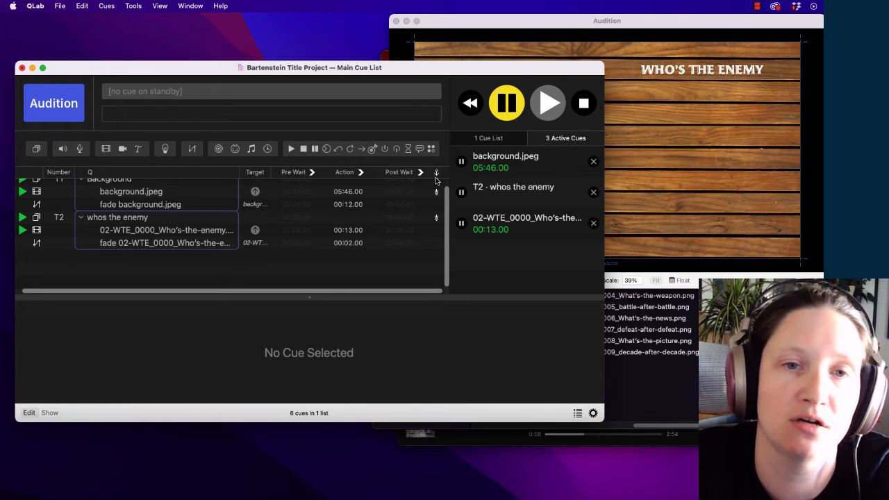
pyautogui.click(438, 235)
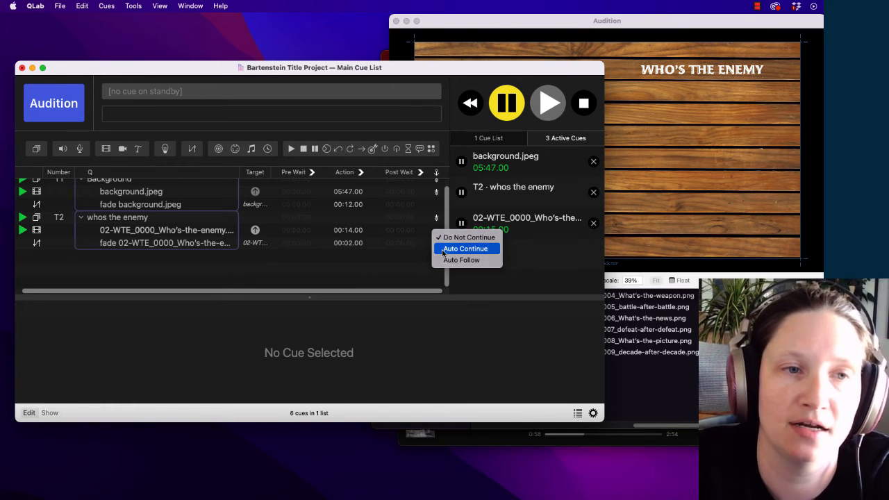
pyautogui.click(444, 249)
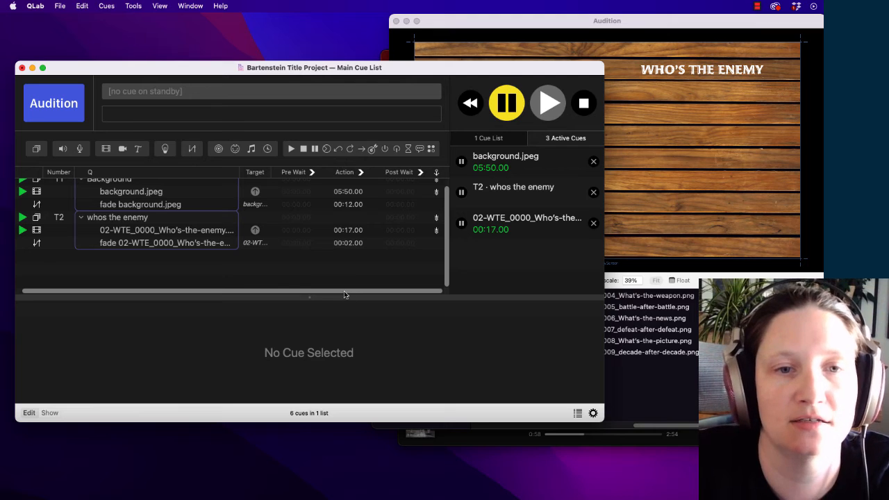
pyautogui.hscroll(-1, 344, 294)
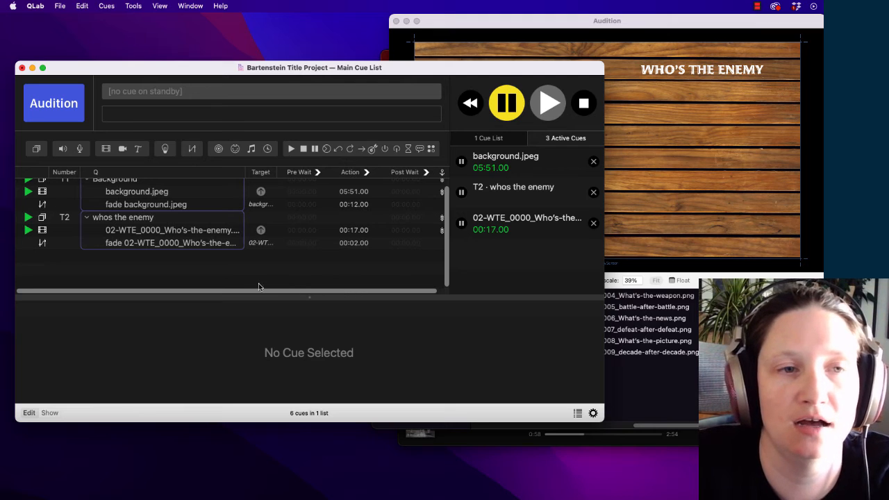
# Stop the running T2 group and run it again to test the automatic fade-in
pyautogui.click(591, 190)
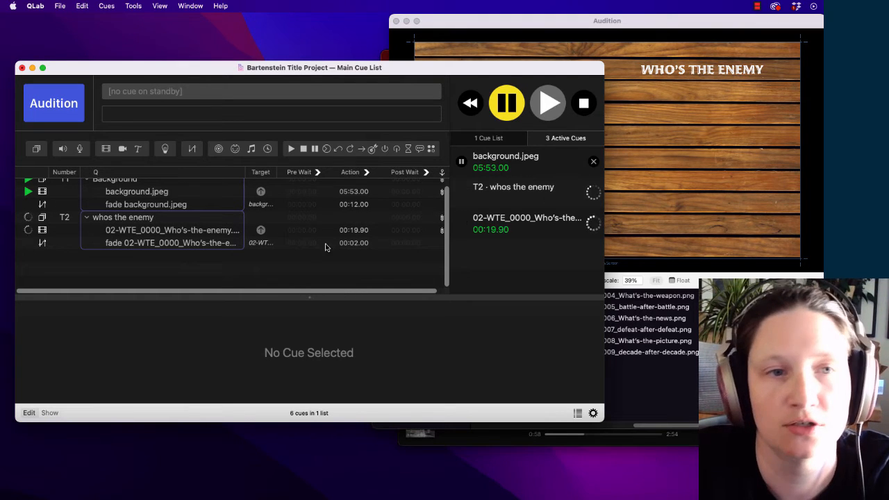
pyautogui.click(163, 219)
pyautogui.press('space')
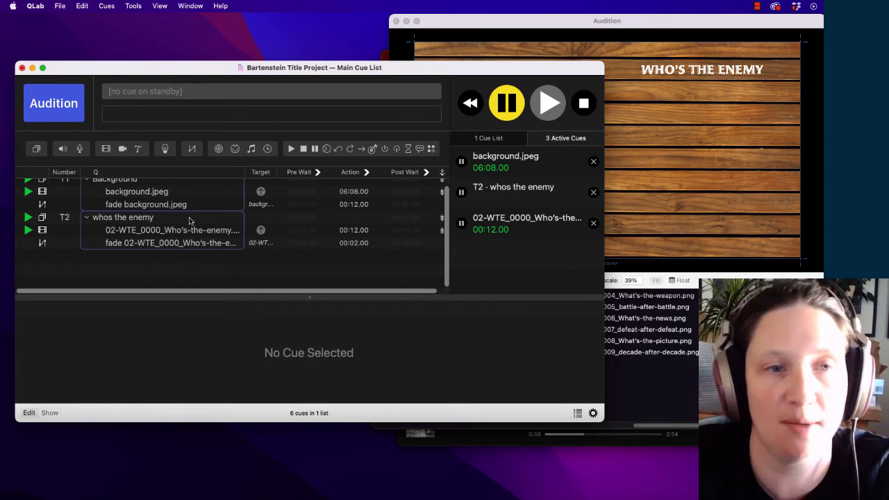
# Duplicate the T2 group with its image and fade cues, and number the copy T3
pyautogui.click(164, 218)
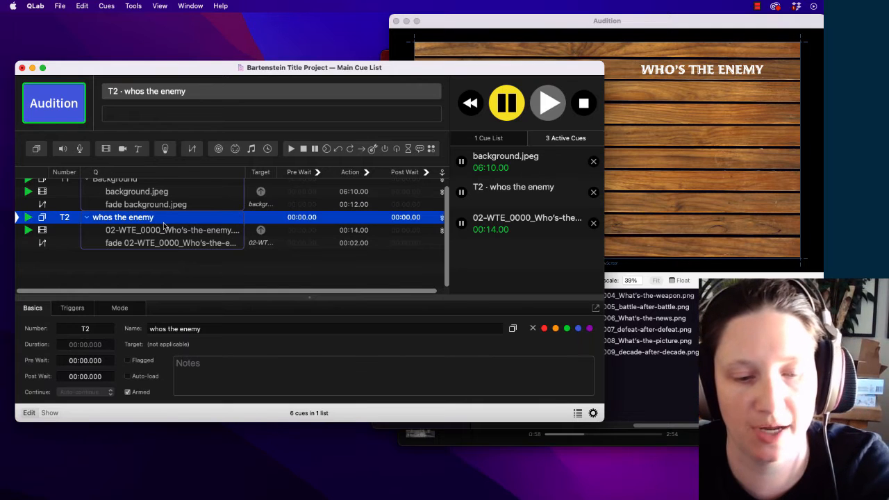
pyautogui.press('super+d')
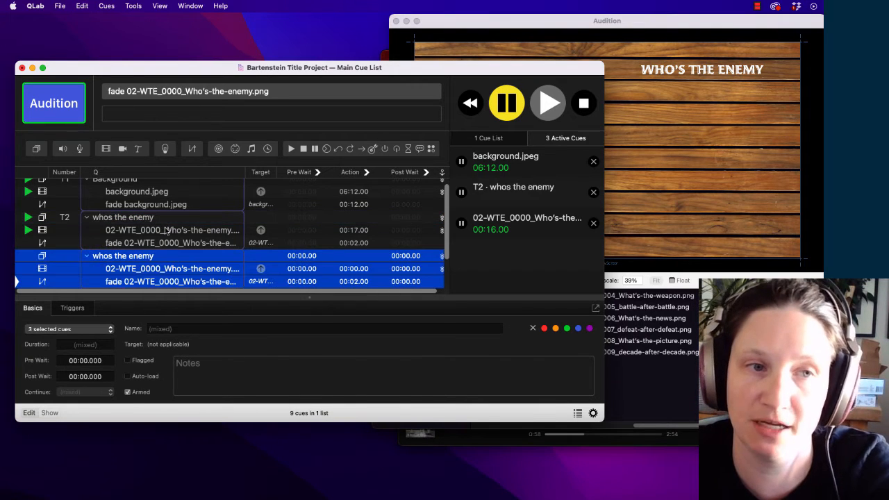
pyautogui.scroll(-2, 160, 256)
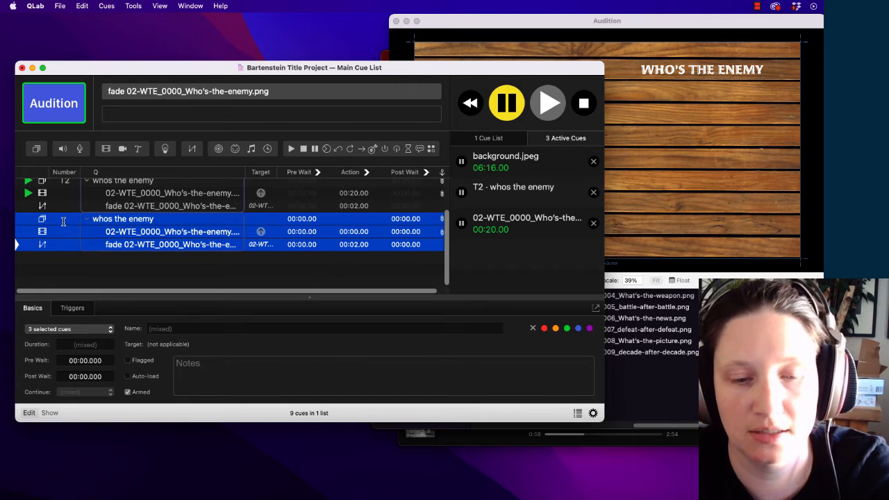
pyautogui.doubleClick(63, 220)
pyautogui.write('T3')
pyautogui.press('Return')
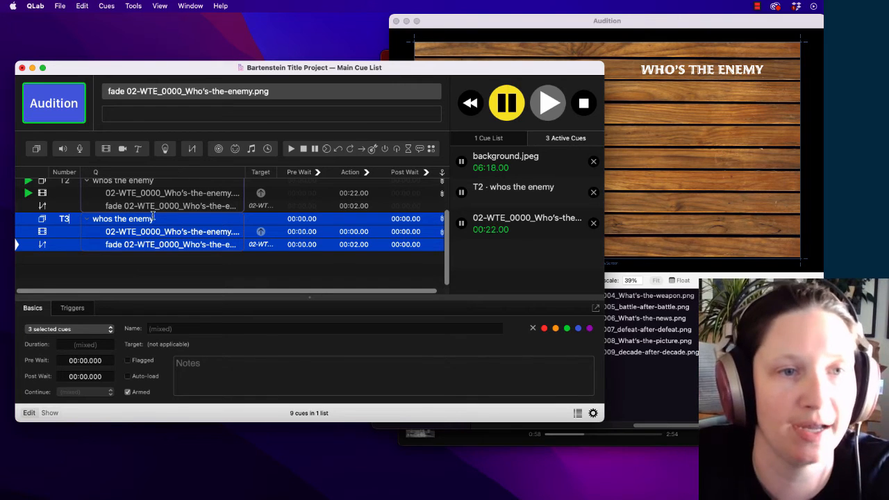
# Check the title file names in Finder and rename the T3 group as "year after year"
pyautogui.click(681, 386)
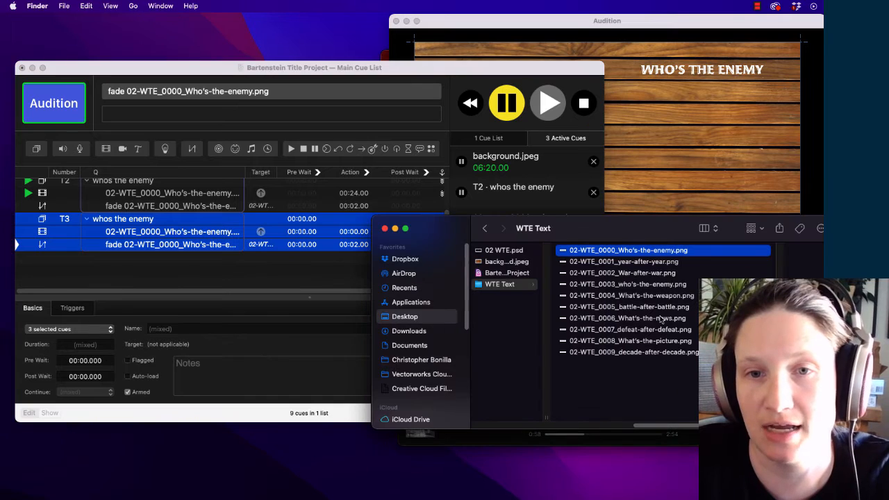
pyautogui.click(139, 224)
pyautogui.doubleClick(139, 220)
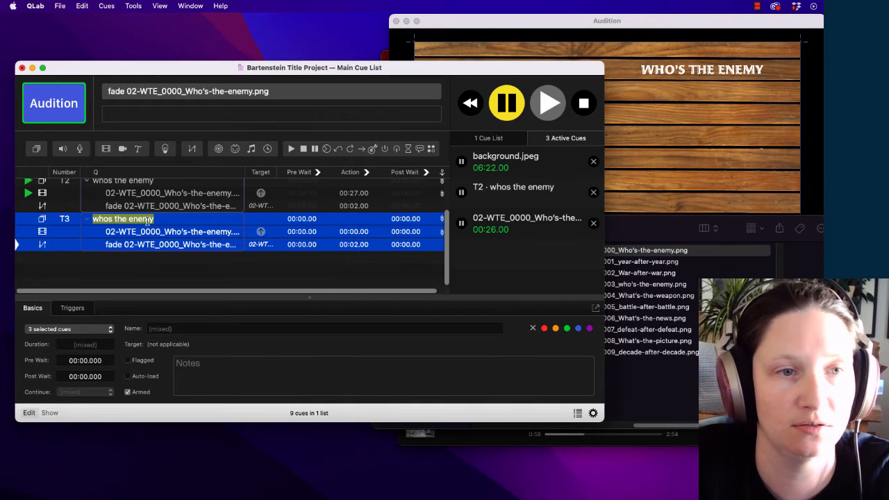
pyautogui.write('year after year')
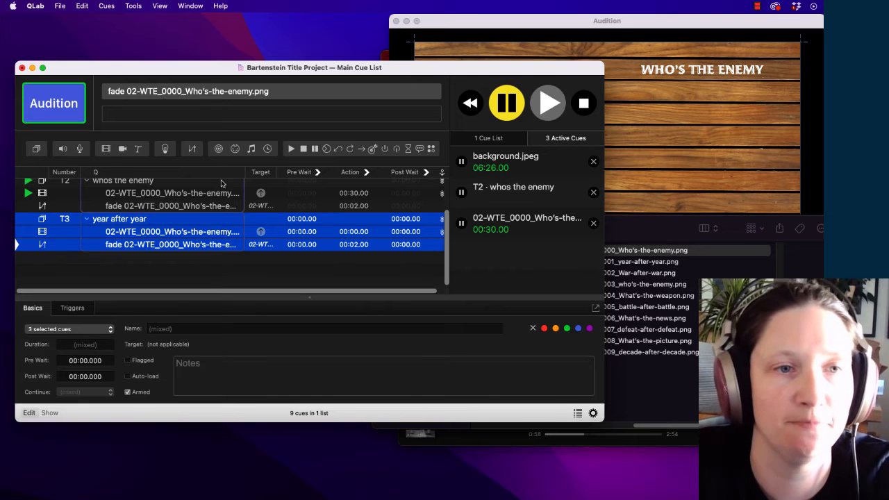
# Replace the file of the T3 group's image cue with 02-WTE_0001_year-after-year.png from the WTE Text folder
pyautogui.click(176, 271)
pyautogui.click(173, 235)
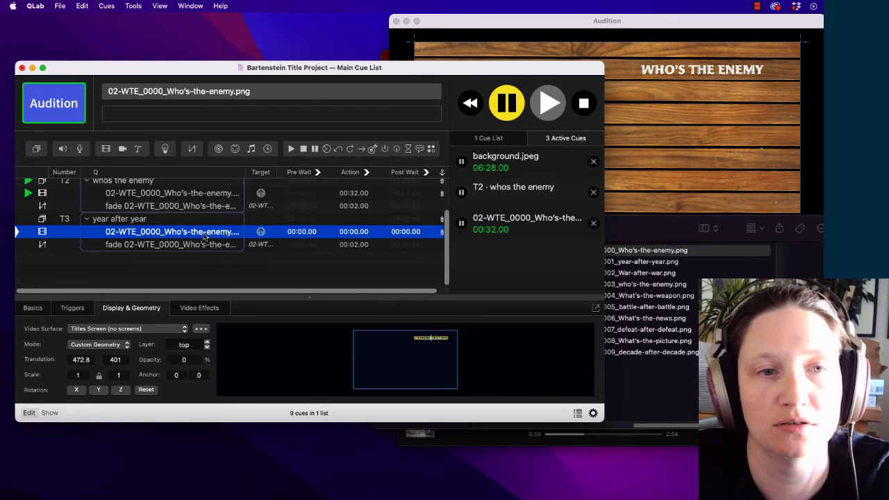
pyautogui.click(643, 264)
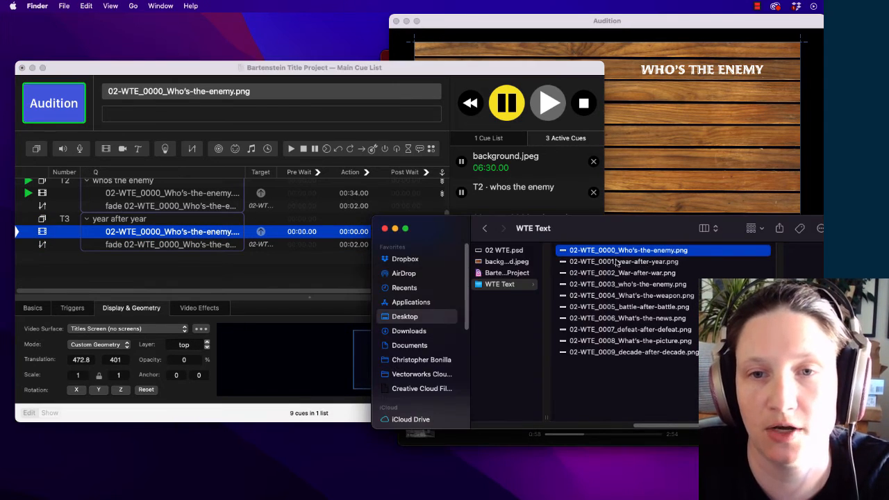
pyautogui.moveTo(617, 261); pyautogui.dragTo(165, 233)
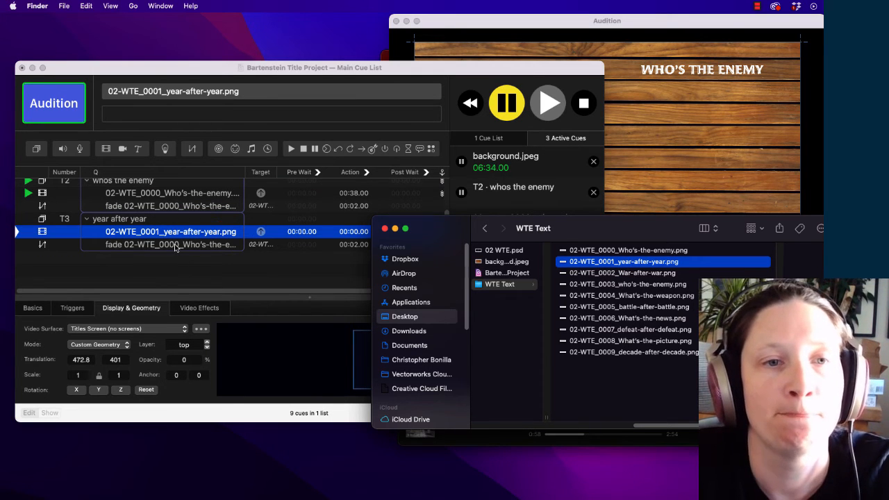
# Check the geometry settings of the T3 group's image and fade cues, and run T3 to preview its title
pyautogui.click(175, 248)
pyautogui.click(162, 245)
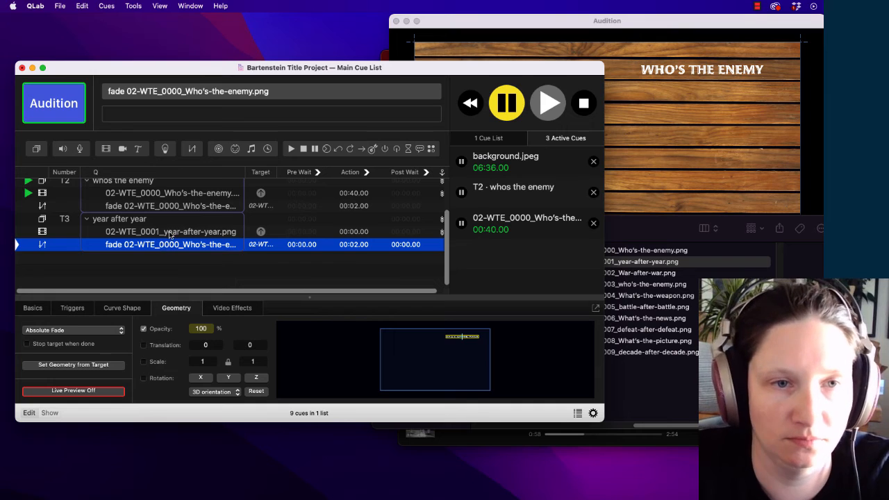
pyautogui.click(170, 235)
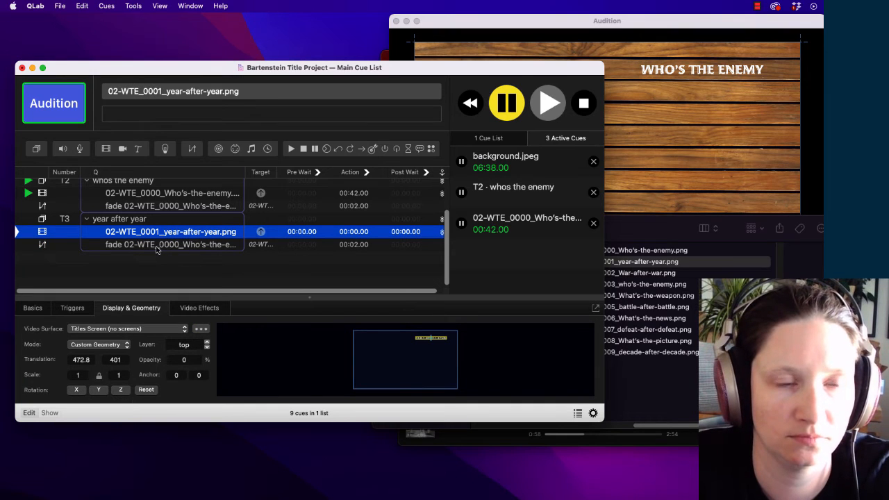
pyautogui.click(156, 246)
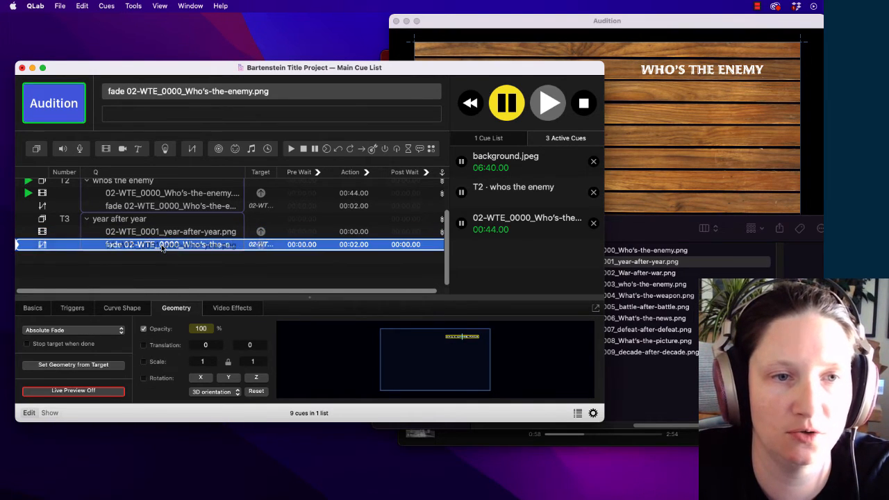
pyautogui.click(165, 236)
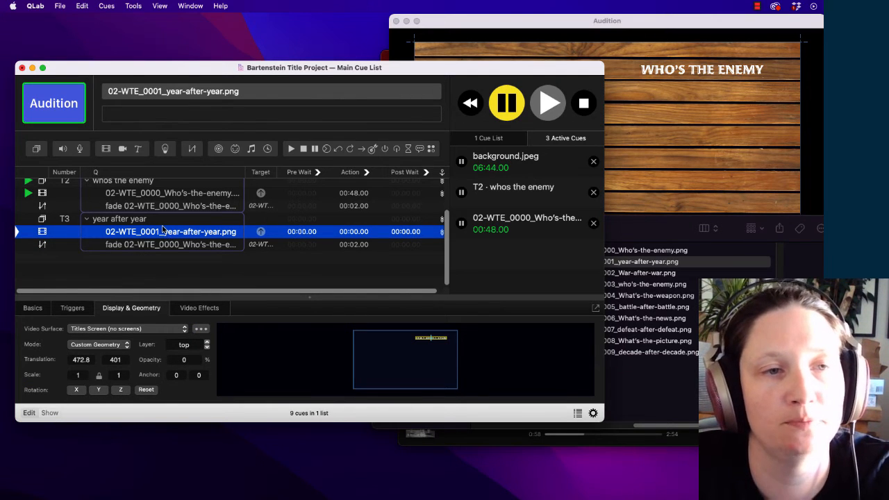
pyautogui.click(168, 219)
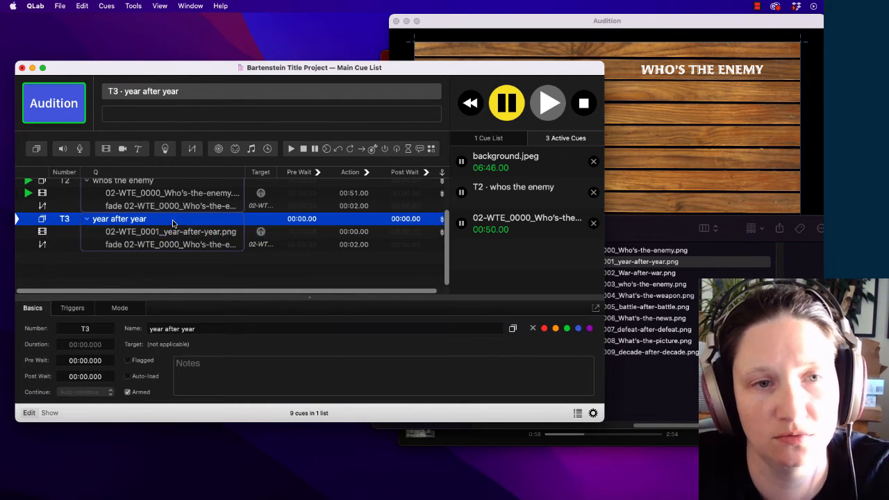
pyautogui.press('space')
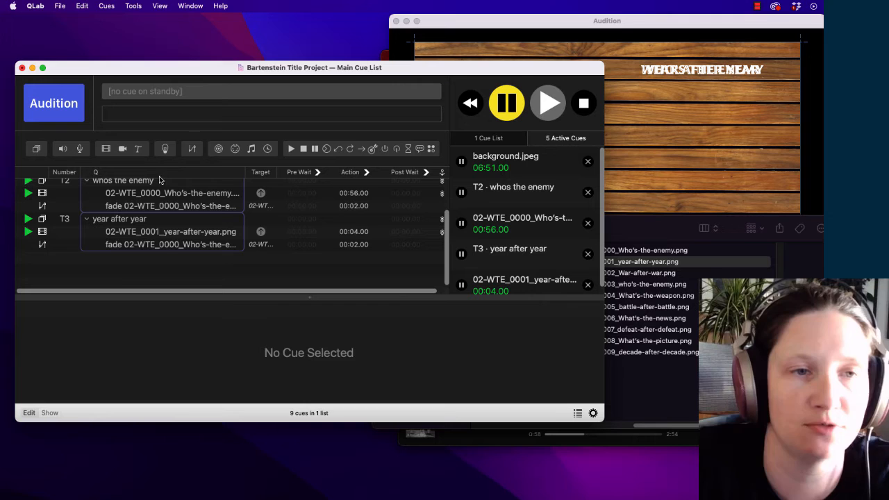
# Set the vertical translation of the year-after-year image cue to 295.7, placing it one line below the first title
pyautogui.click(168, 234)
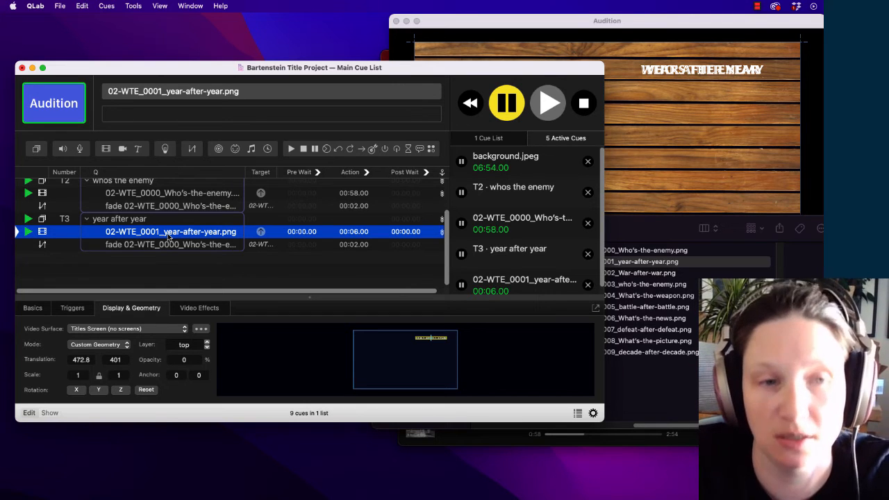
pyautogui.doubleClick(115, 359)
pyautogui.write('297')
pyautogui.press('Return')
pyautogui.moveTo(115, 360); pyautogui.dragTo(115, 361)
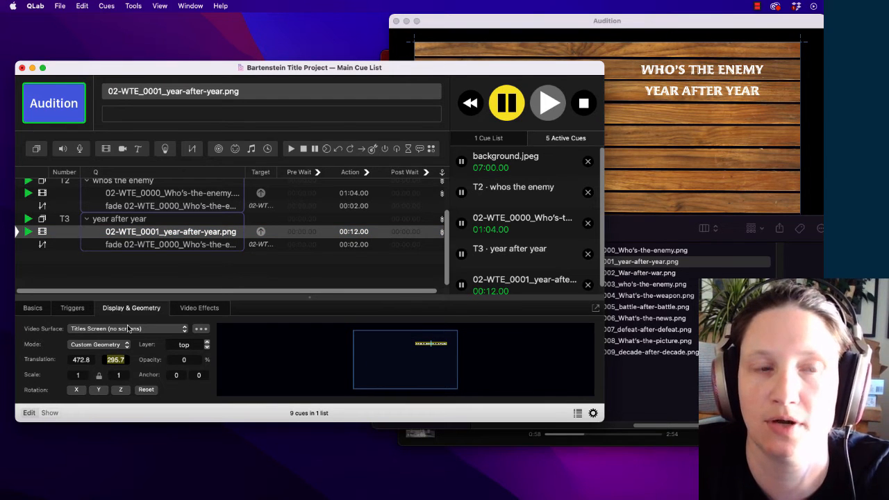
# Stop the T3 group and run it again to test the repositioned title's fade-in
pyautogui.click(589, 254)
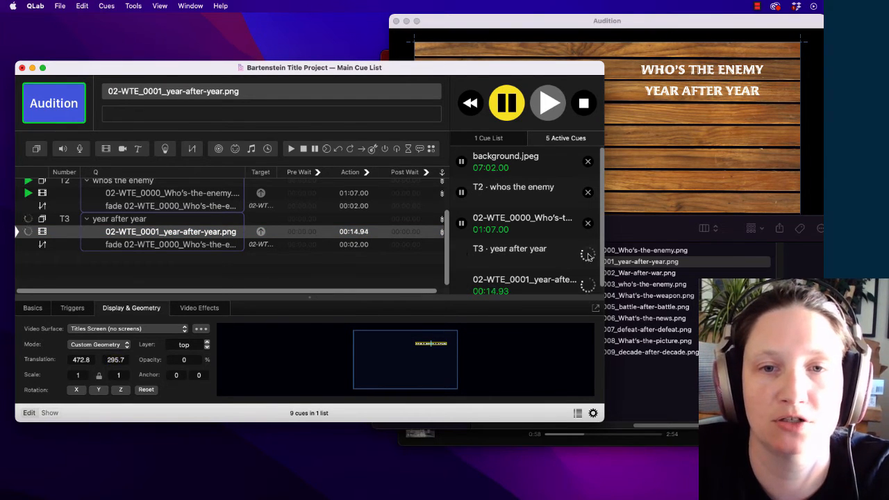
pyautogui.click(159, 219)
pyautogui.press('space')
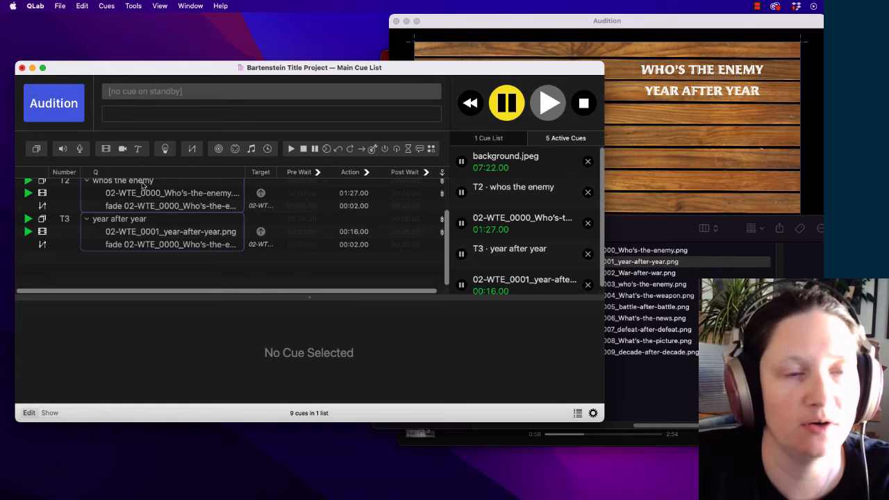
# Add a Fade cue targeting the T2 group and place it last inside the T3 group
pyautogui.click(107, 184)
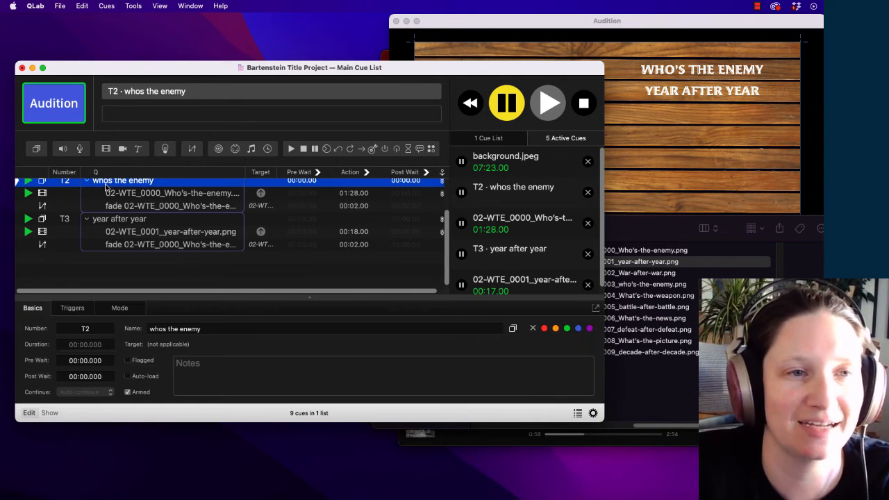
pyautogui.click(192, 148)
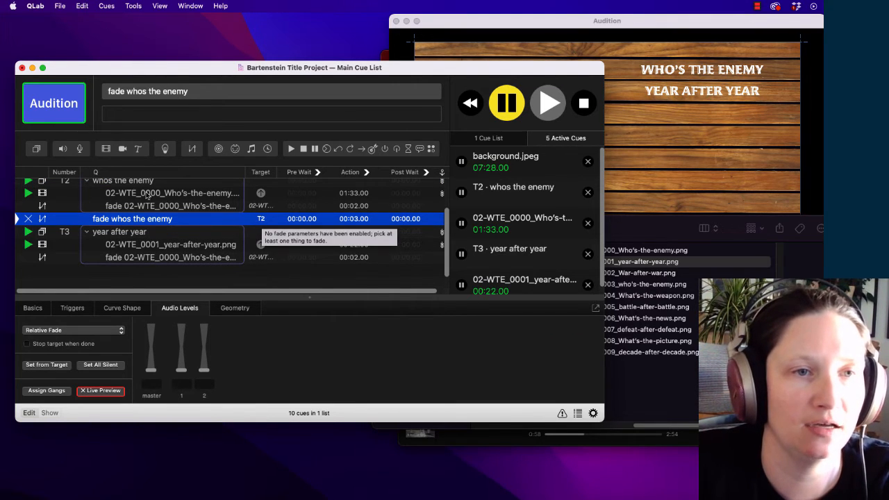
pyautogui.moveTo(156, 218); pyautogui.dragTo(104, 266)
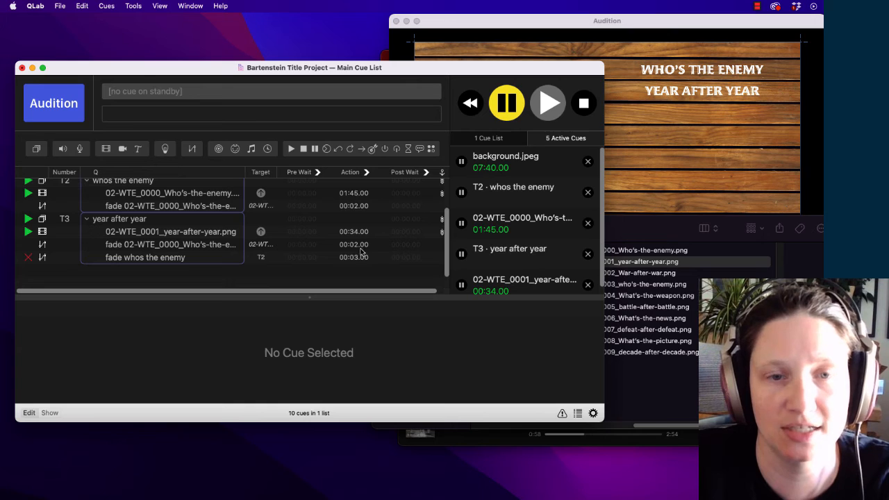
# Enable an opacity fade to 0% on the T2-targeting fade cue and make it stop its target when done
pyautogui.click(154, 259)
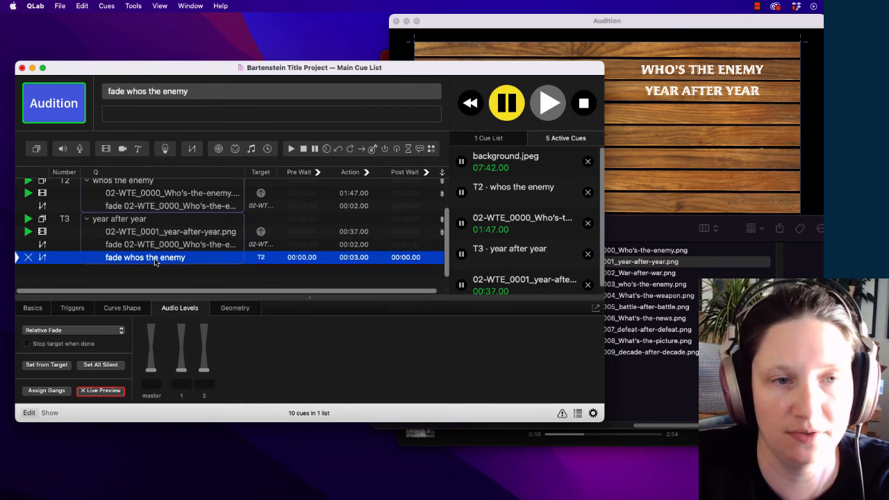
pyautogui.click(235, 307)
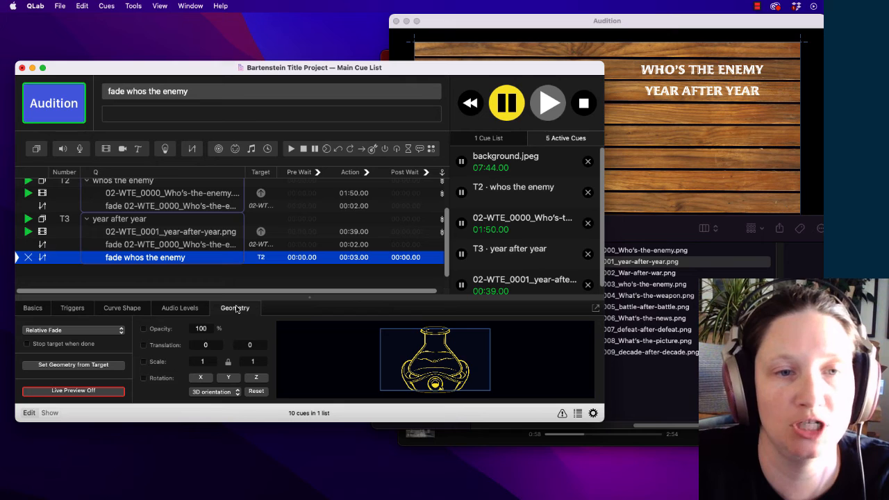
pyautogui.click(144, 328)
pyautogui.click(201, 328)
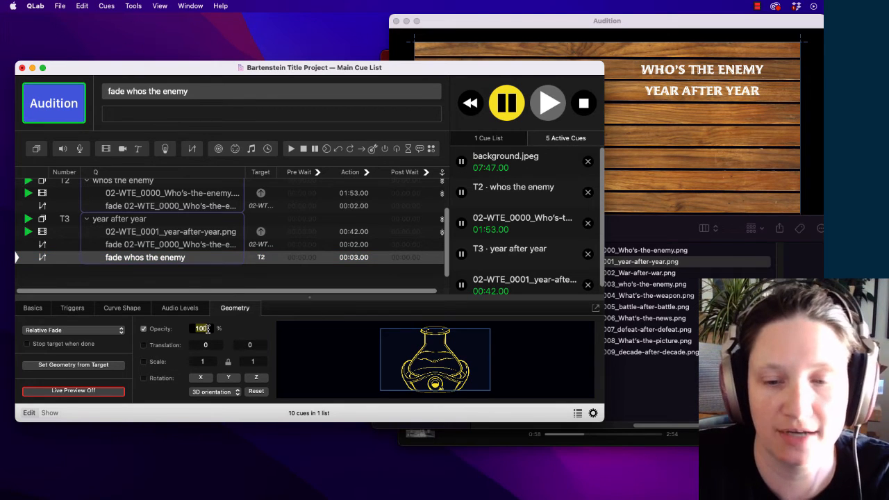
pyautogui.write('0')
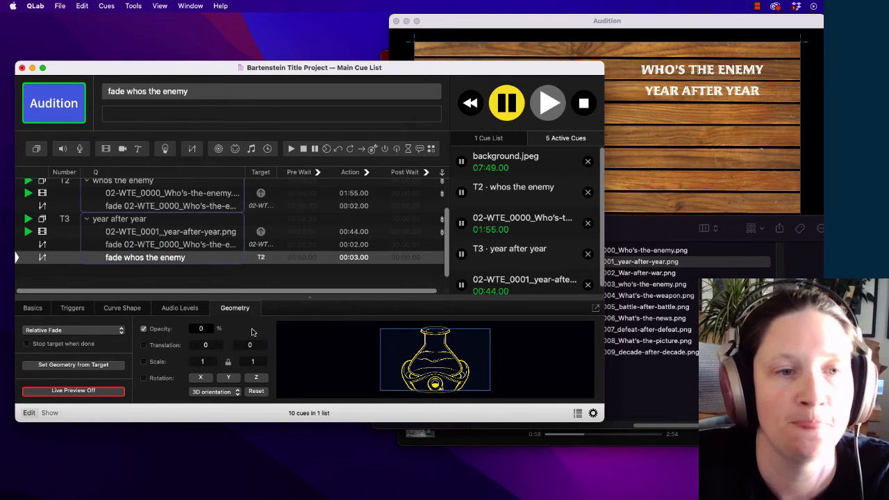
pyautogui.click(27, 344)
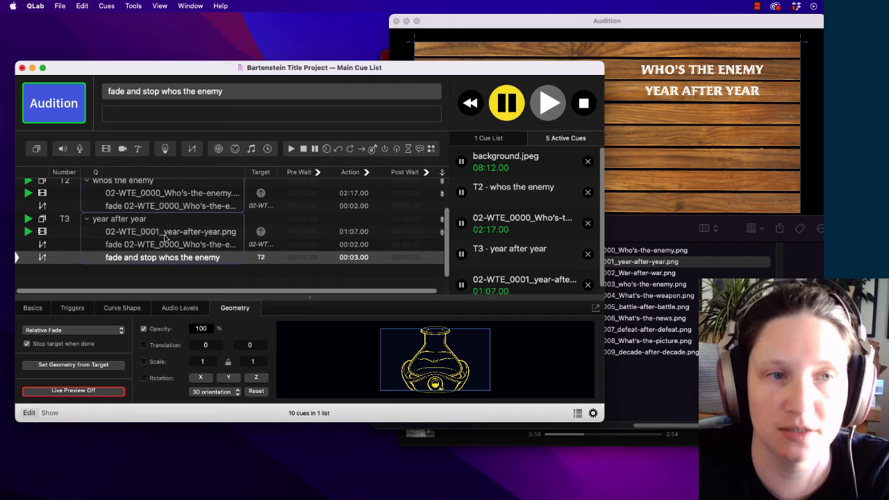
# Set the title fade-in cue inside the T3 group to Auto Follow, so the fade-and-stop cue starts once it completes
pyautogui.click(441, 253)
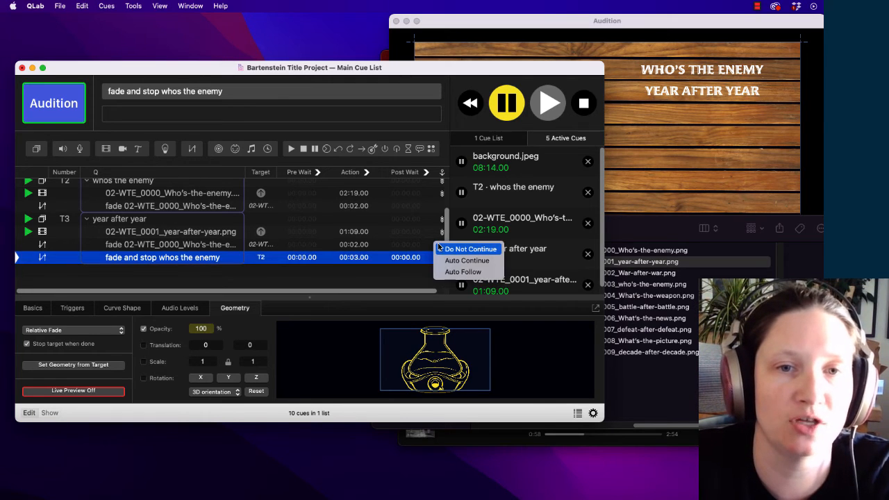
pyautogui.click(449, 259)
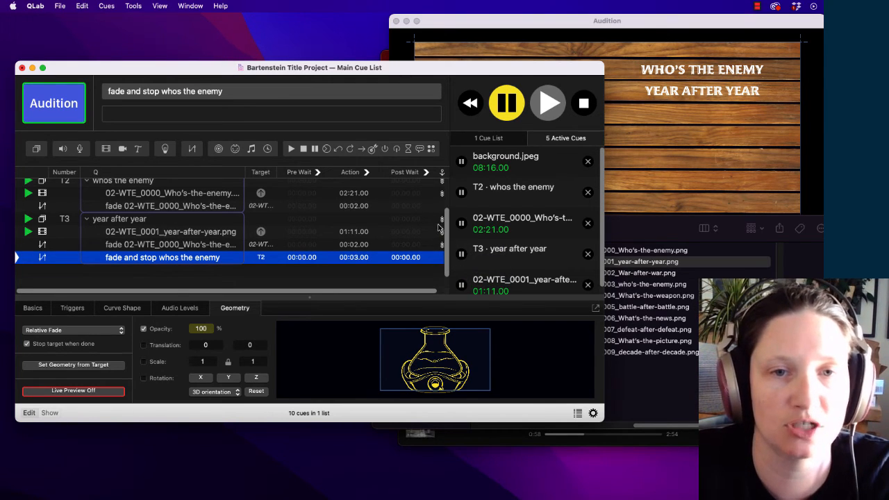
pyautogui.click(443, 254)
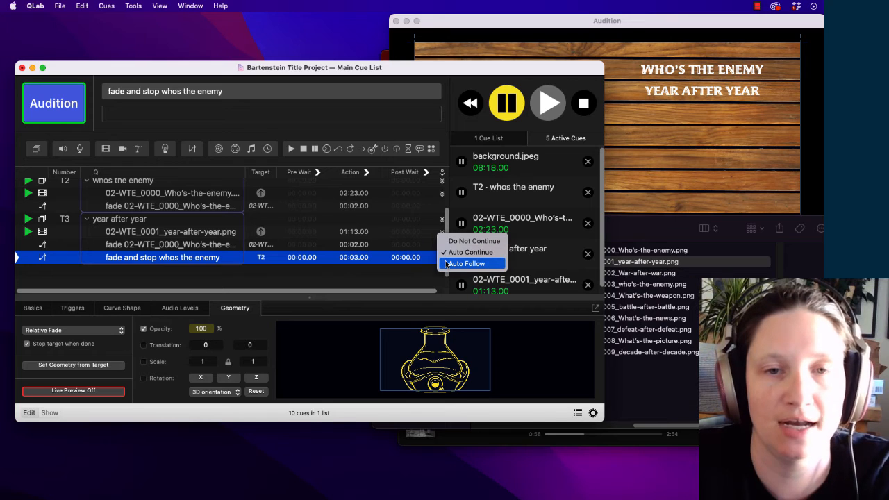
pyautogui.click(458, 264)
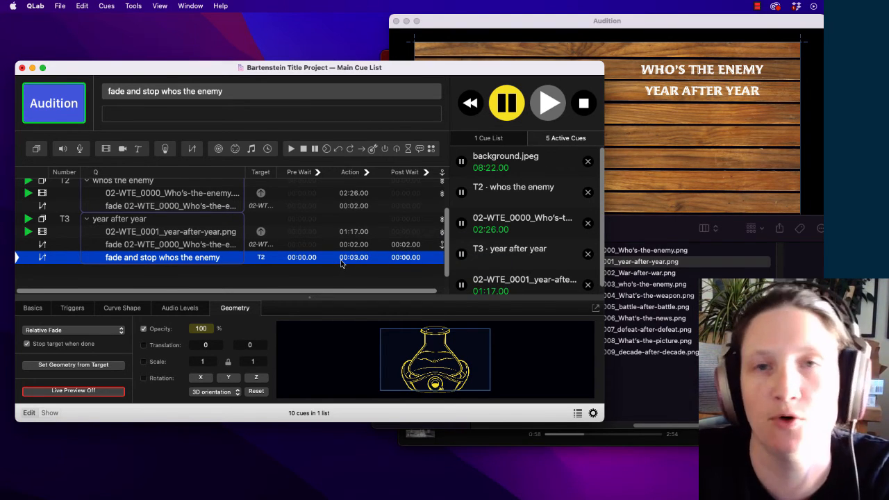
# Stop the T3 group and run it again to test the auto-follow timing of the fade-out
pyautogui.click(587, 256)
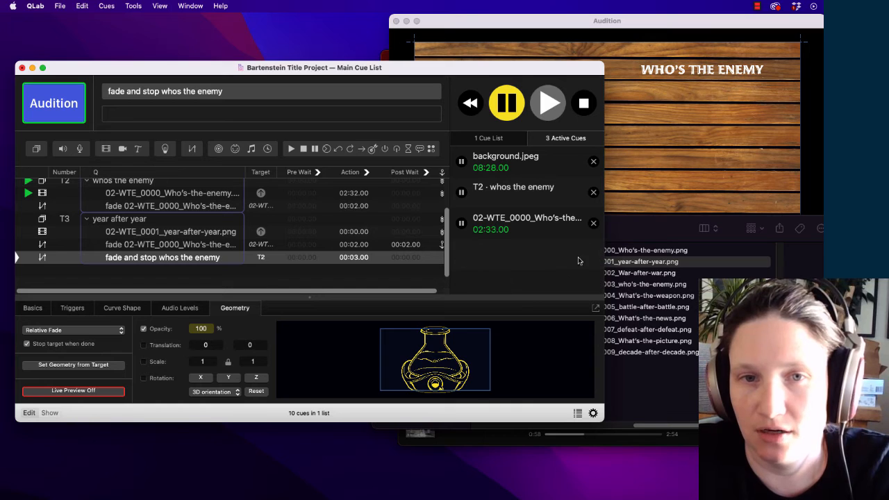
pyautogui.click(146, 220)
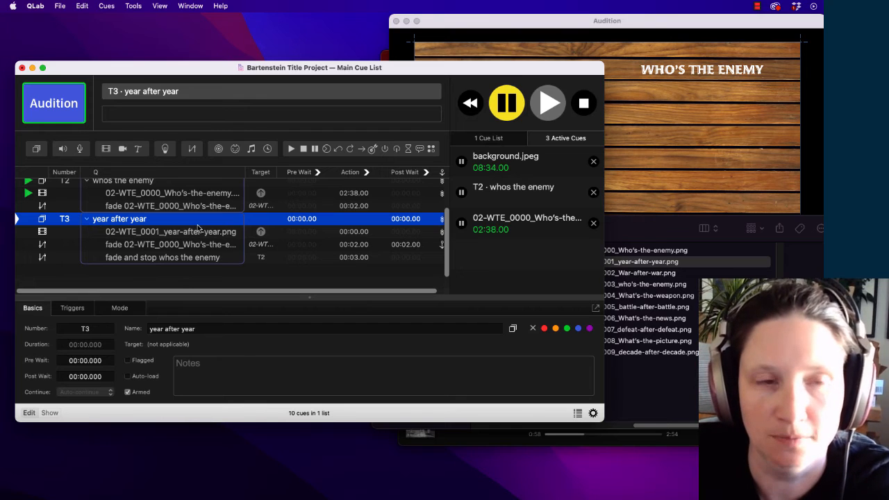
pyautogui.press('space')
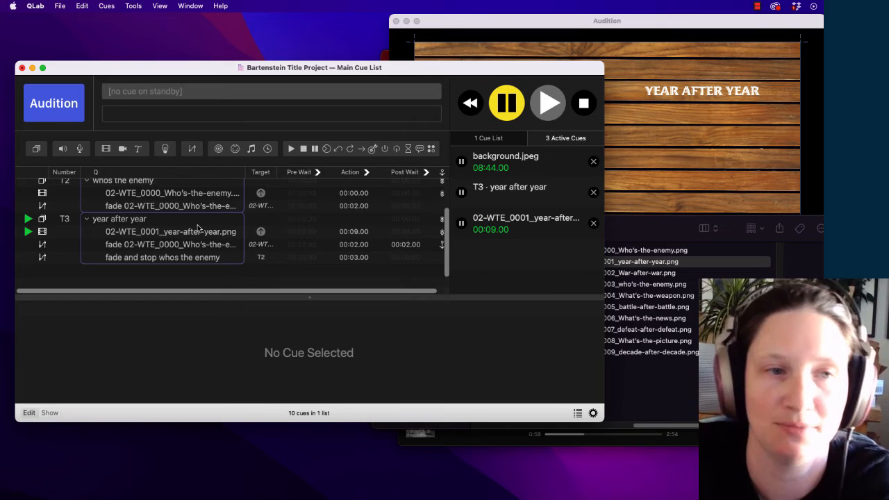
# Set the opacity of the fade and stop whos the enemy cue to 0%
pyautogui.click(131, 259)
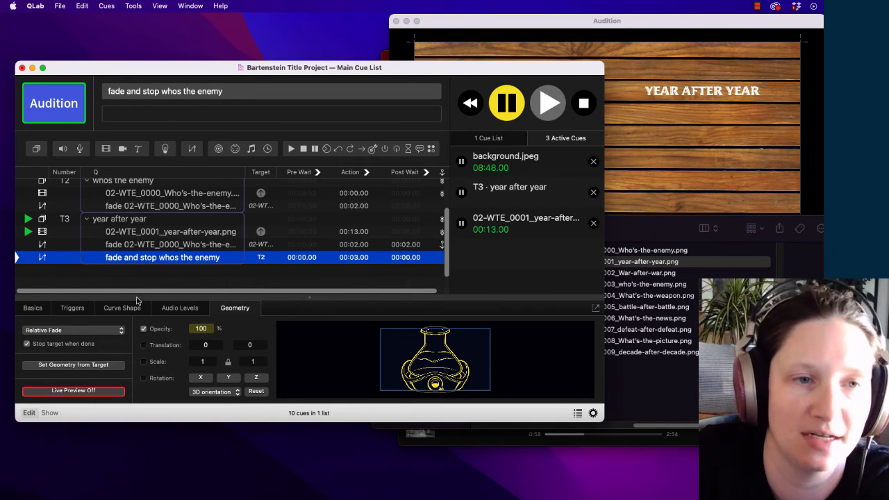
pyautogui.click(203, 329)
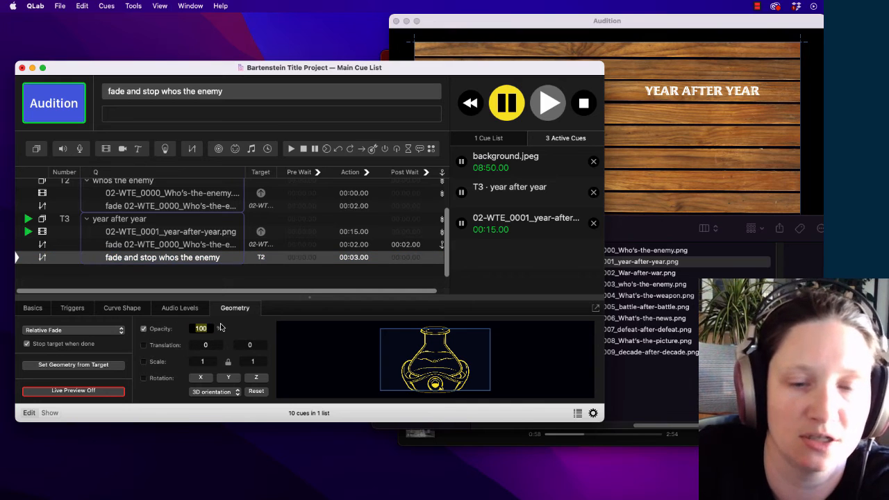
pyautogui.write('0')
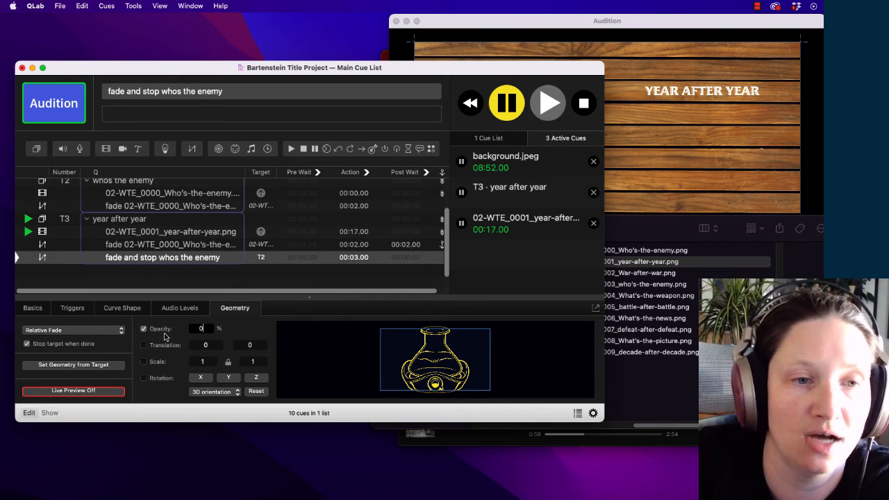
pyautogui.press('Return')
pyautogui.moveTo(198, 326); pyautogui.dragTo(198, 323)
pyautogui.write('0')
pyautogui.press('Return')
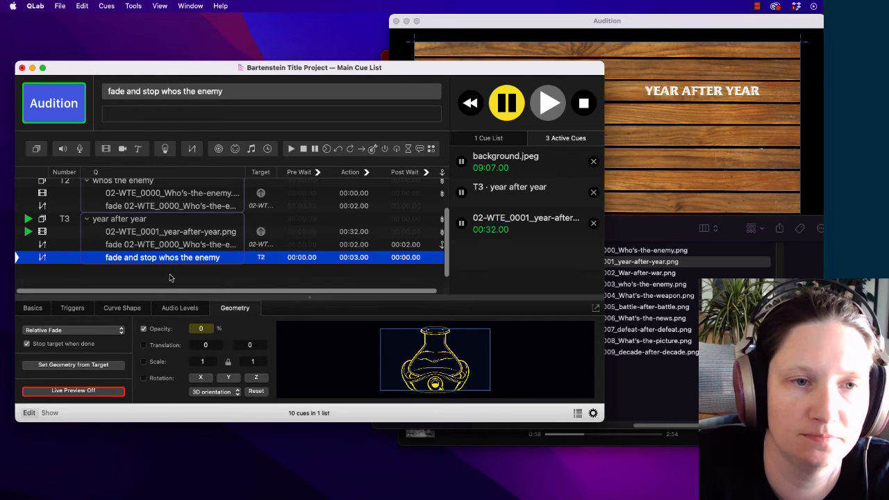
# Run the T2 group followed by the T3 group to test the title handover, and review the fade-and-stop cue's settings
pyautogui.click(182, 219)
pyautogui.press('space')
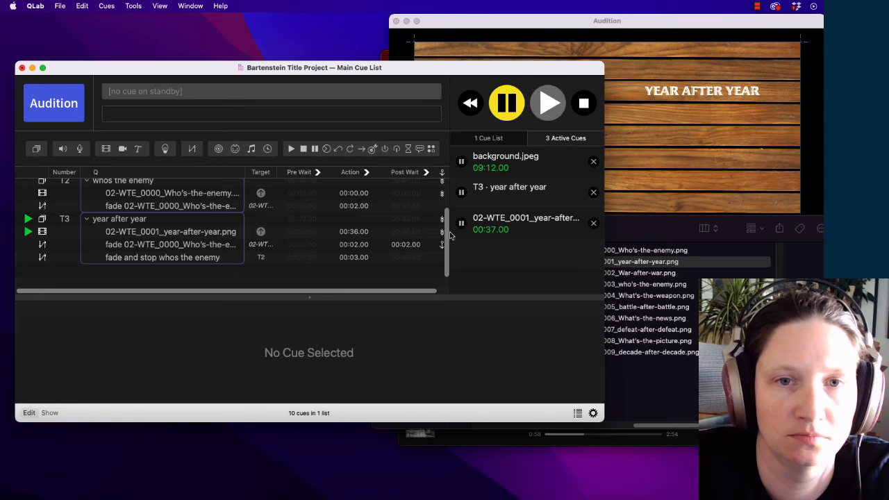
pyautogui.click(593, 192)
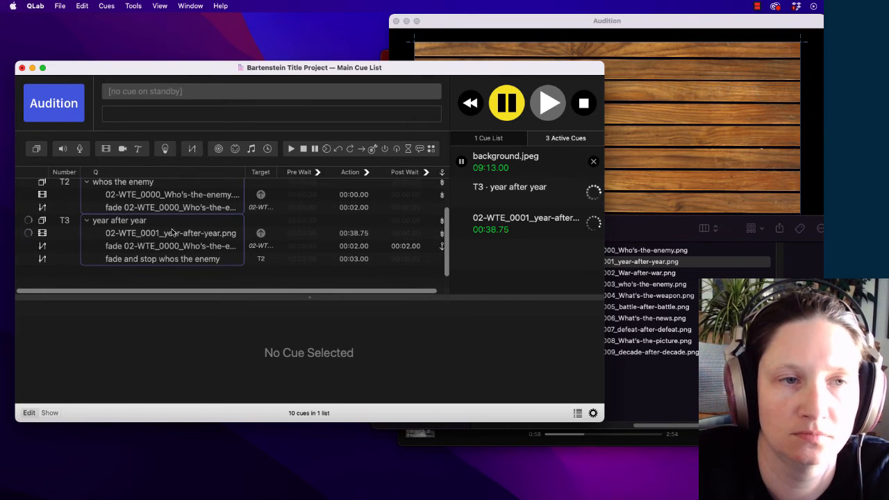
pyautogui.click(174, 185)
pyautogui.press('space')
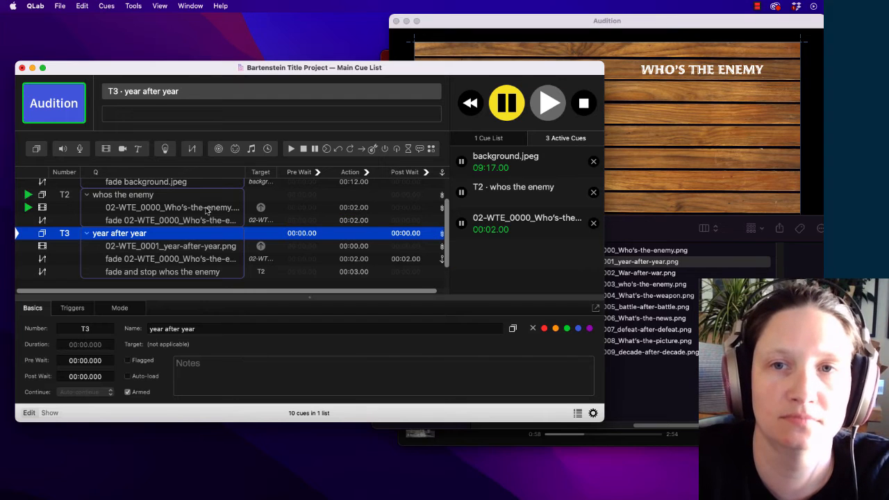
pyautogui.press('space')
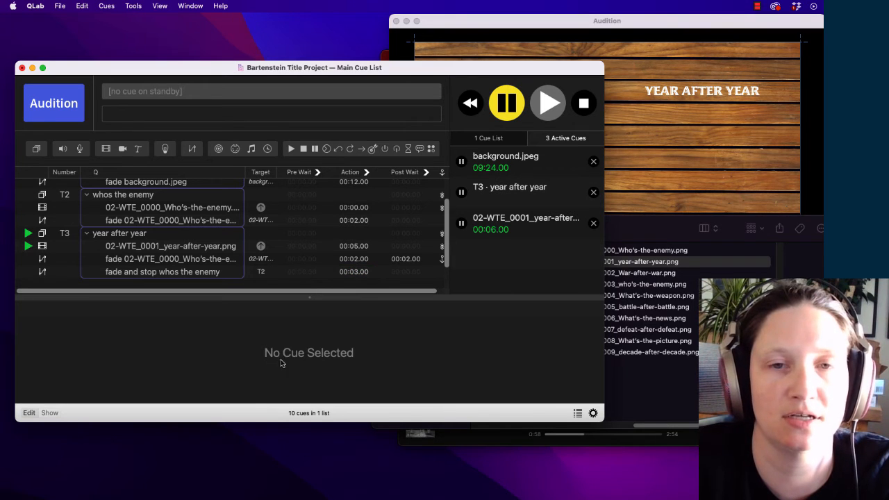
pyautogui.click(155, 273)
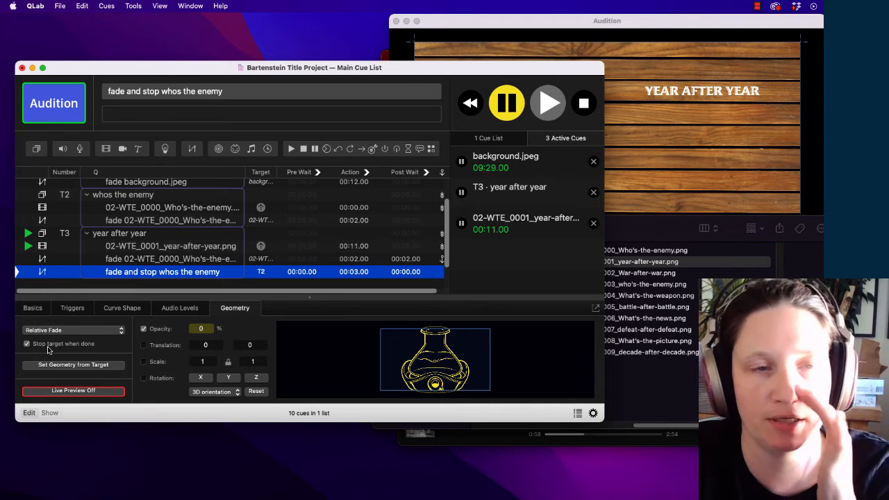
pyautogui.click(160, 235)
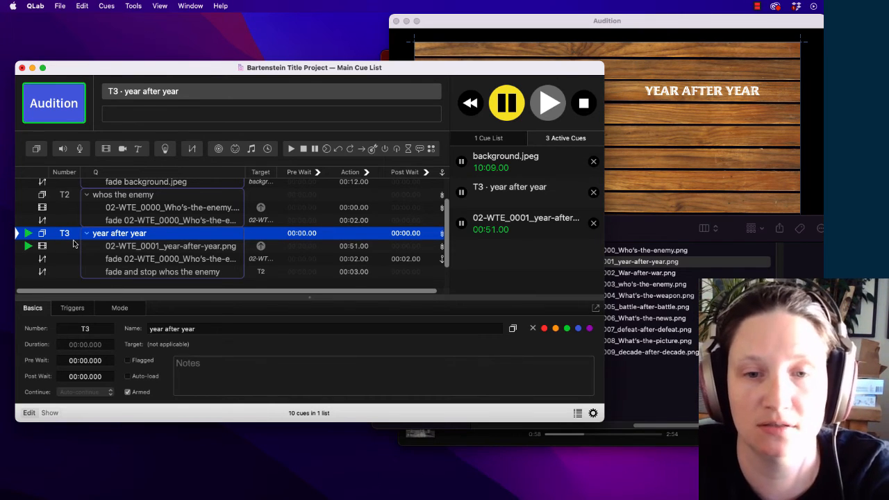
# Switch to the Google Docs script in Chrome and add the cue label T3 on the T2 line, two tab stops further along
pyautogui.moveTo(652, 22); pyautogui.dragTo(567, 21)
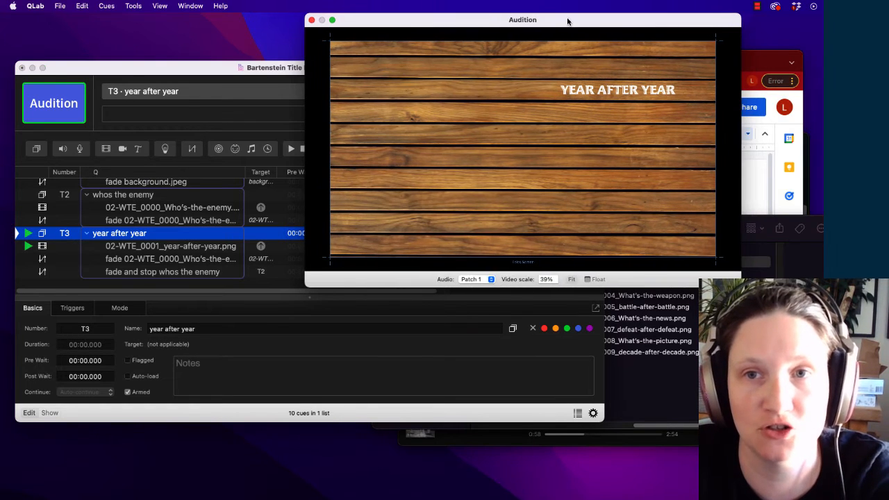
pyautogui.click(765, 58)
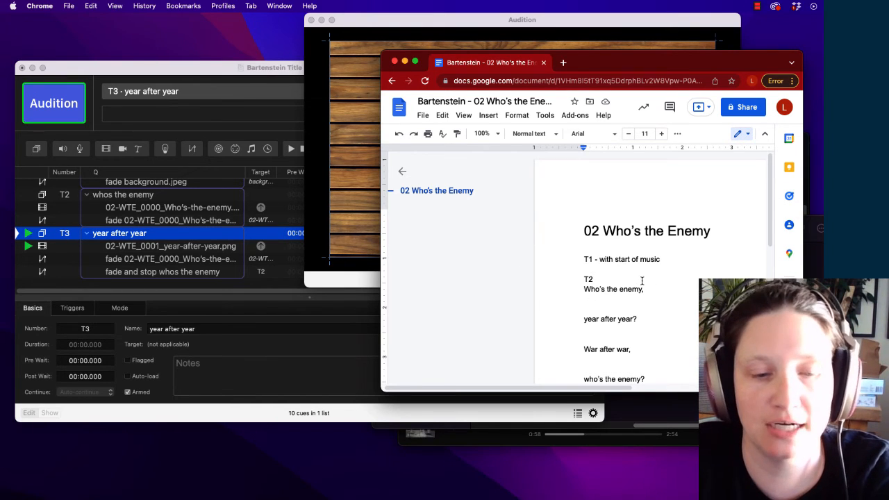
pyautogui.press('Tab')
pyautogui.press('Tab')
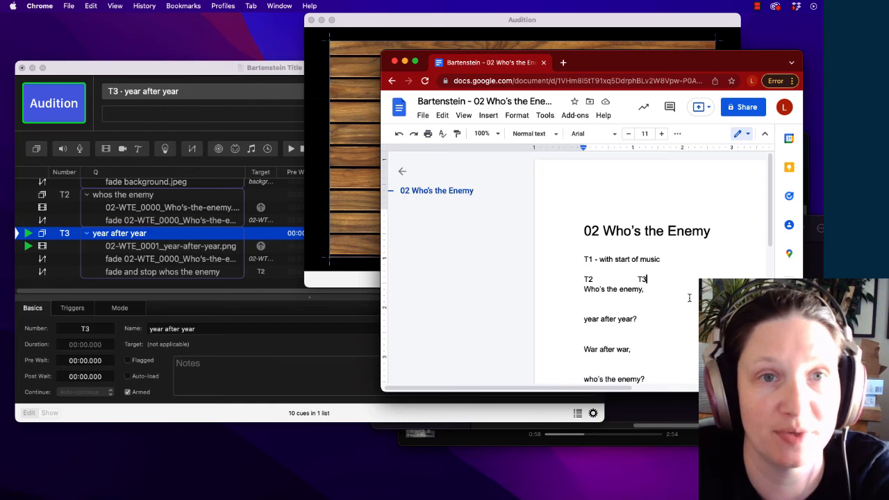
# Return to QLab and bring the Audition preview forward, moved aside so the cue names stay visible
pyautogui.click(222, 285)
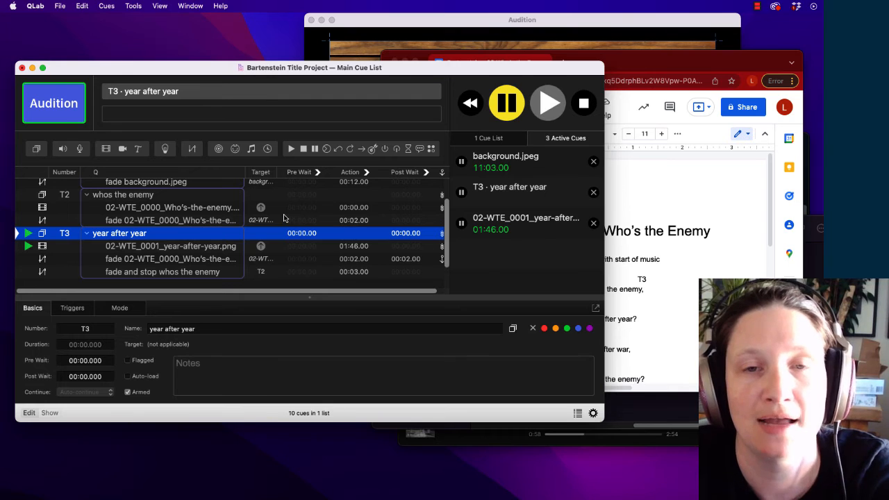
pyautogui.click(669, 268)
pyautogui.scroll(-5, 646, 270)
pyautogui.scroll(5, 631, 253)
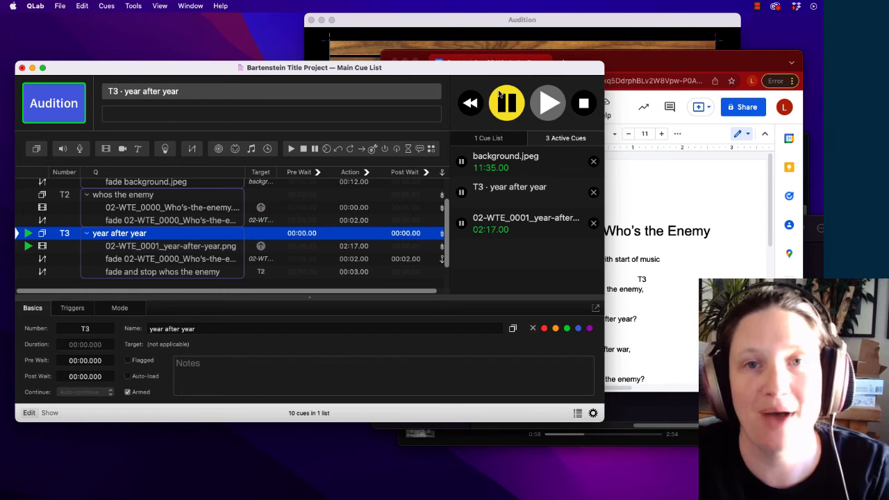
pyautogui.click(577, 19)
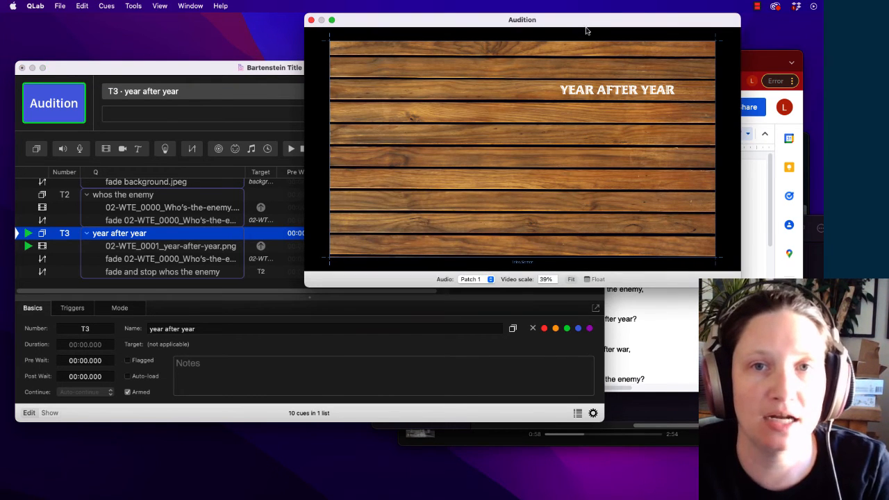
pyautogui.moveTo(581, 25); pyautogui.dragTo(604, 25)
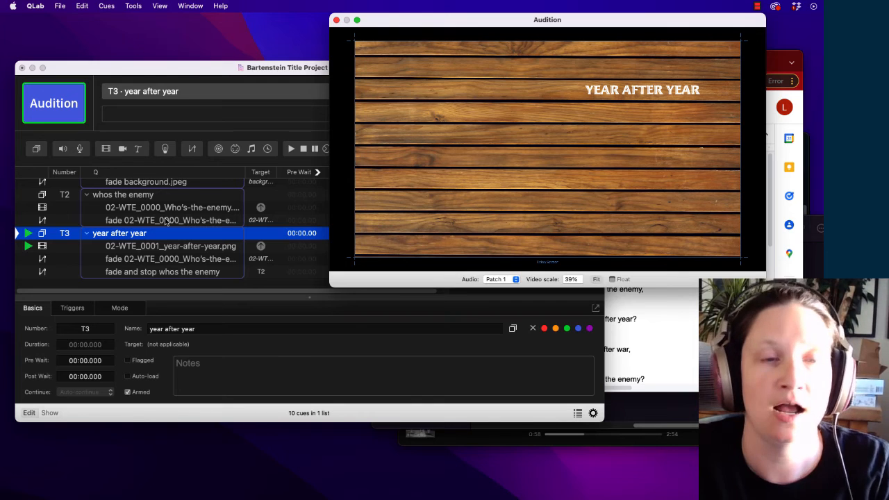
# Enable translation on T3's title fade-in cue and paste only Translation X 472.8 and Translation Y 295.7 from the year-after-year image cue
pyautogui.click(137, 259)
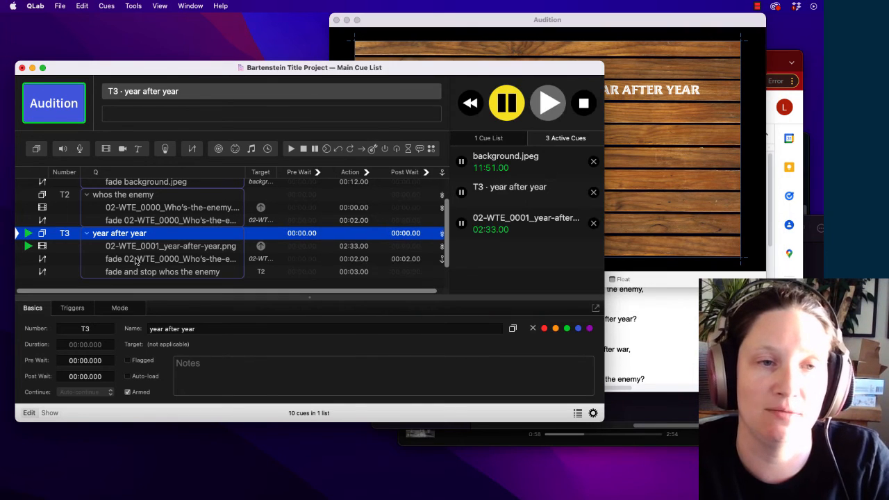
pyautogui.click(137, 260)
pyautogui.click(177, 308)
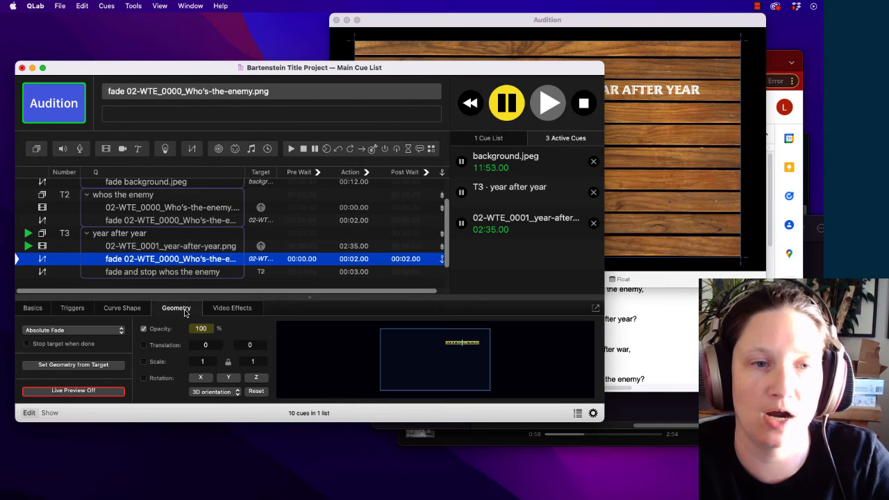
pyautogui.click(144, 347)
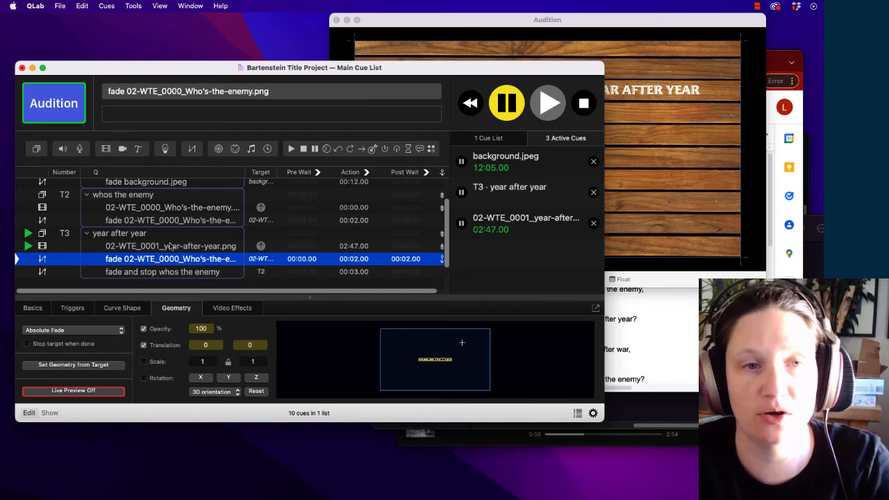
pyautogui.click(77, 366)
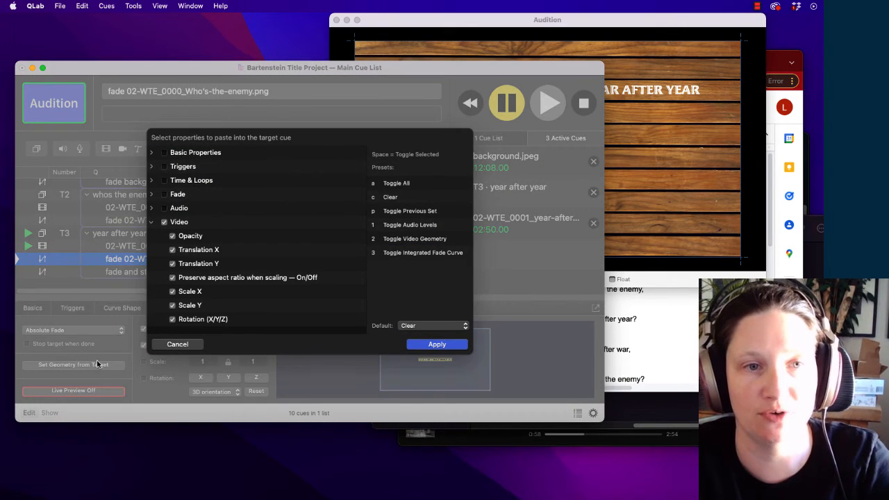
pyautogui.click(164, 221)
pyautogui.click(172, 250)
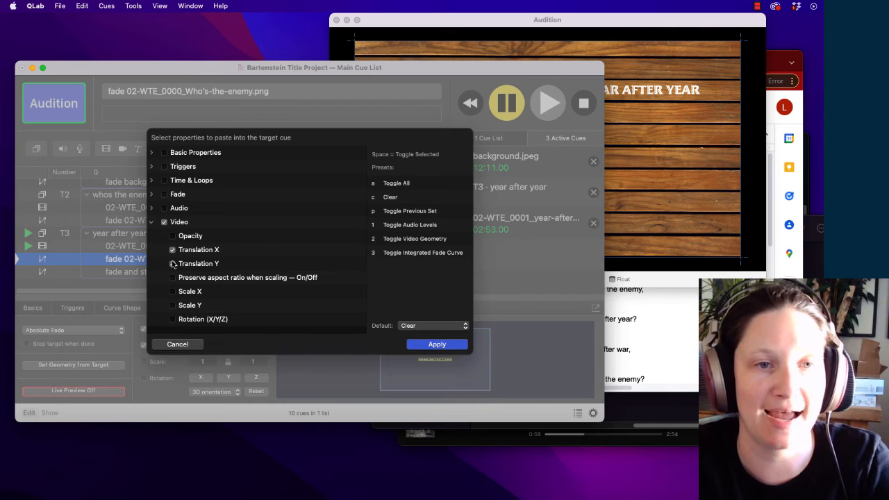
pyautogui.click(172, 263)
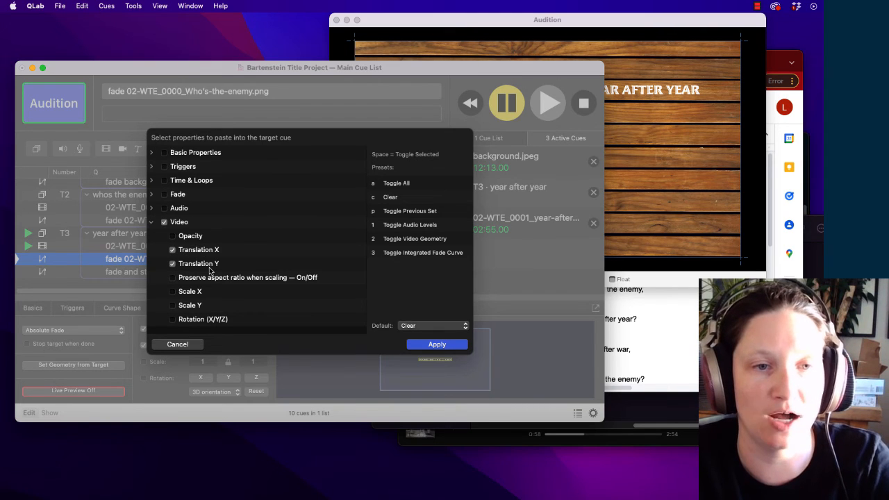
pyautogui.click(427, 345)
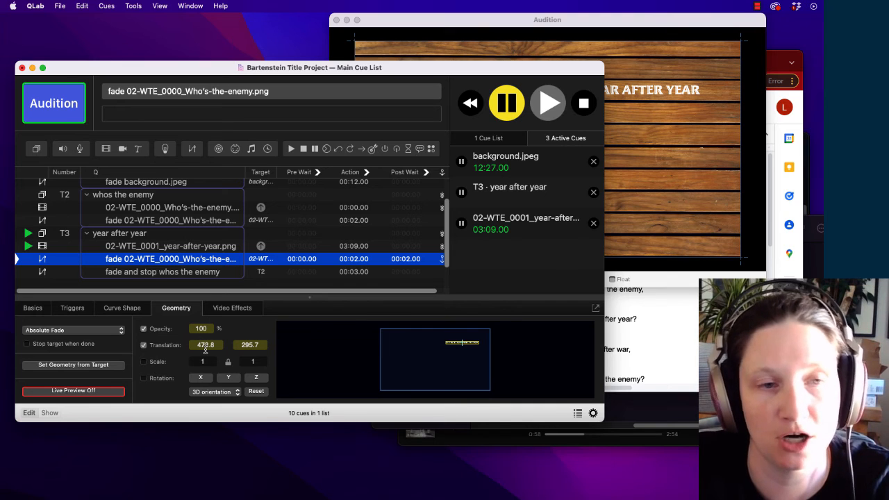
# Stop the T3 group, then run T2 followed by T3 to test the fade with its translation values
pyautogui.click(593, 192)
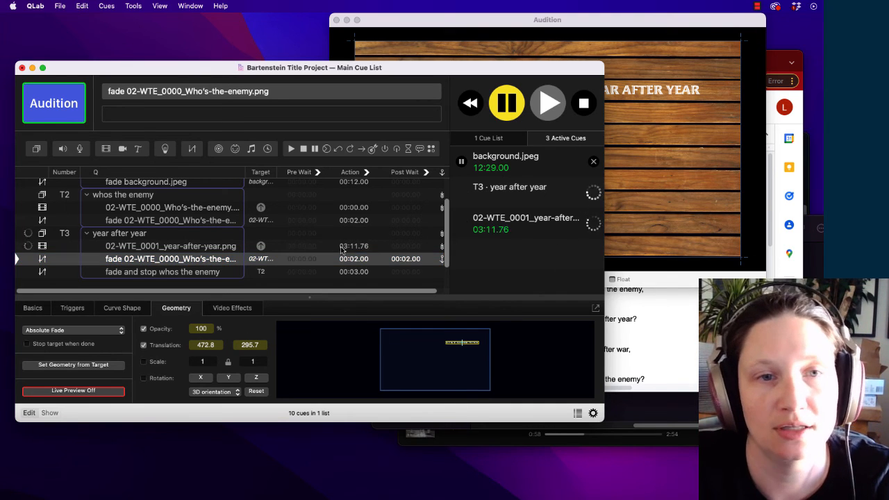
pyautogui.click(164, 196)
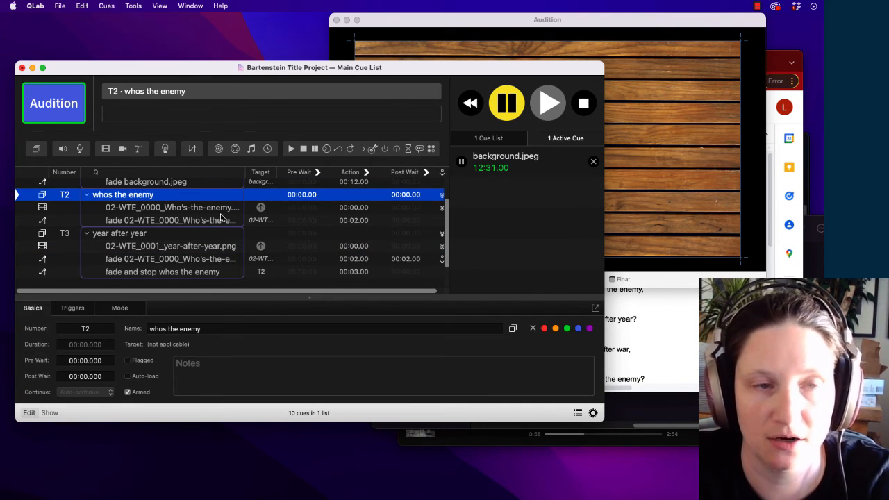
pyautogui.press('space')
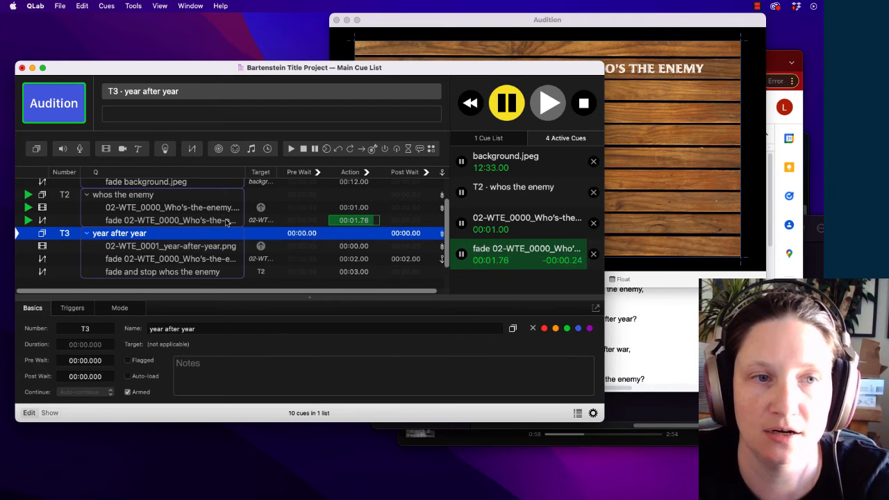
pyautogui.press('space')
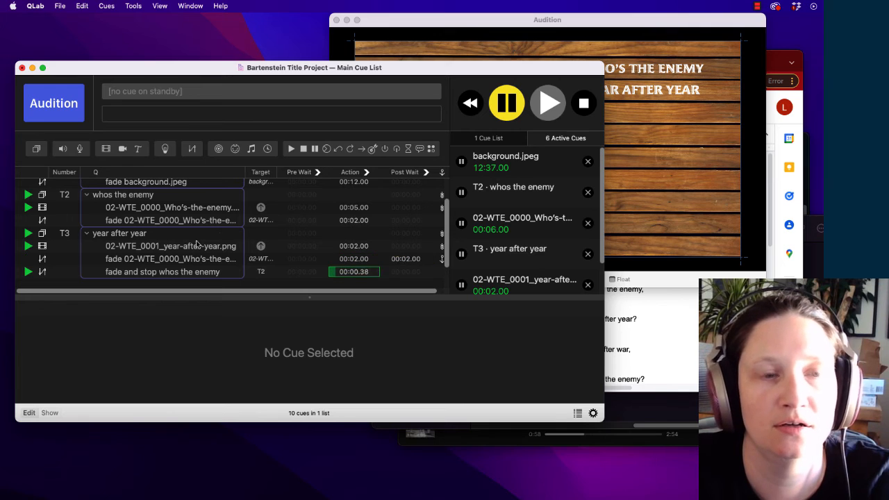
# Move the year-after-year image horizontally beyond the titles screen, to Translation X 1245.6, and check it against T3's title fade-in geometry
pyautogui.click(164, 260)
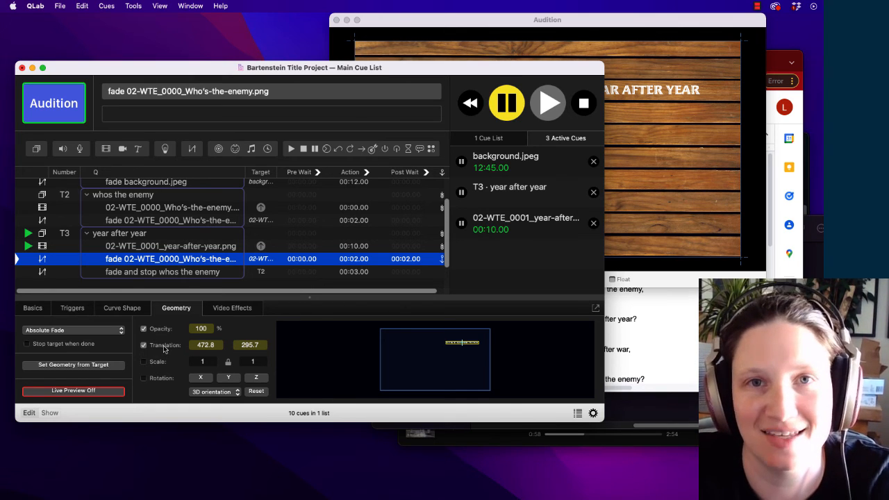
pyautogui.click(134, 247)
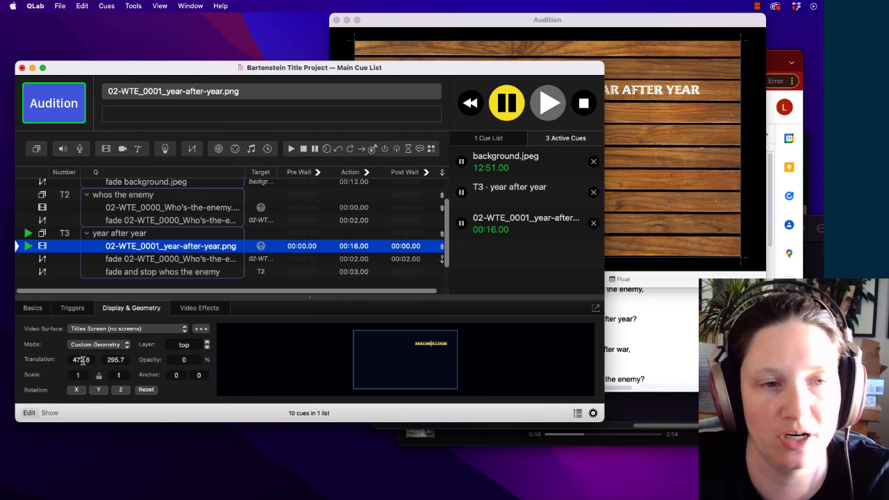
pyautogui.moveTo(430, 343); pyautogui.dragTo(472, 343)
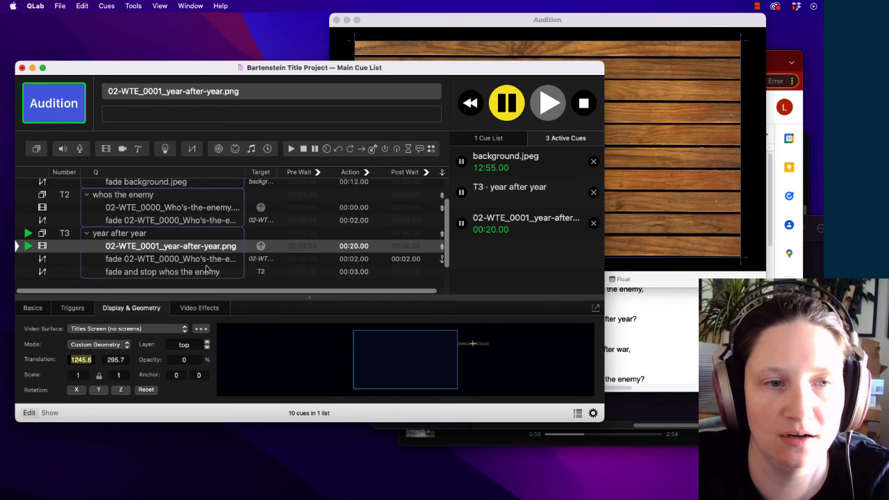
pyautogui.click(171, 259)
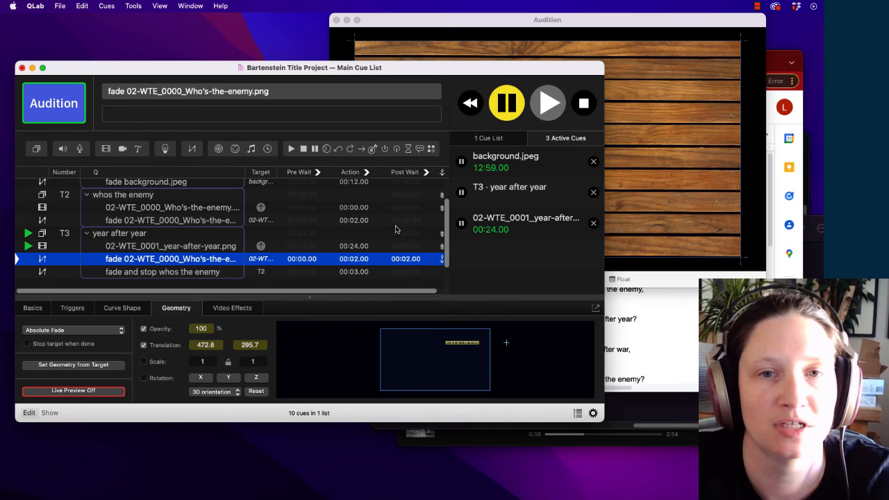
# Stop the T3 group, then run T2 followed by T3 to test the title moving in from off screen
pyautogui.click(593, 191)
pyautogui.click(223, 195)
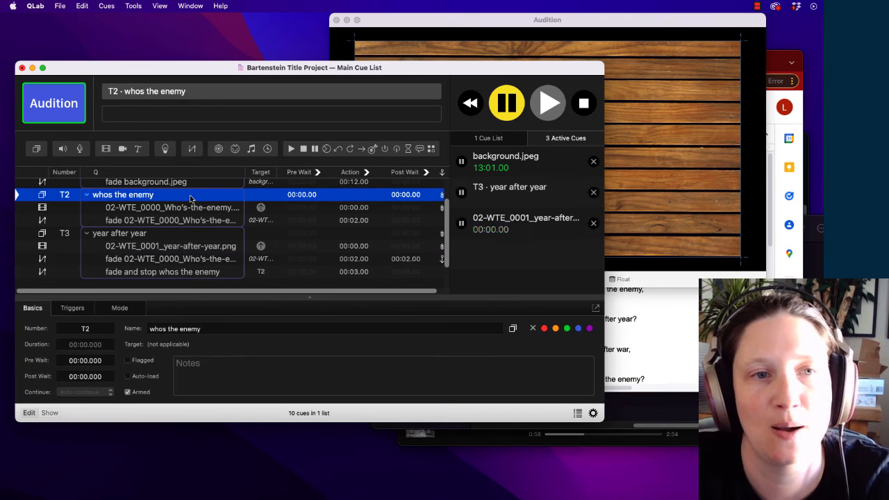
pyautogui.press('space')
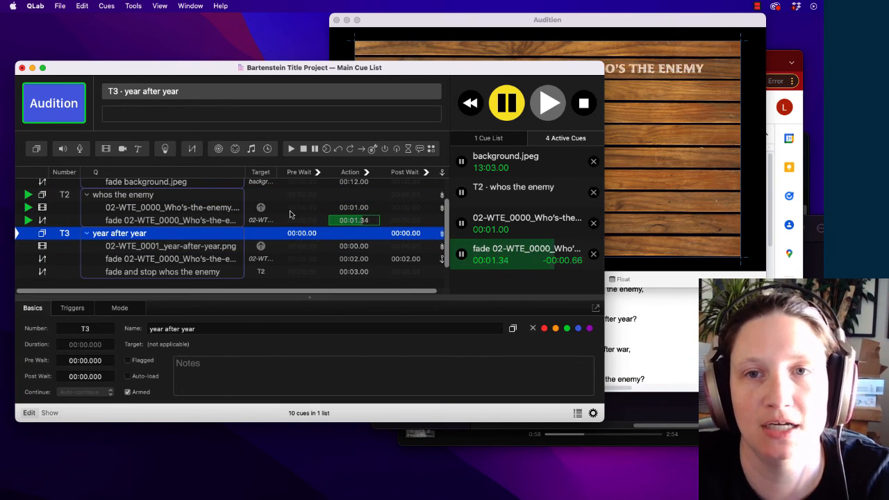
pyautogui.press('space')
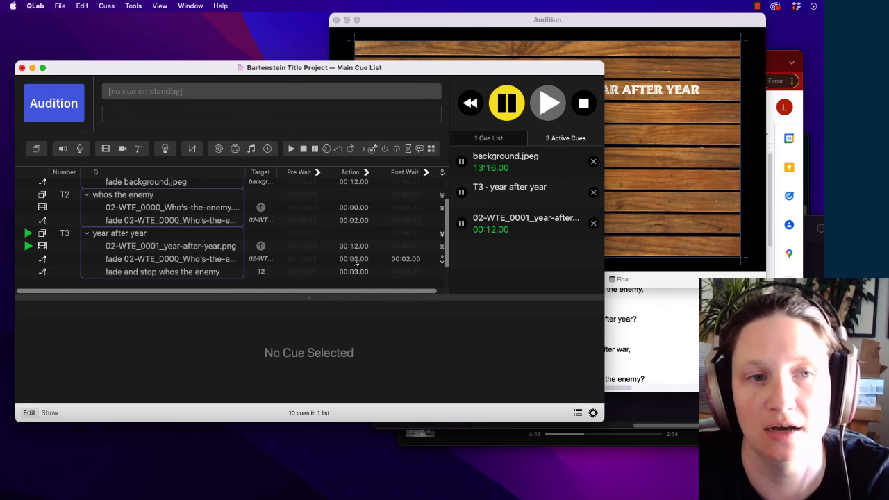
# Inspect the fade type choices of T3's title fade-in cue, leaving it on Absolute Fade
pyautogui.click(171, 262)
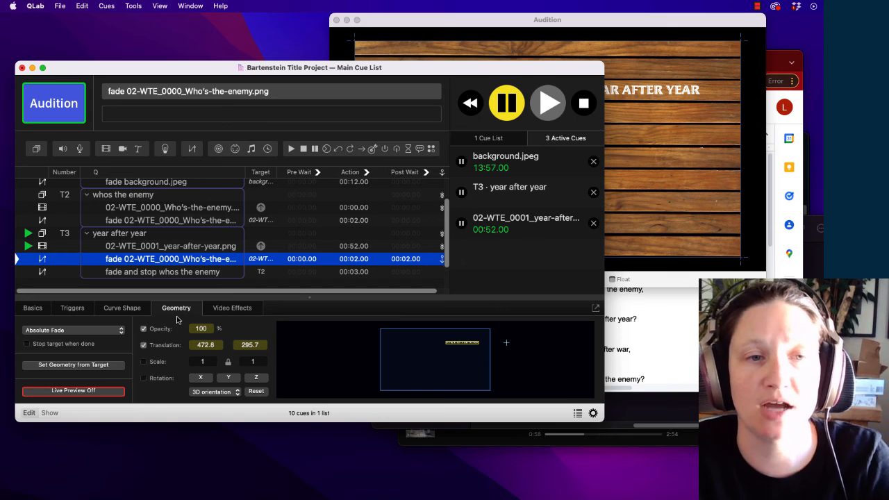
pyautogui.click(100, 331)
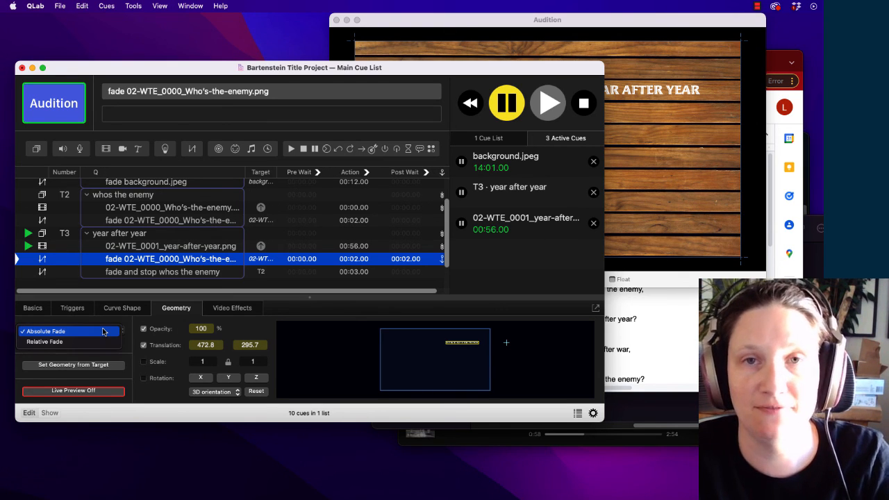
pyautogui.click(125, 326)
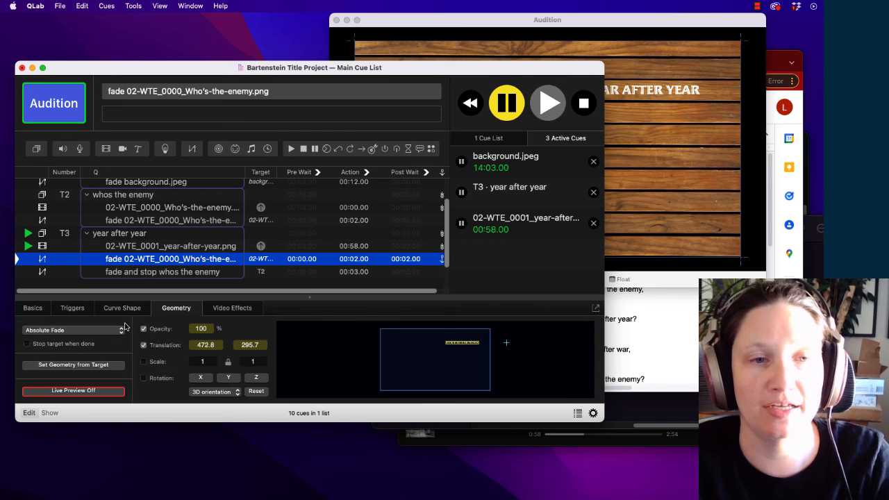